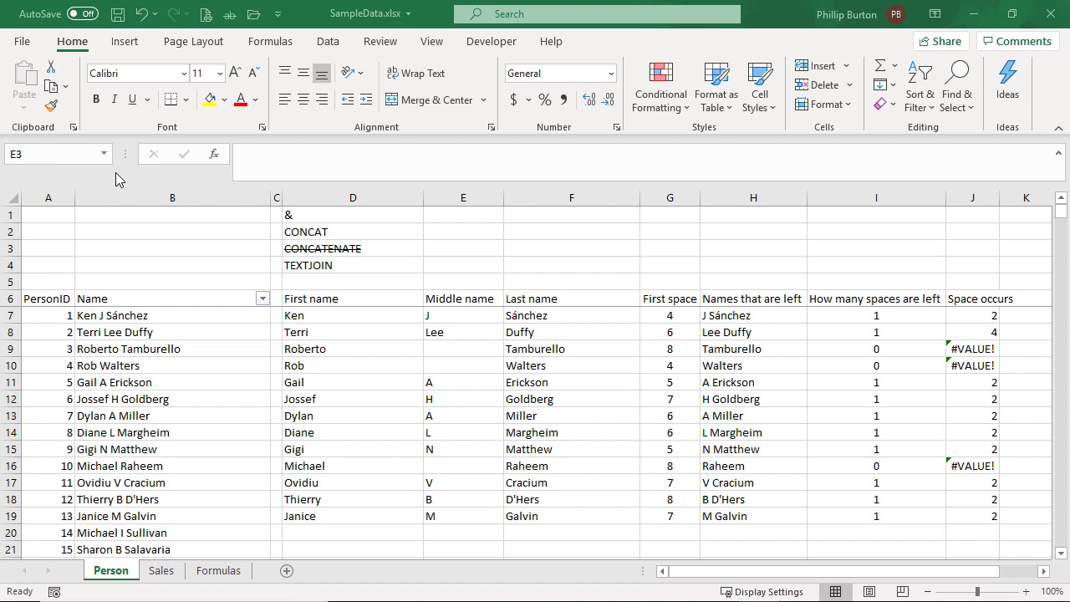
Hide the helper columns G through J, from First space to Space occurs
left_click(386, 219)
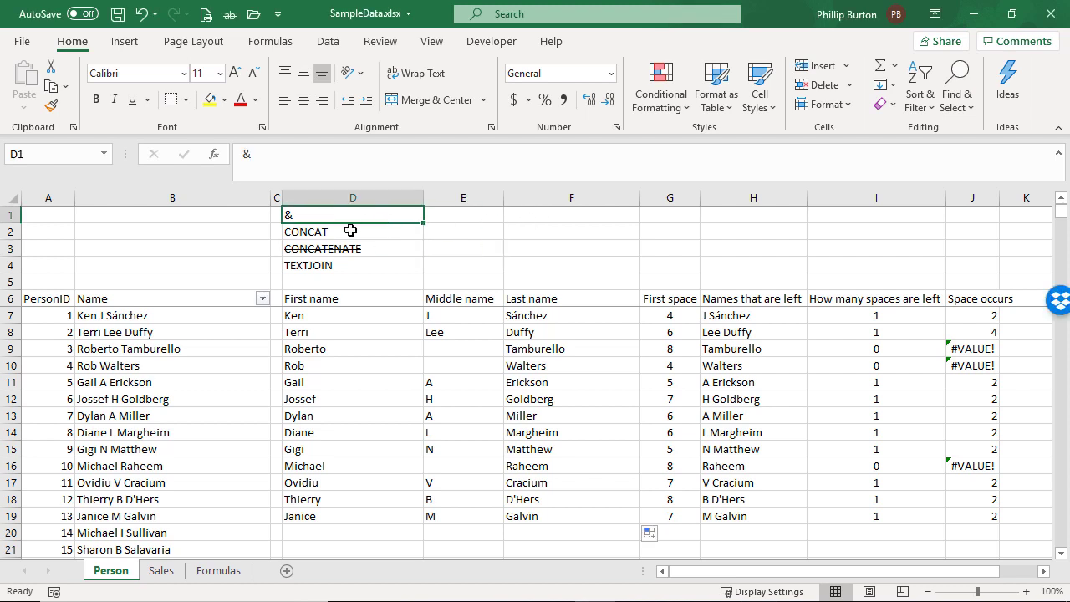
left_click_drag(351, 232, 351, 265)
left_click(642, 251)
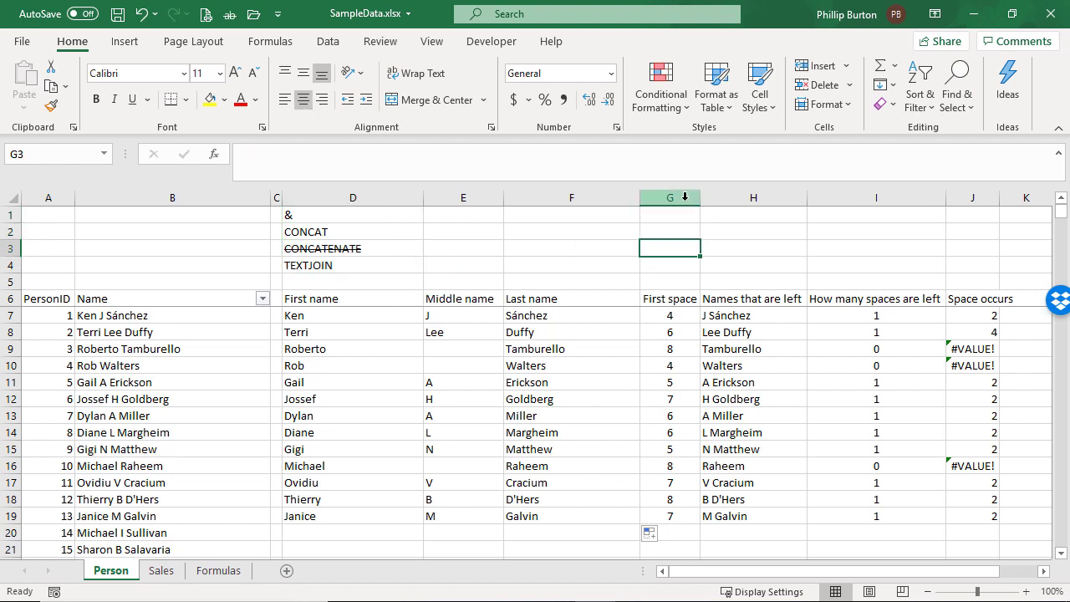
left_click_drag(685, 197, 962, 217)
right_click(842, 240)
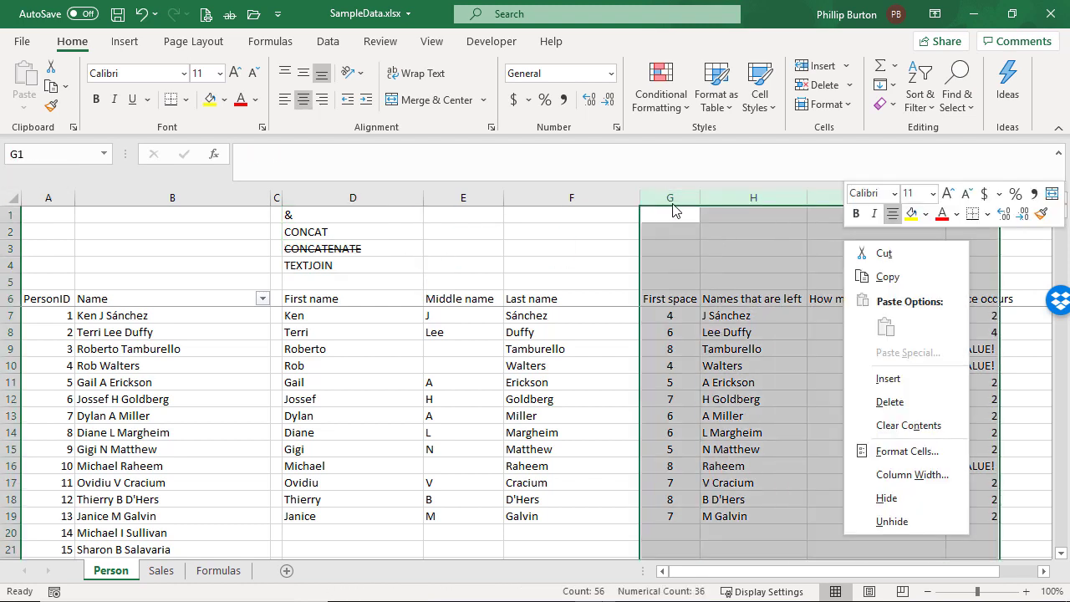
left_click(886, 499)
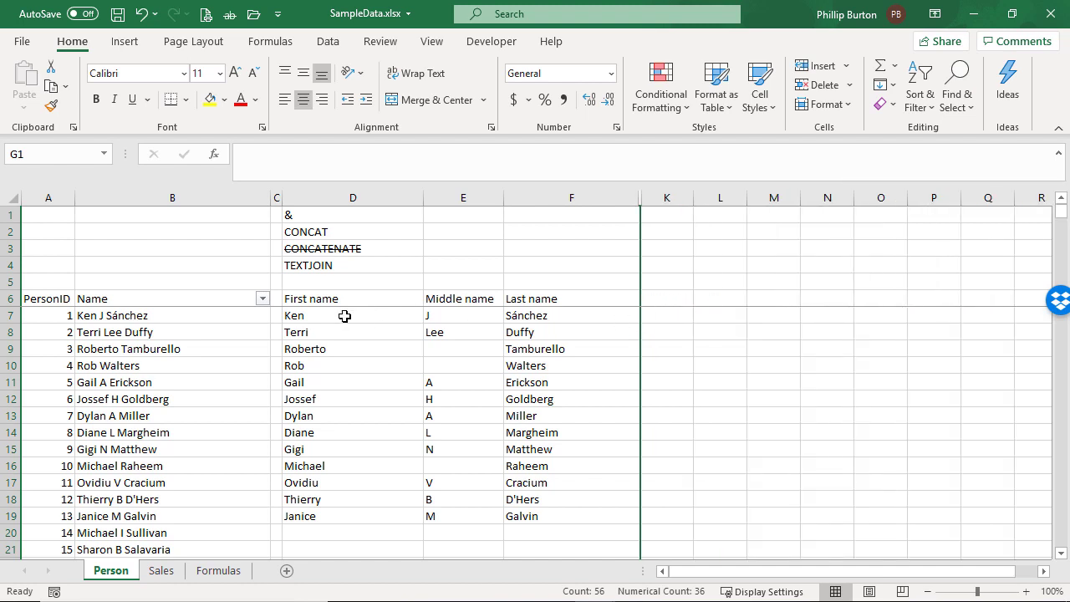
left_click(329, 215)
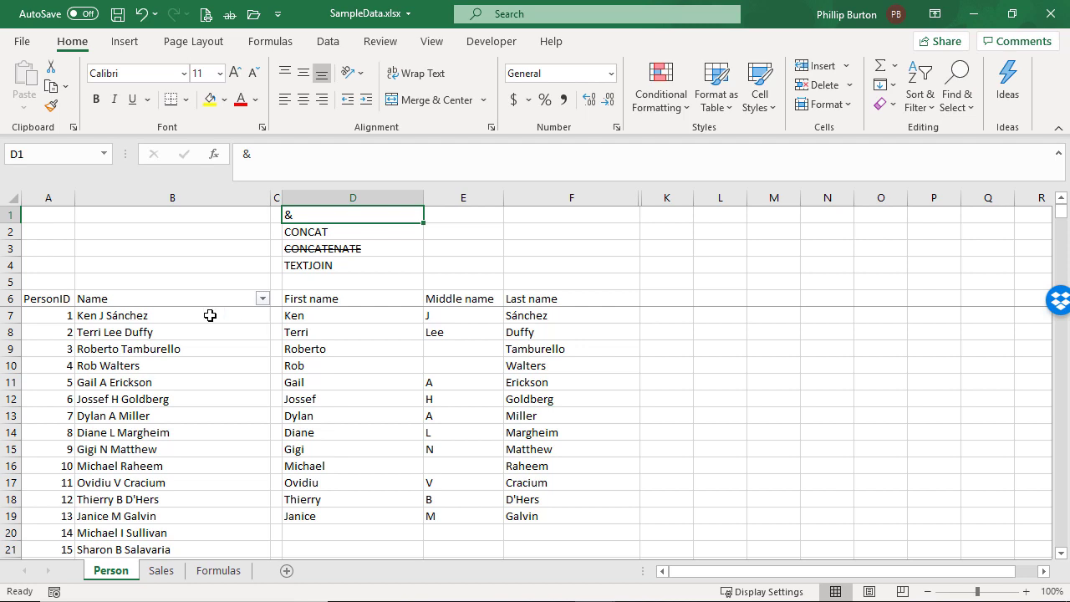
left_click_drag(316, 299, 334, 433)
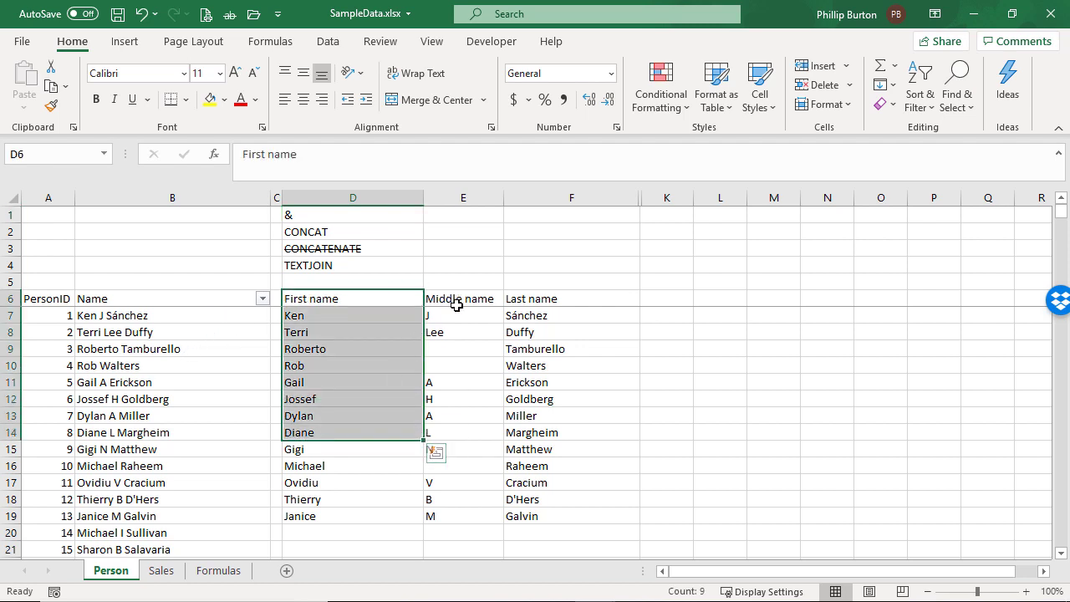
left_click_drag(456, 298, 456, 499)
left_click_drag(523, 298, 559, 485)
Enter the heading "Full Name" in cell K6
left_click(666, 298)
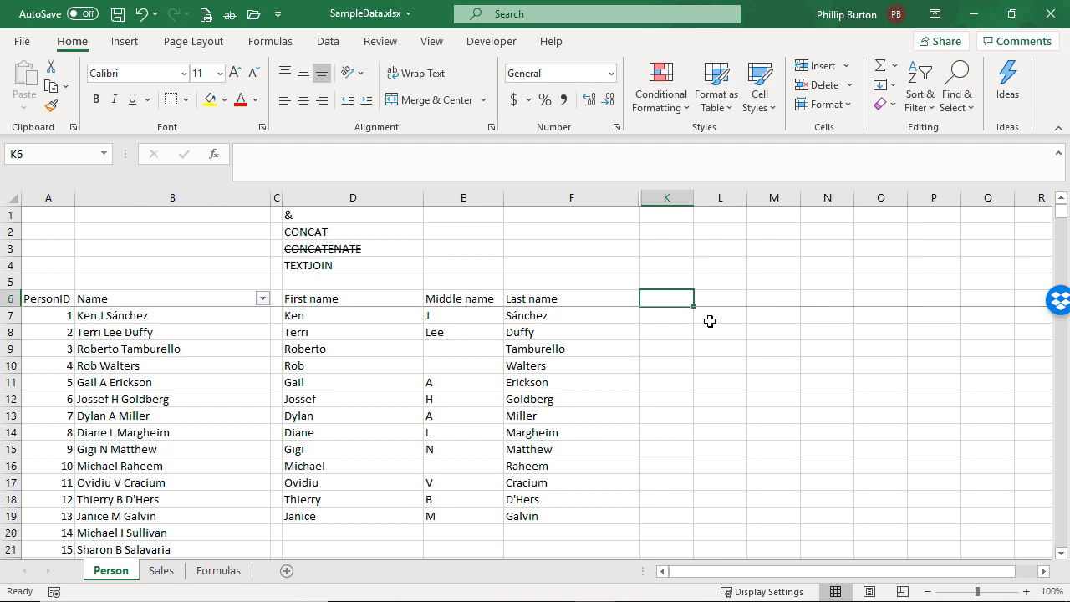
type("Full Name")
key("Return")
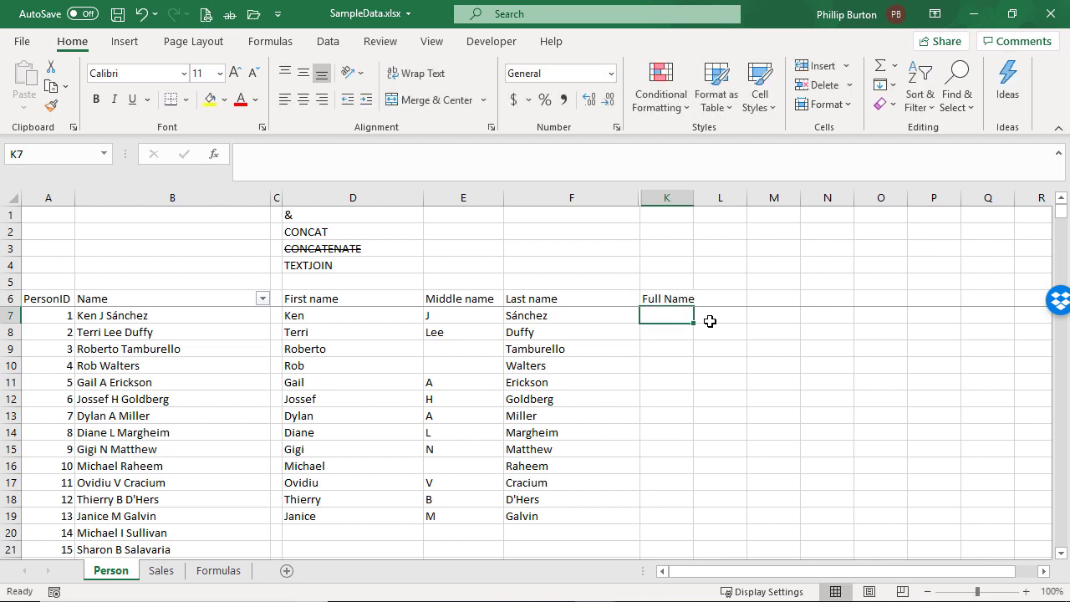
Enter the formula =D7&E7&F7 in cell K7 to join the first, middle and last names
type("=")
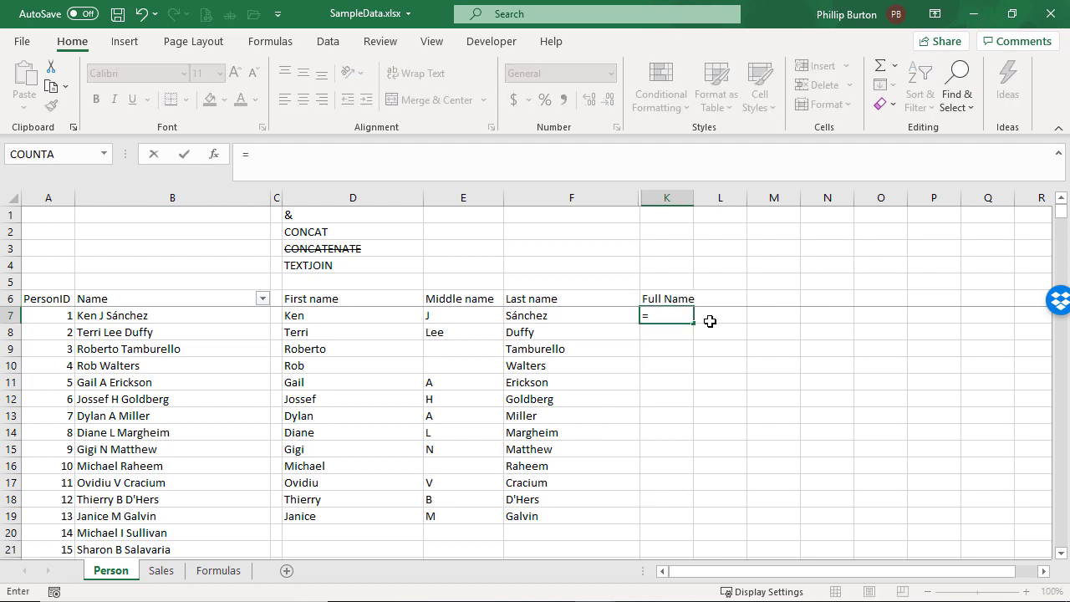
type("d7&")
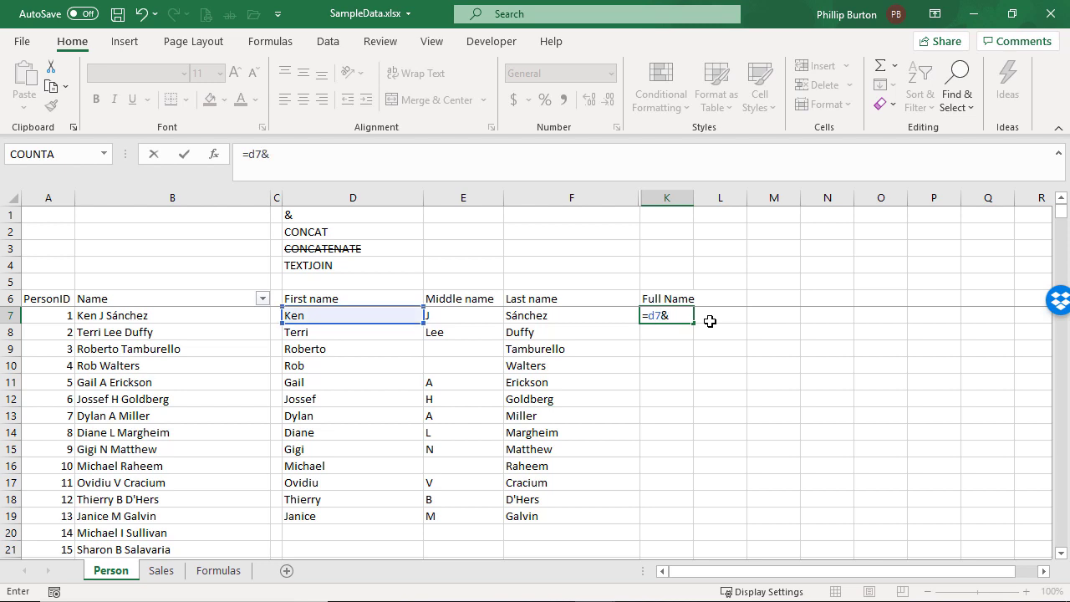
type("e7&f7")
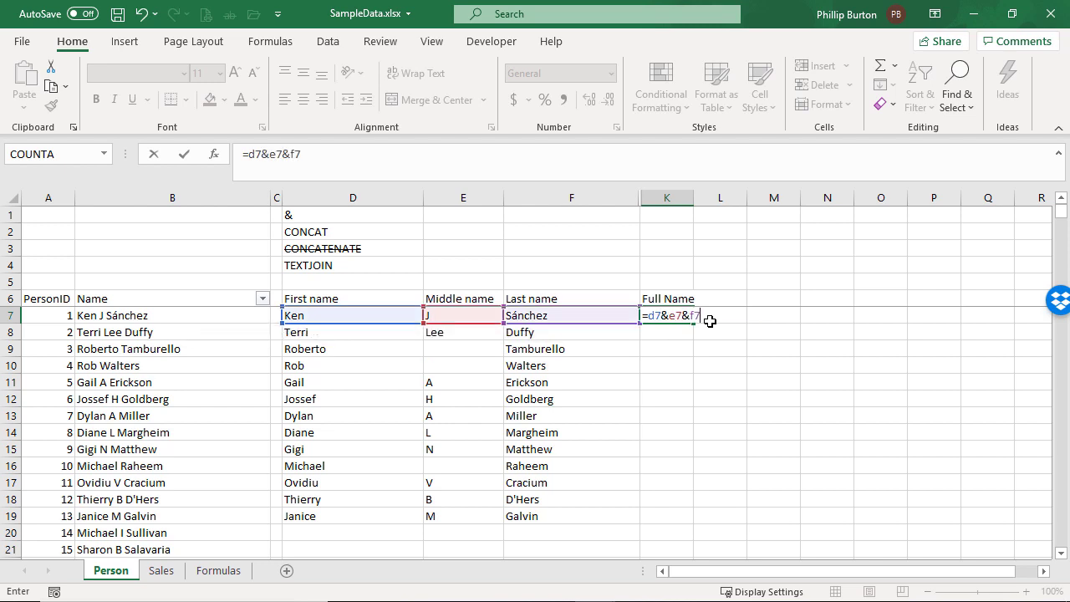
key("Return")
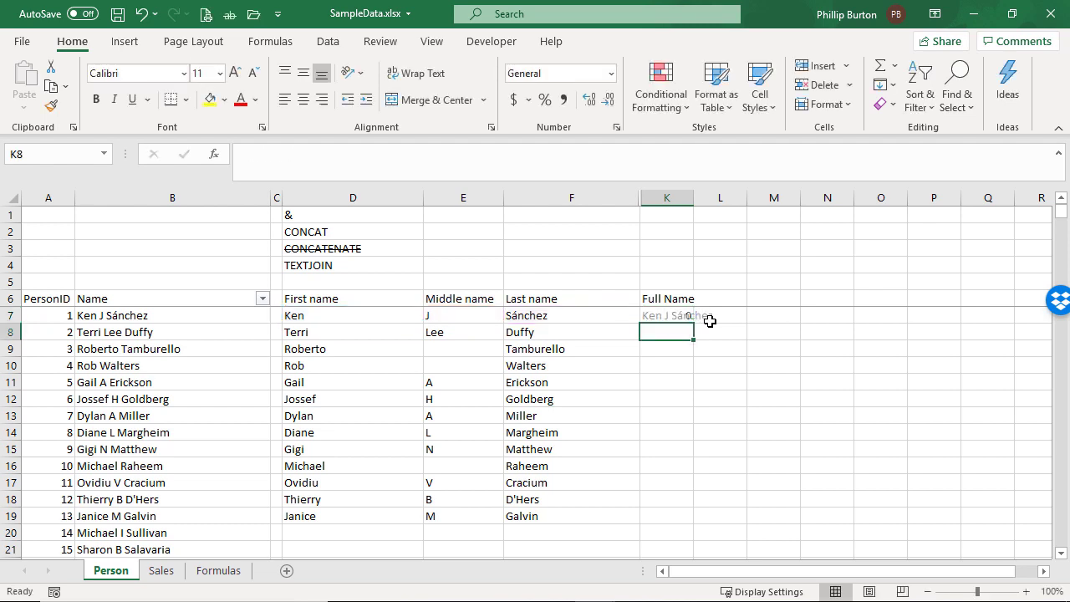
Autofit column K to its contents and fill the K7 formula down to row 19
key("Up")
double_click(693, 191)
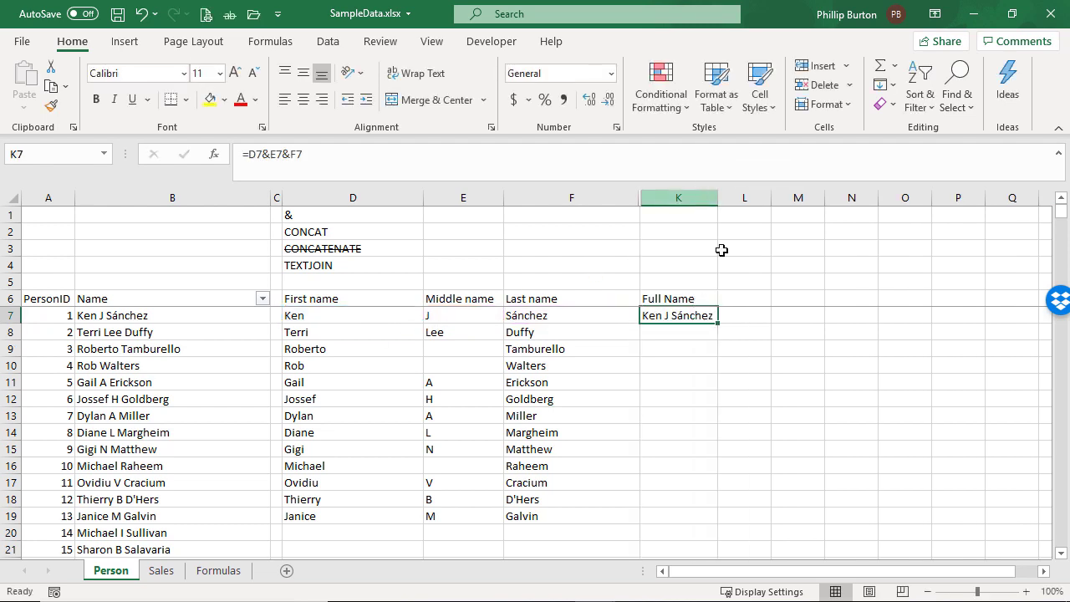
double_click(718, 323)
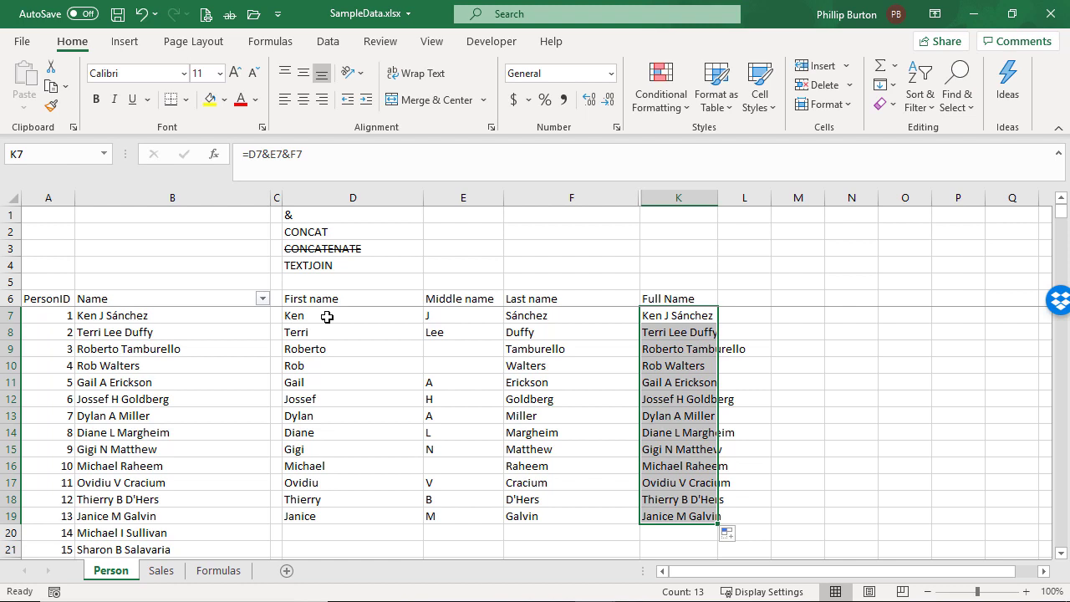
Insert a space string " " joined with & between D7 and E7 in the K7 formula
left_click(659, 316)
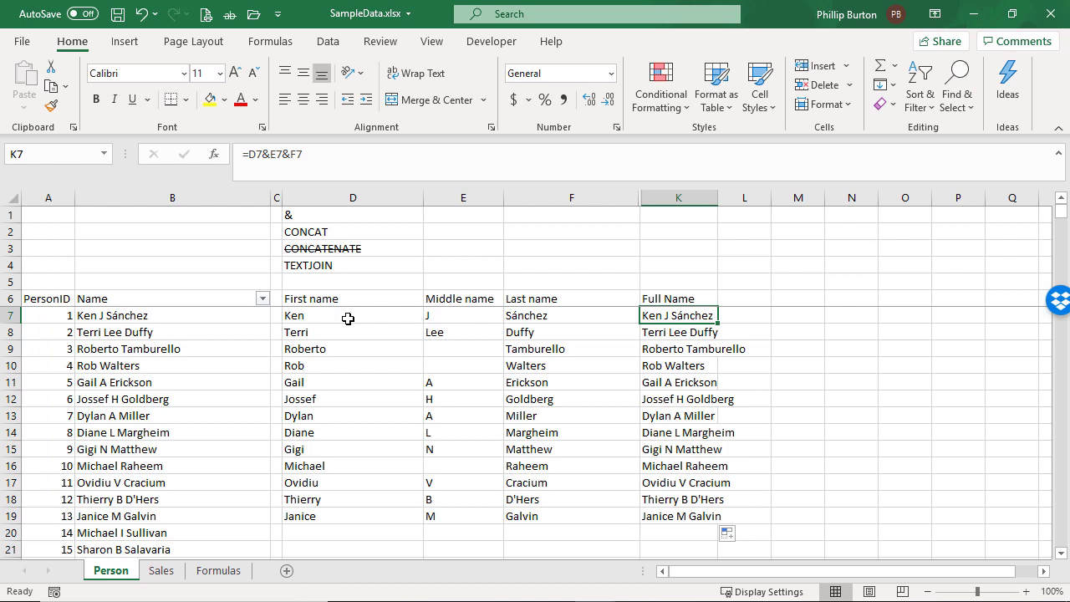
left_click(270, 156)
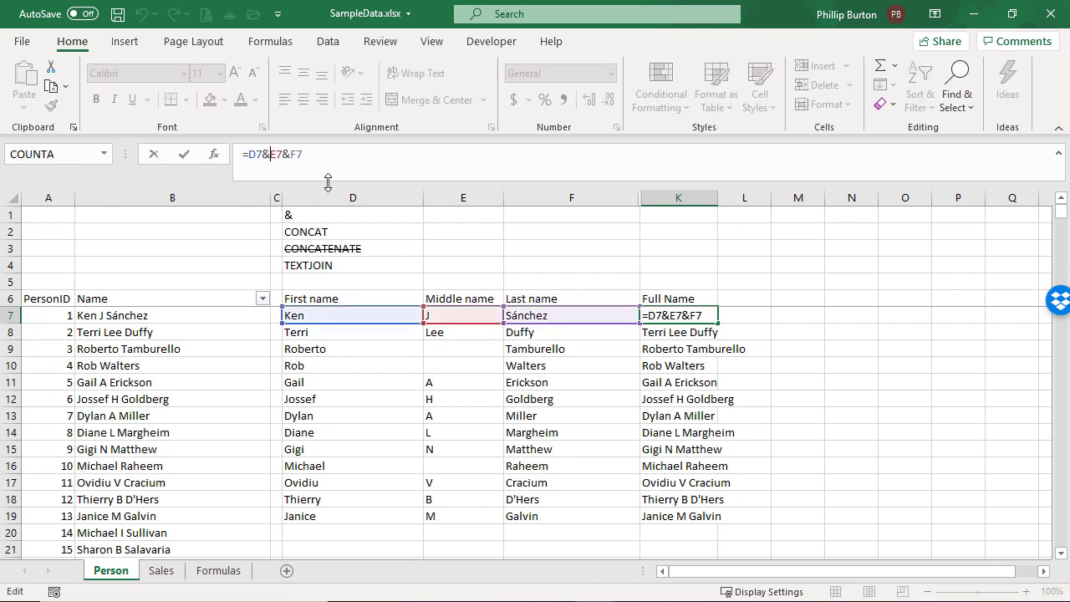
type("\" \" *")
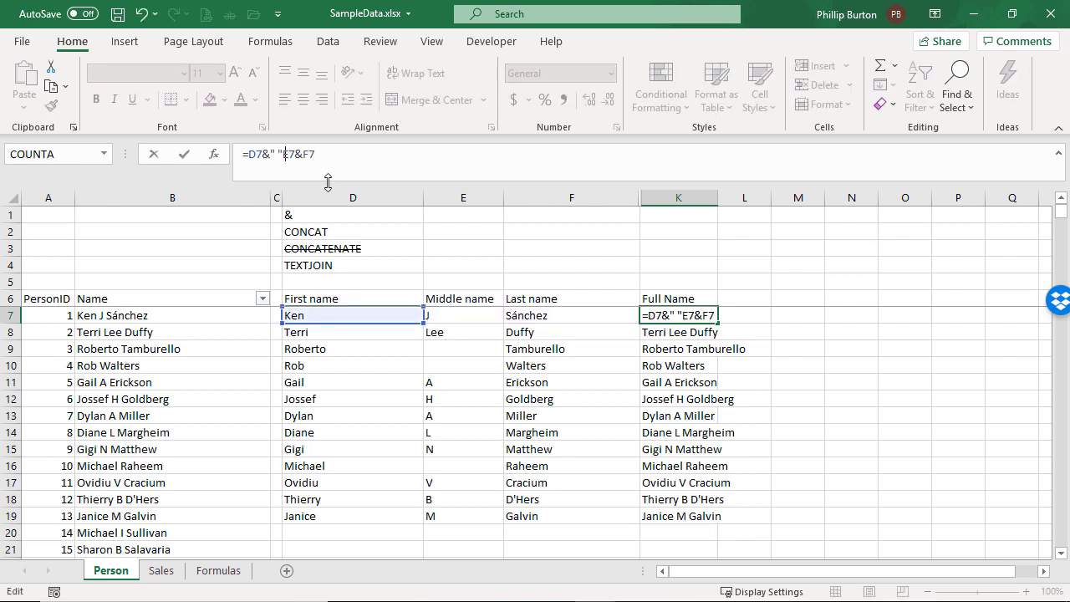
key("BackSpace")
type("&")
key("BackSpace")
key("BackSpace")
type("&")
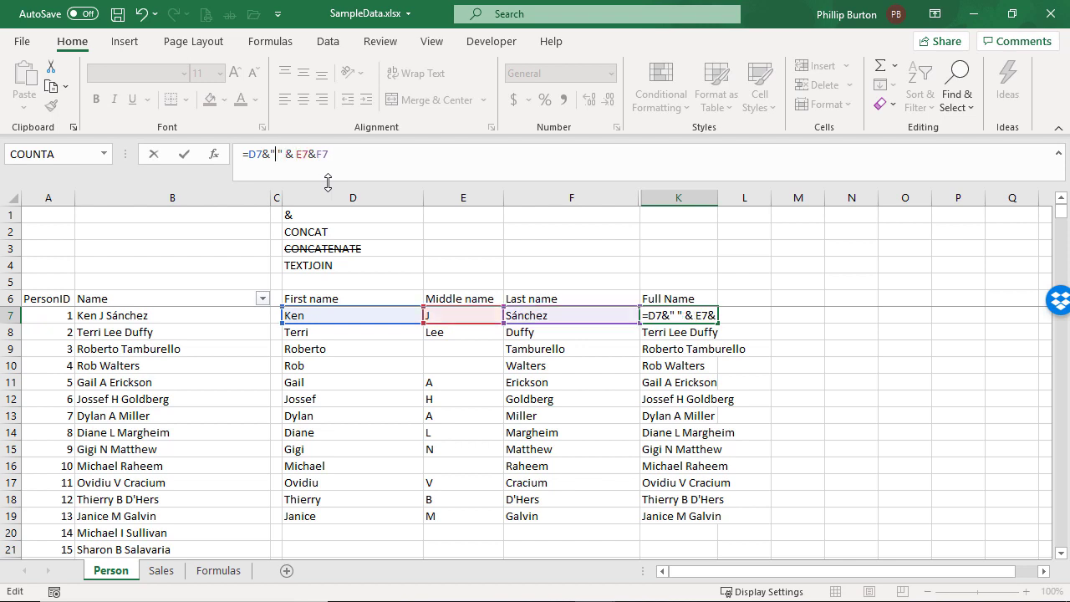
Complete the K7 formula as =D7&" " & E7&" " & F7 and fill it down to row 19
key("Right")
key("Right")
key("Right")
key("Right")
key("Right")
key("Right")
key("Right")
key("Right")
type("\" \" ")
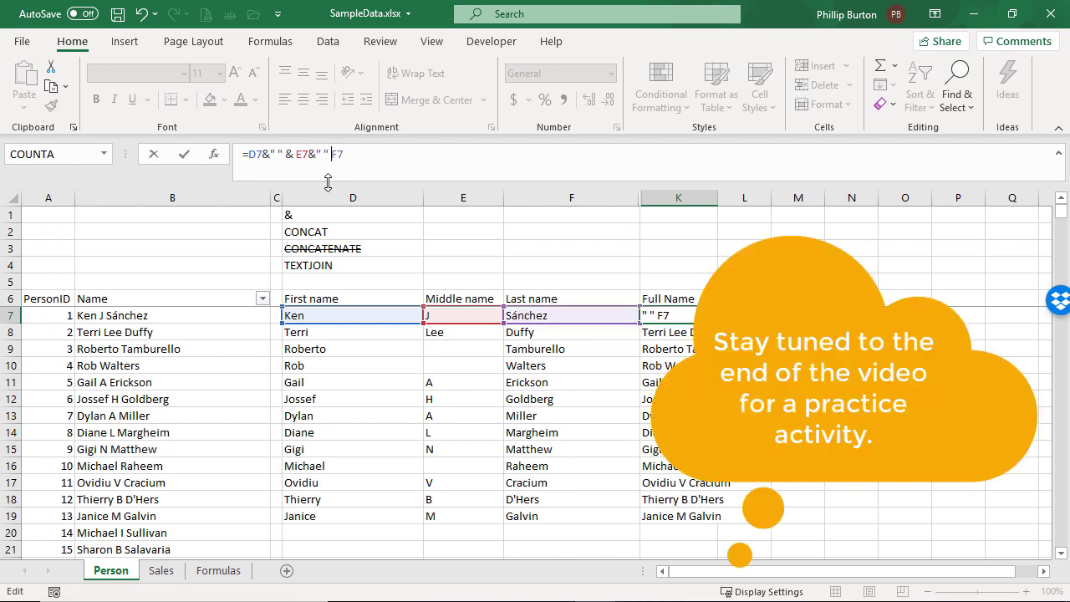
type("&")
key("ctrl+Return")
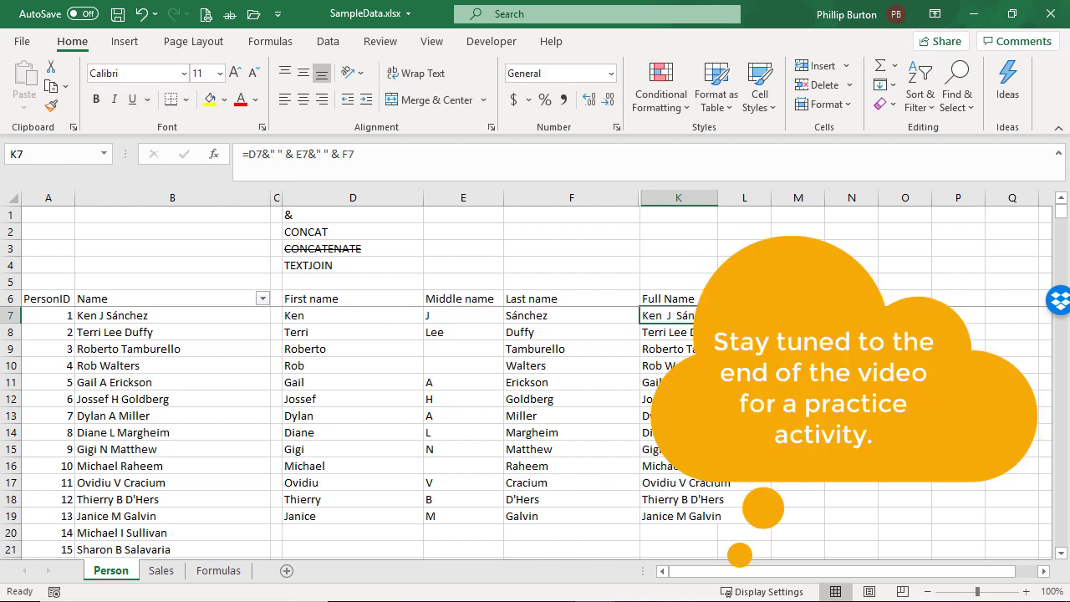
double_click(717, 323)
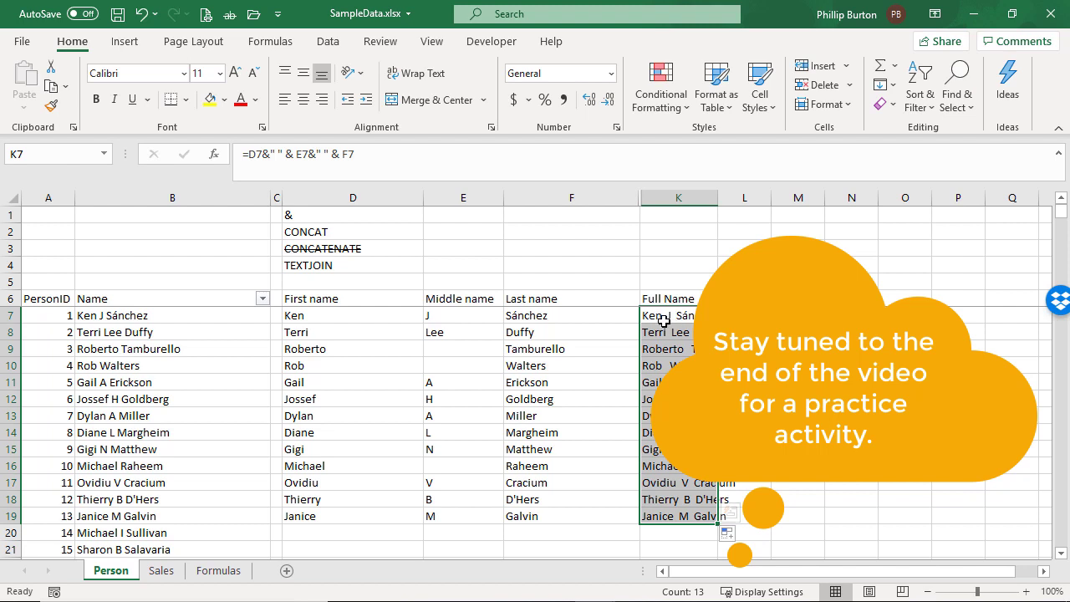
Start wrapping the K7 formula in SUBSTITUTE, using the whole name concatenation as the text argument
left_click(660, 319)
left_click(248, 155)
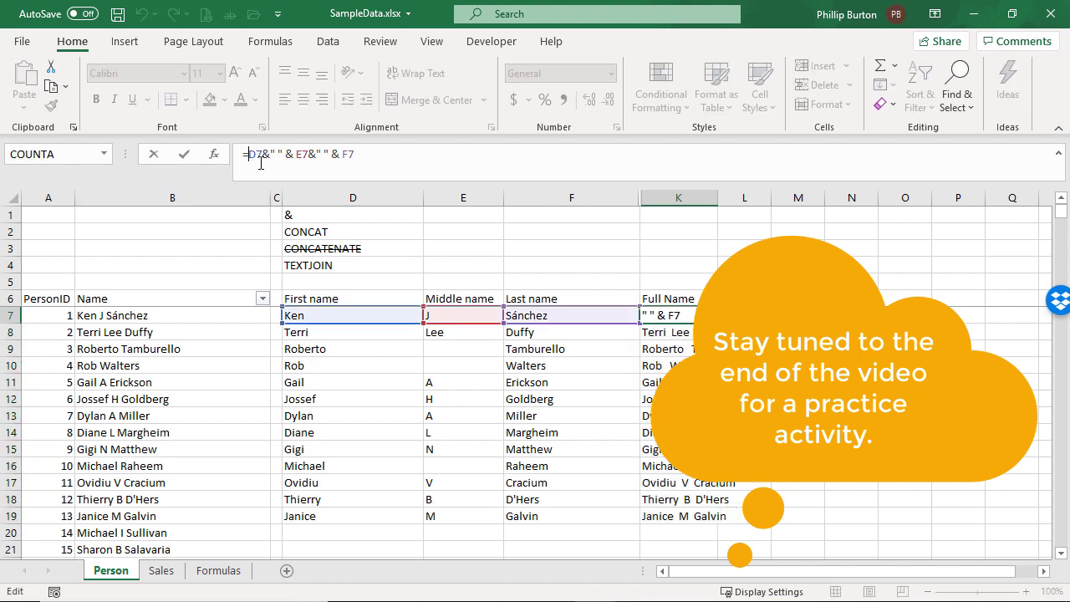
type("sub")
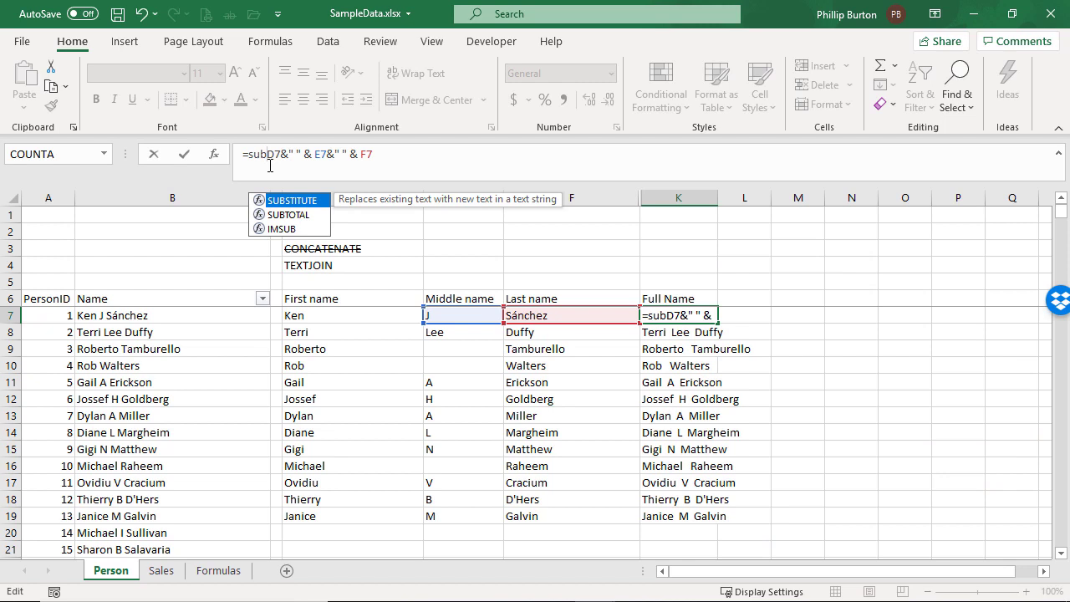
key("Tab")
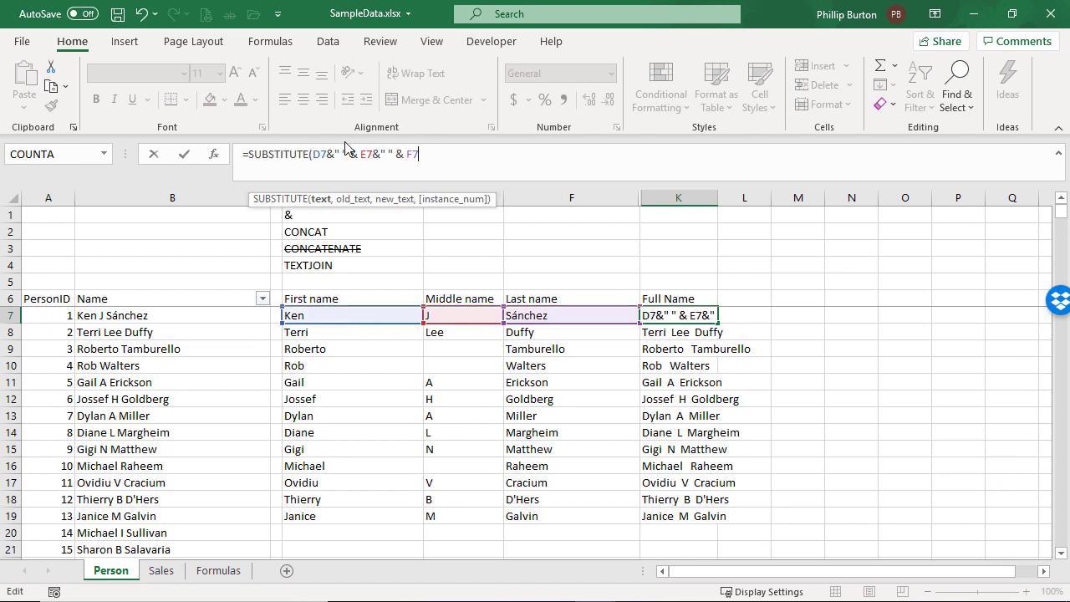
left_click_drag(314, 154, 436, 155)
left_click(437, 155)
Complete K7's SUBSTITUTE to replace a double space with a single space, and fill the formula down to row 19
type(",\"")
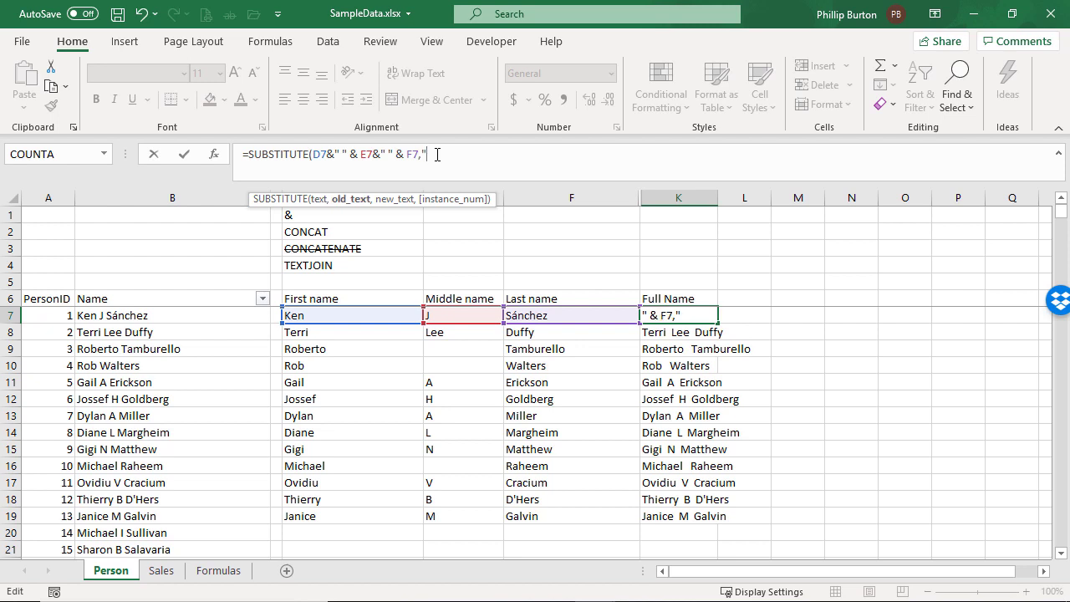
type(" \"")
left_click_drag(426, 156, 432, 156)
left_click(456, 162)
type(",\" \")")
key("ctrl+Return")
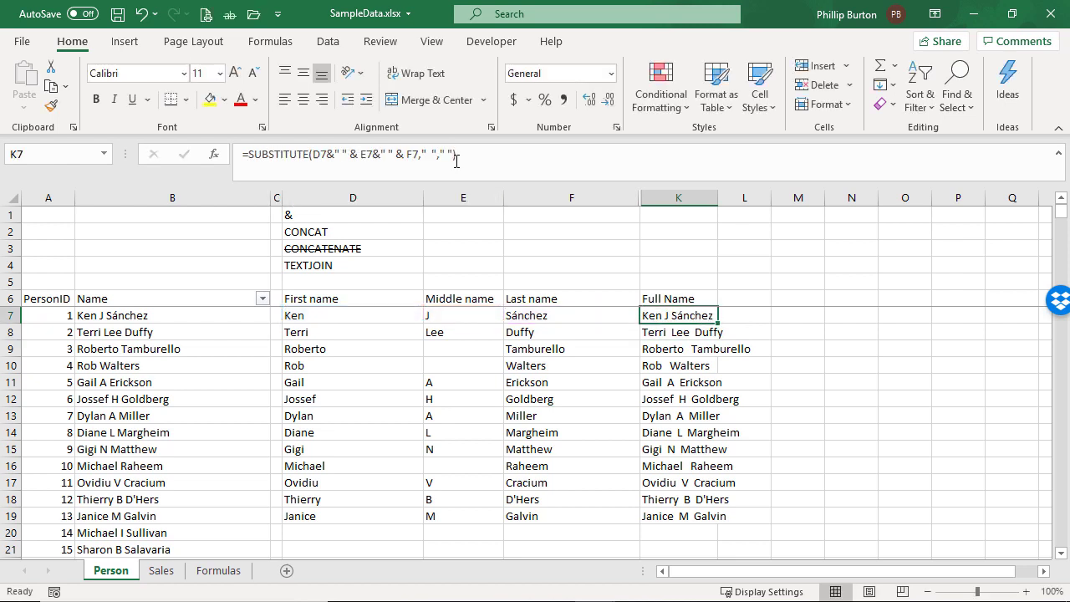
double_click(717, 322)
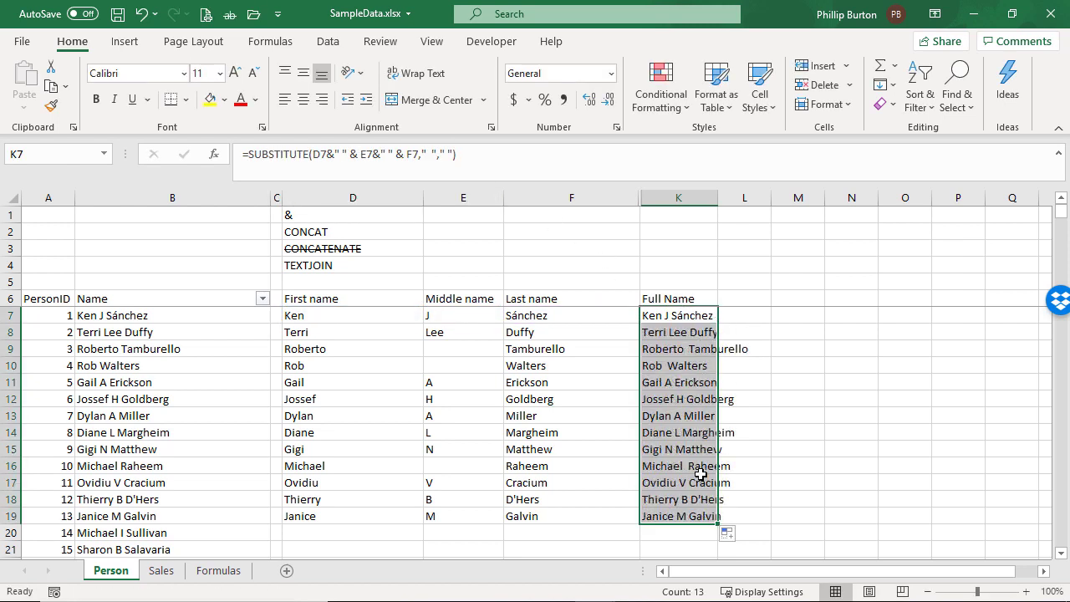
Wrap the K10 formula in a second SUBSTITUTE that again replaces a double space with a single space
left_click(313, 315)
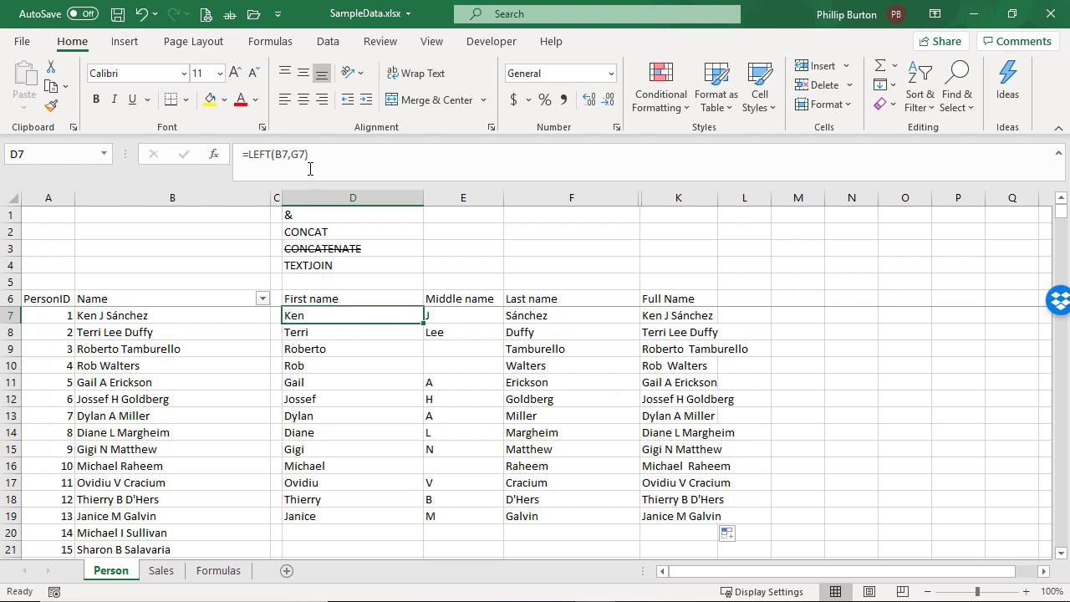
left_click(657, 315)
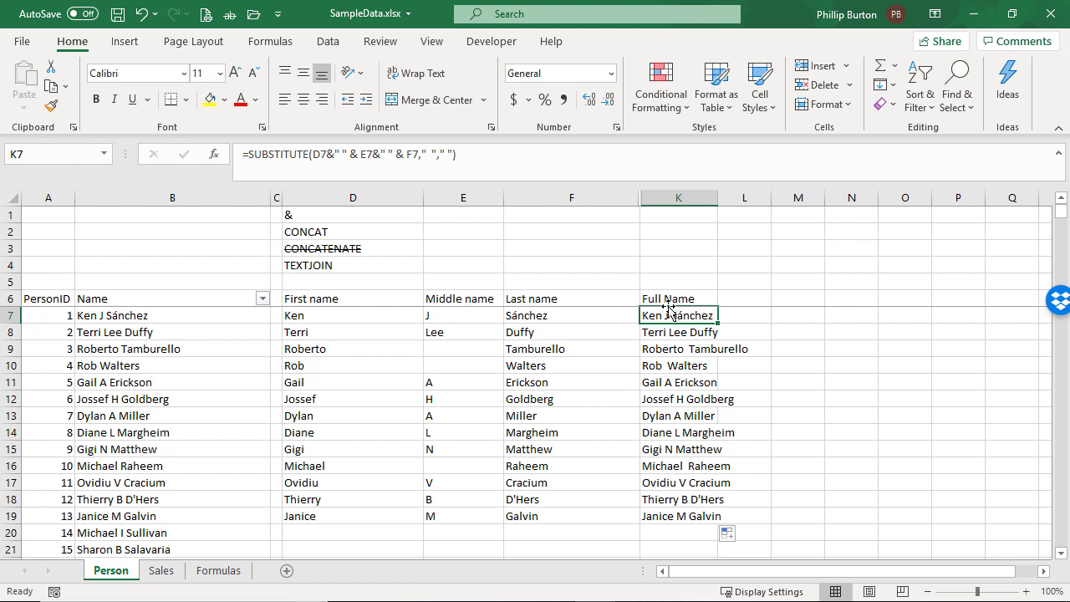
left_click(674, 372)
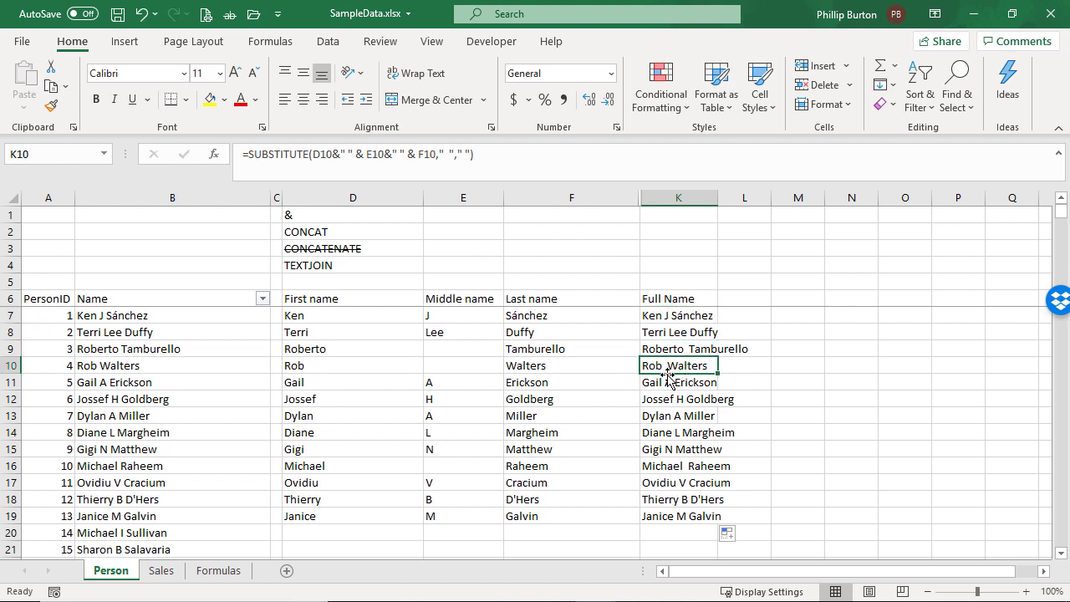
left_click(243, 159)
type("SUBSTITUTE(")
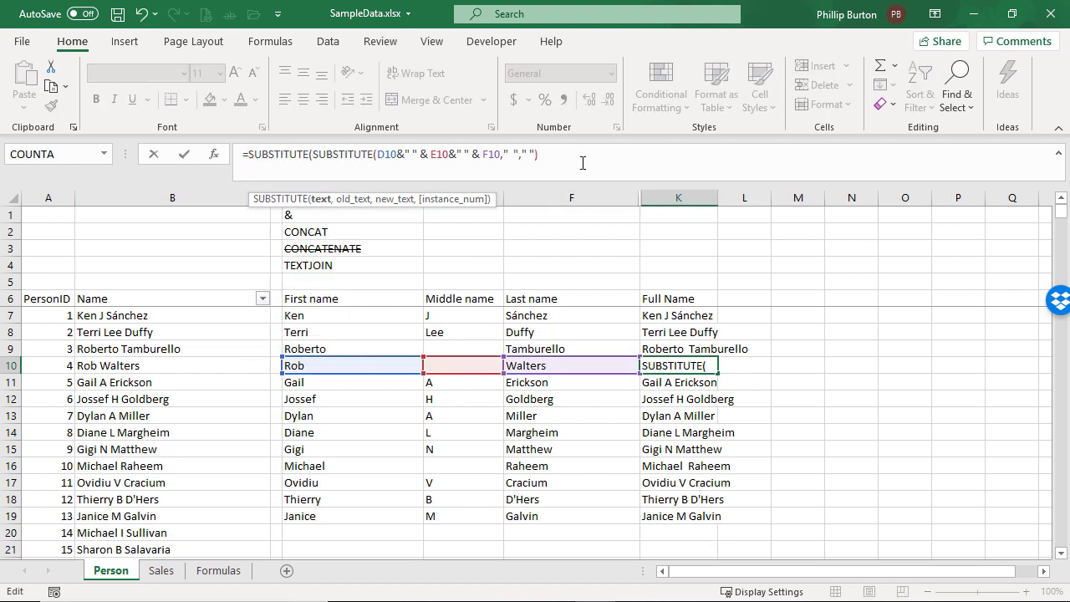
type(",\"  \",\" \")")
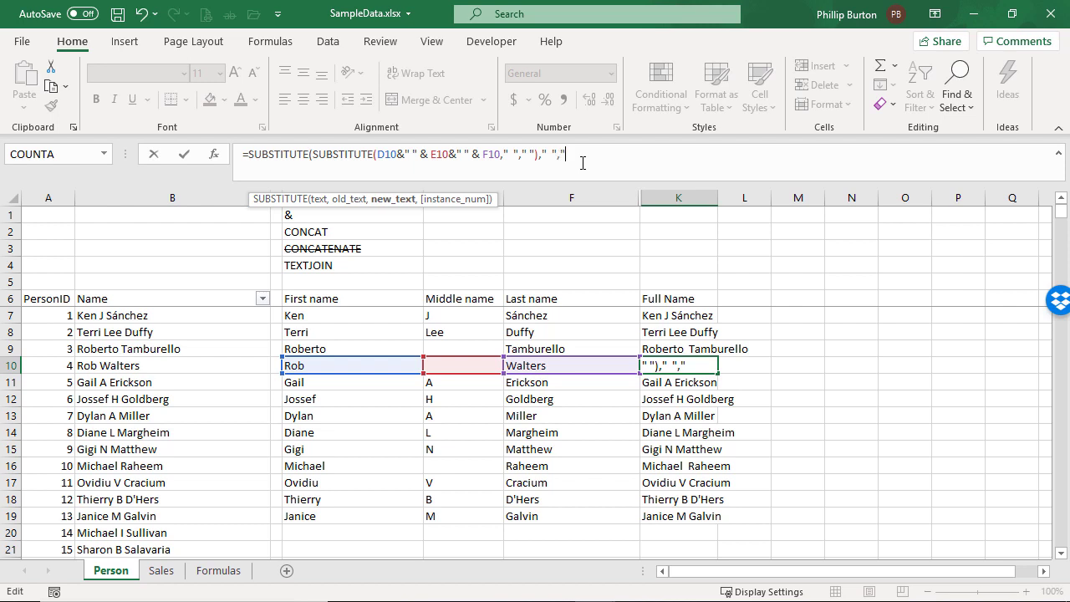
key("Return")
Copy the nested SUBSTITUTE formula from K10 to K7 and fill it down to row 19
key("Up")
key("ctrl+c")
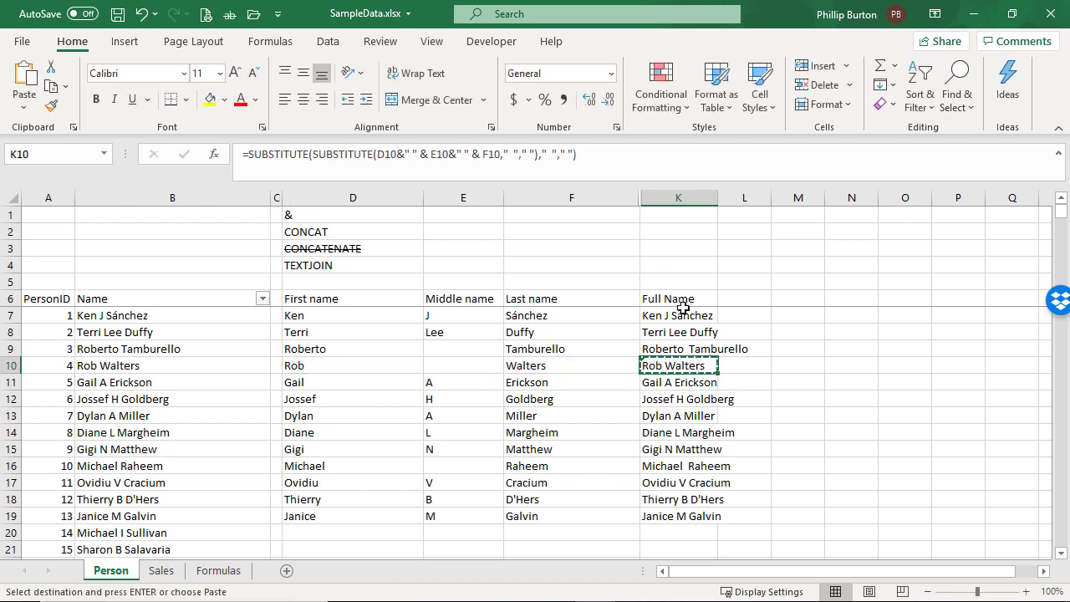
left_click(704, 316)
key("ctrl+v")
double_click(717, 323)
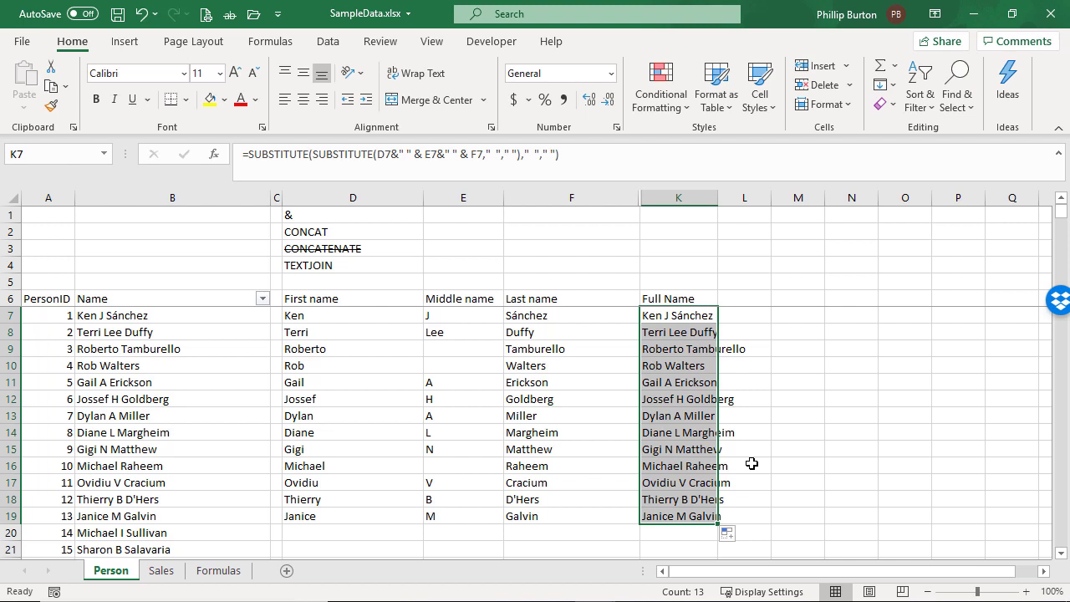
left_click(272, 158)
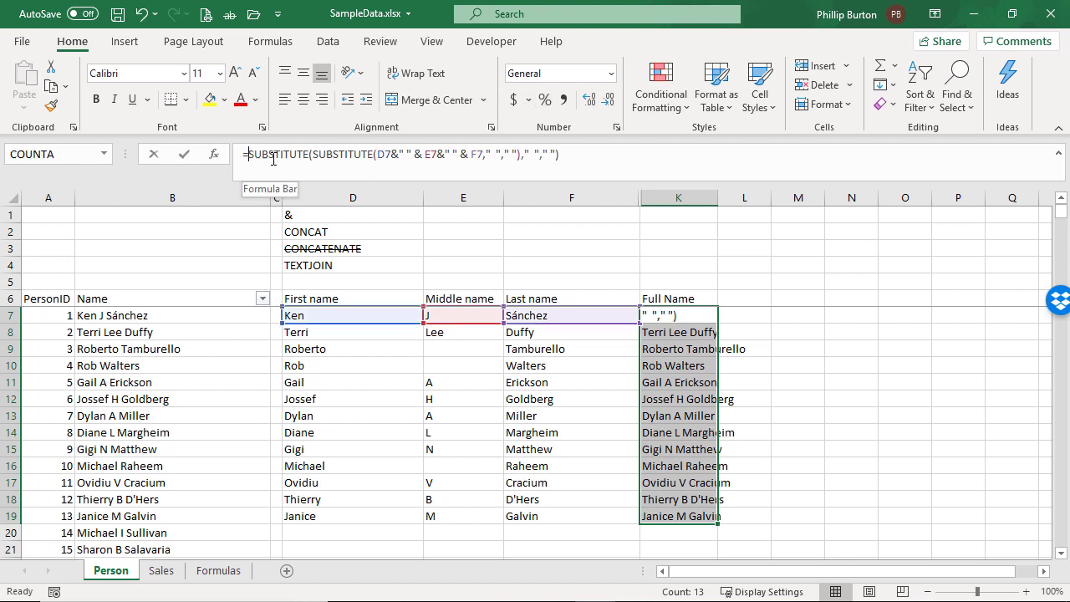
left_click_drag(272, 159, 307, 159)
key("Escape")
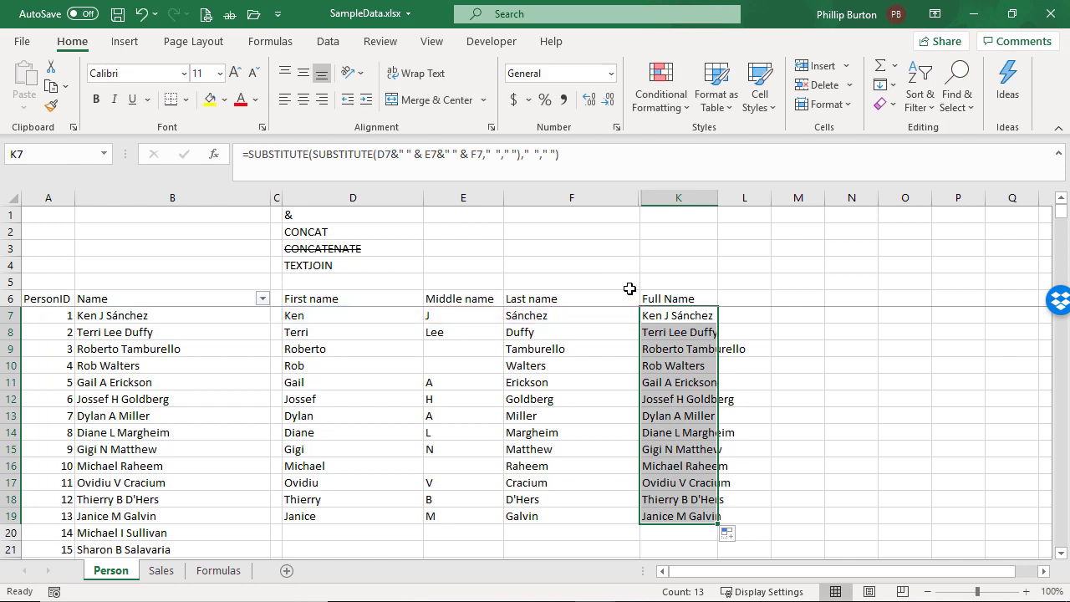
Remove both SUBSTITUTE wrappers from K7, leaving =D7&" " & E7&" " & F7, and fill the formula down to row 19
left_click(660, 313)
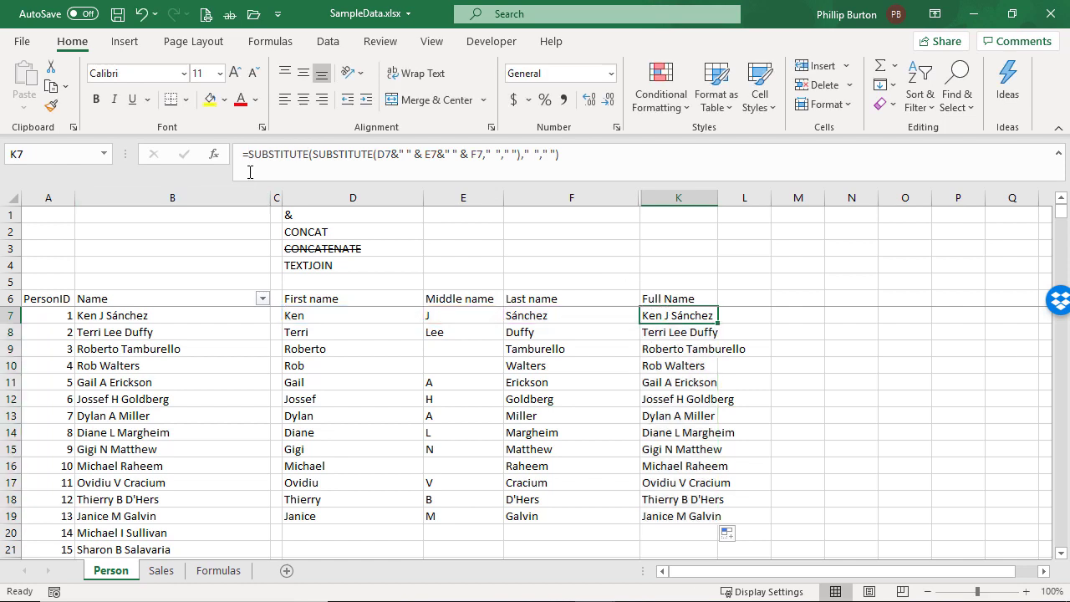
left_click_drag(248, 158, 472, 166)
key("Delete")
key("Delete")
key("Return")
left_click(508, 394)
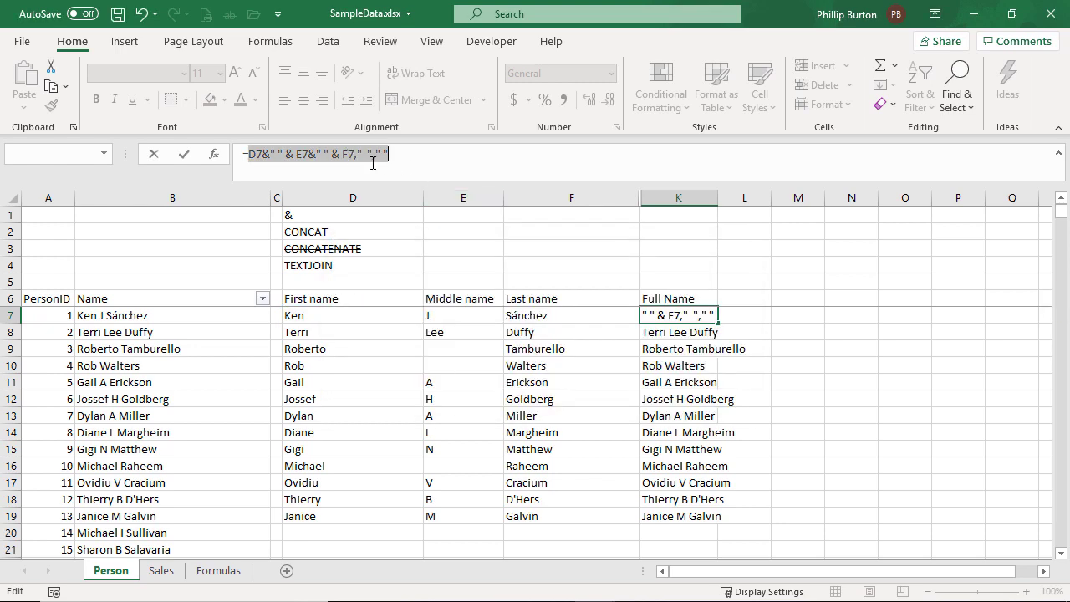
left_click_drag(354, 156, 450, 164)
key("Delete")
key("Return")
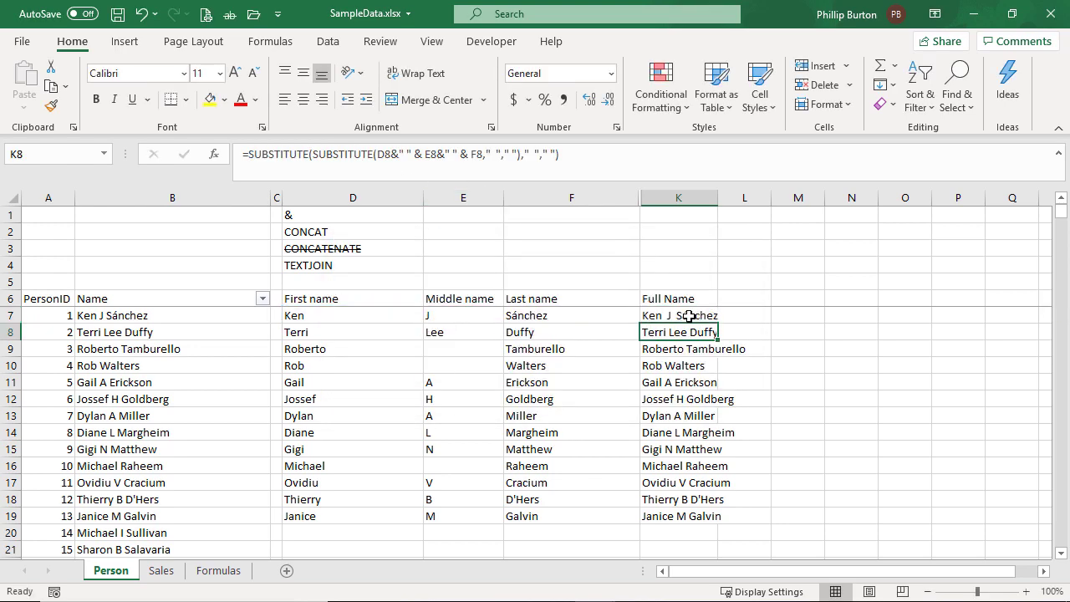
left_click(686, 315)
double_click(717, 323)
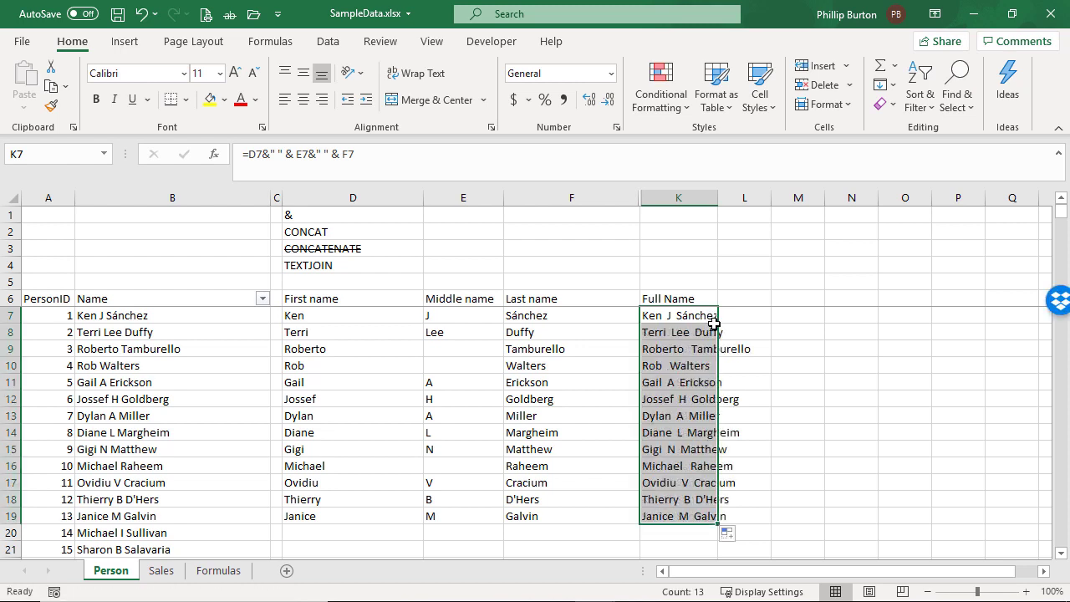
left_click(688, 313)
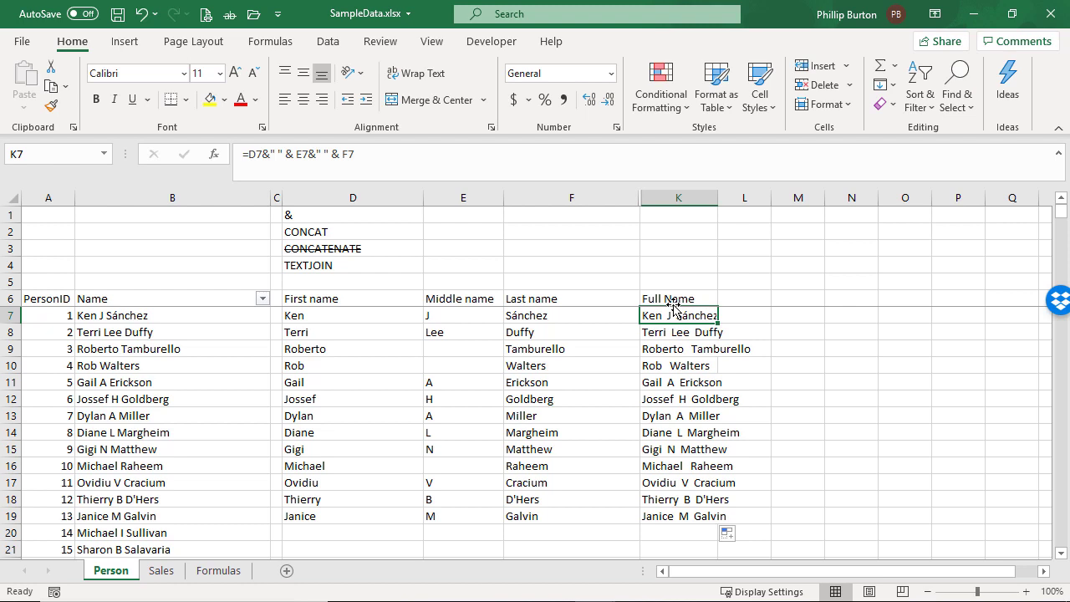
Enter =A7 & ". " & K7 in L7 to prefix each full name with its PersonID, and fill it down to row 19
left_click(61, 317)
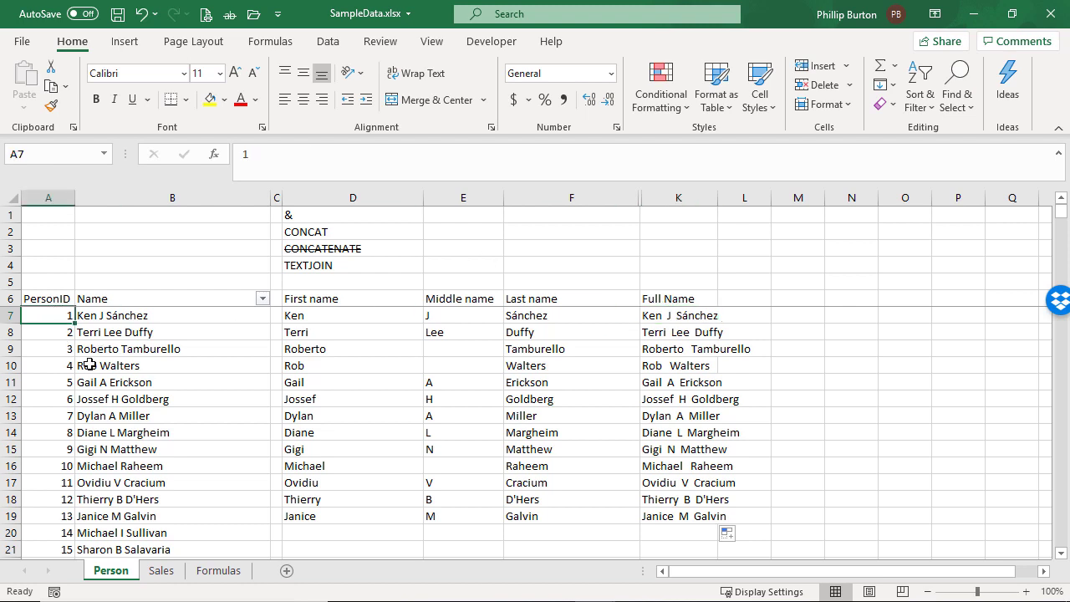
left_click(89, 317)
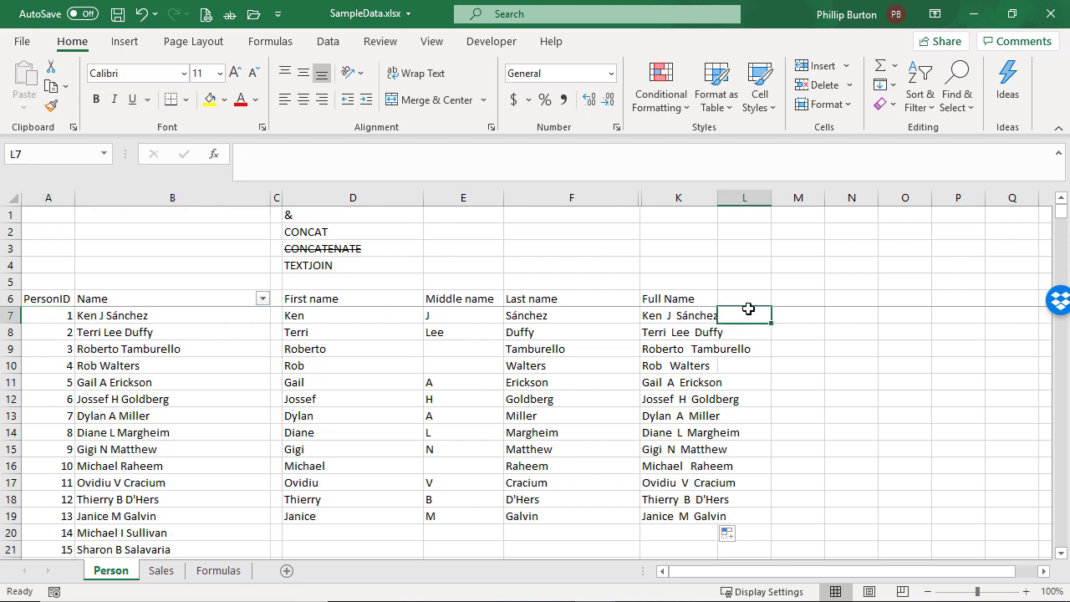
type("=a7")
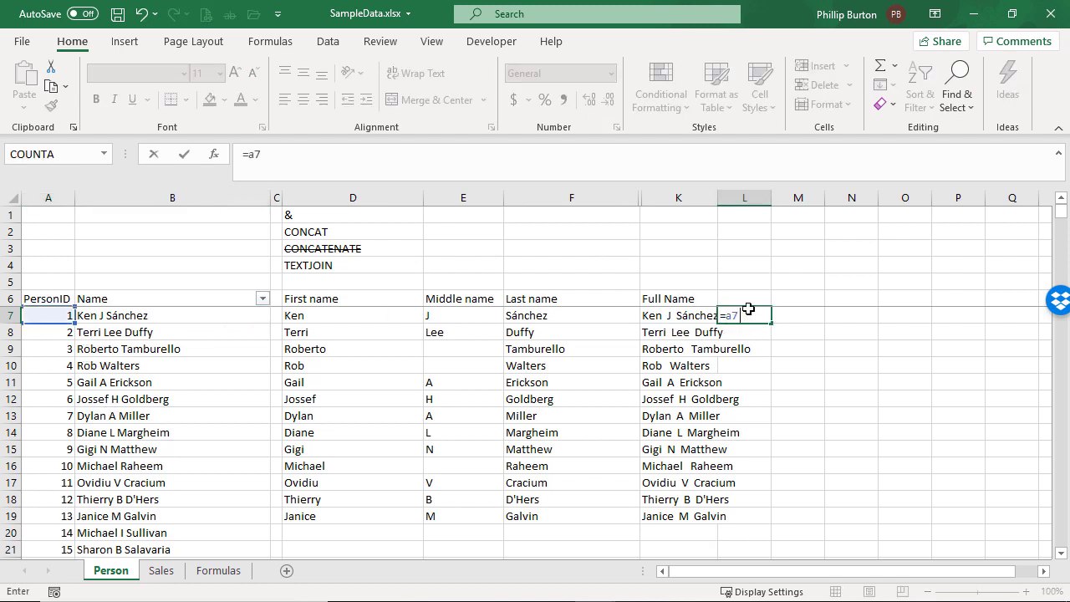
type(" & \". \" &")
left_click(675, 318)
key("ctrl+Return")
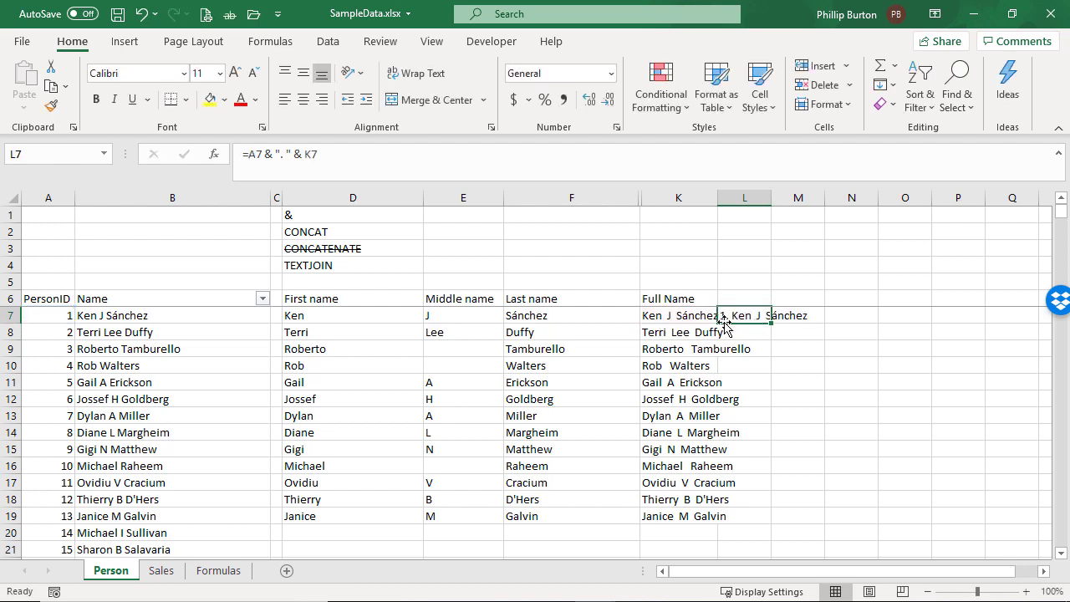
double_click(771, 323)
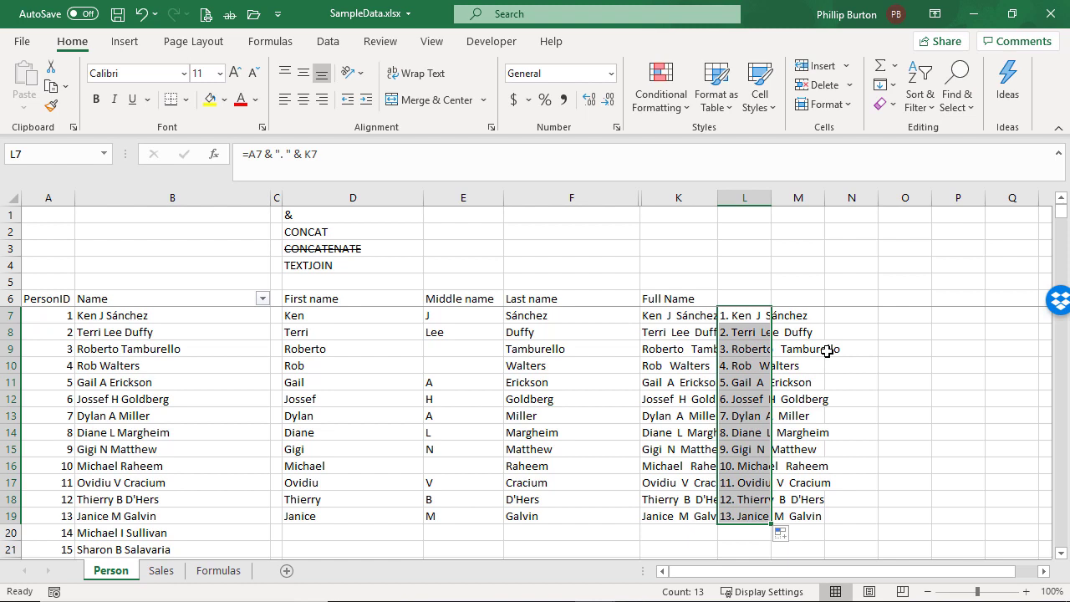
left_click(698, 317)
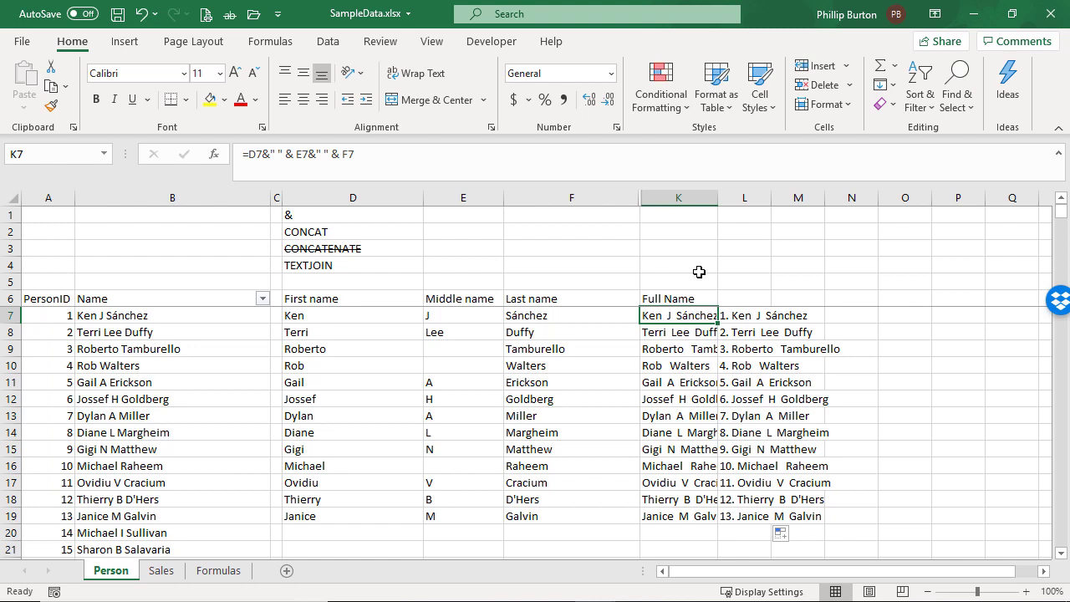
left_click(671, 238)
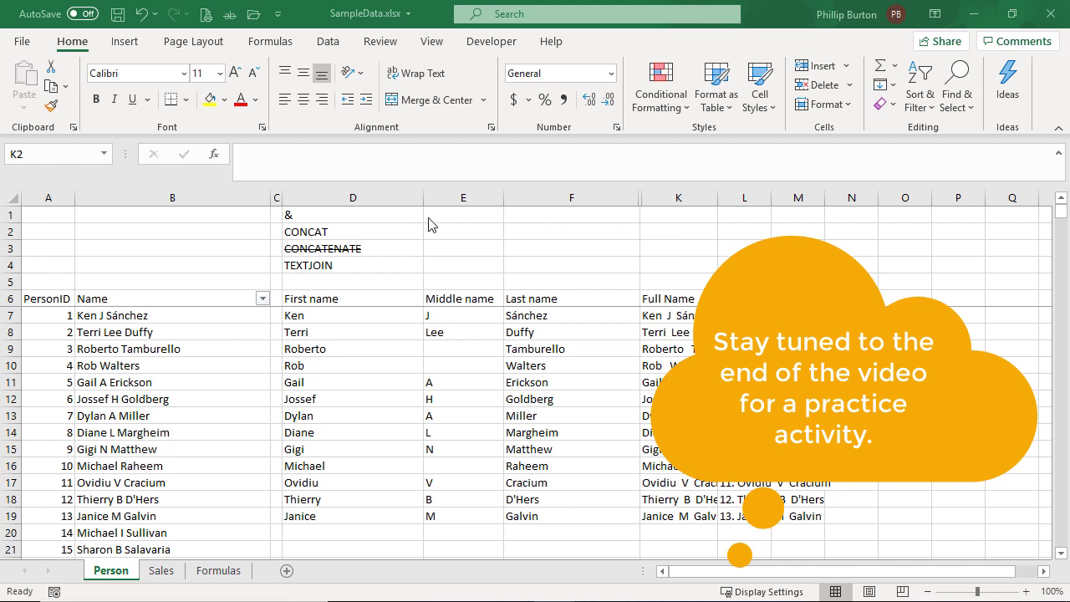
left_click(399, 238)
left_click_drag(396, 235, 398, 246)
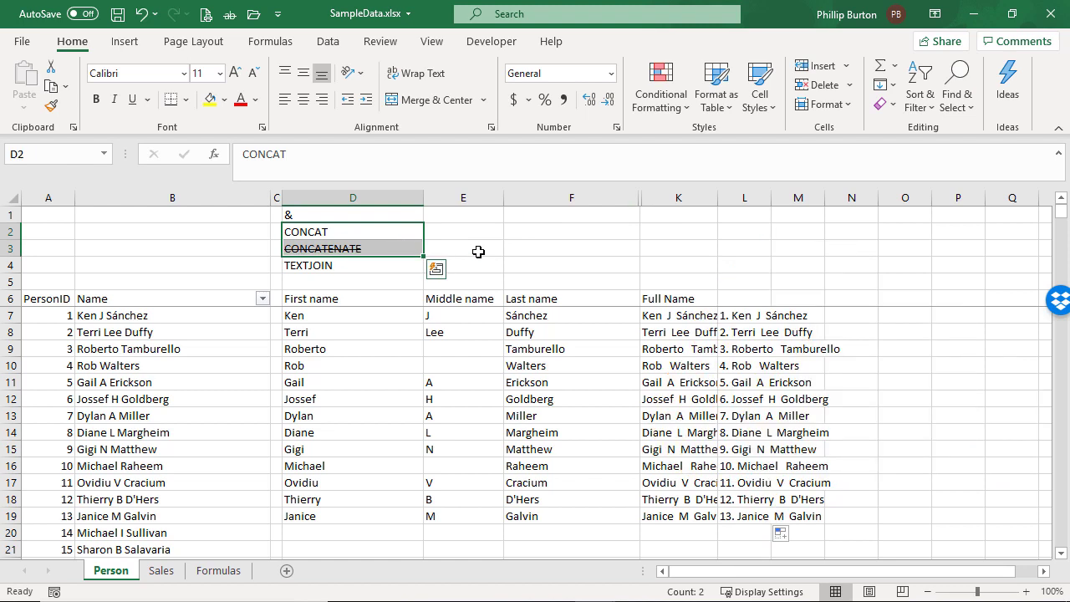
left_click_drag(229, 251, 446, 252)
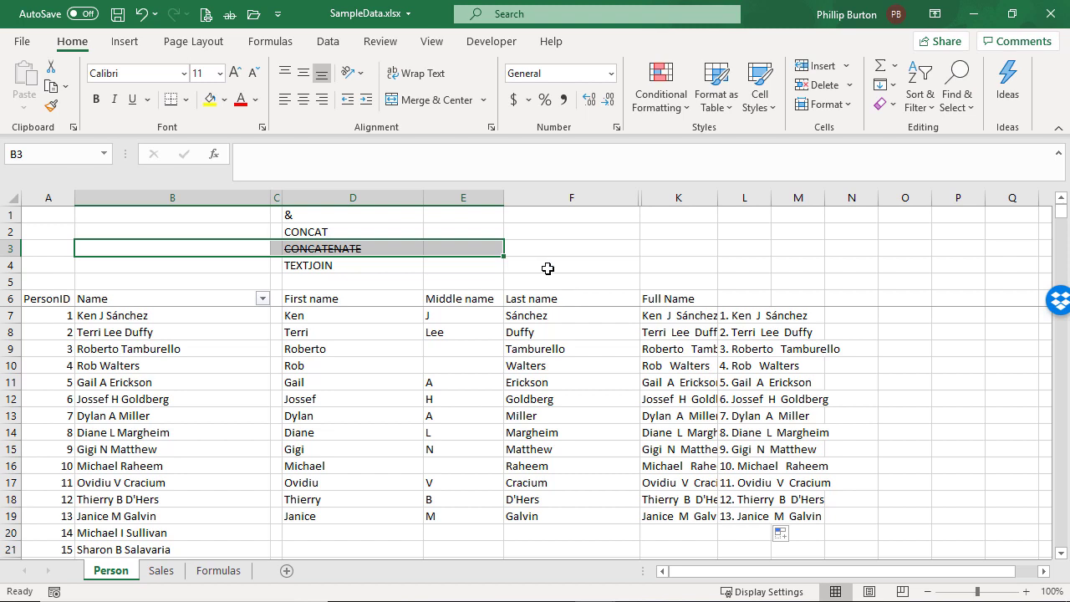
left_click_drag(219, 231, 482, 232)
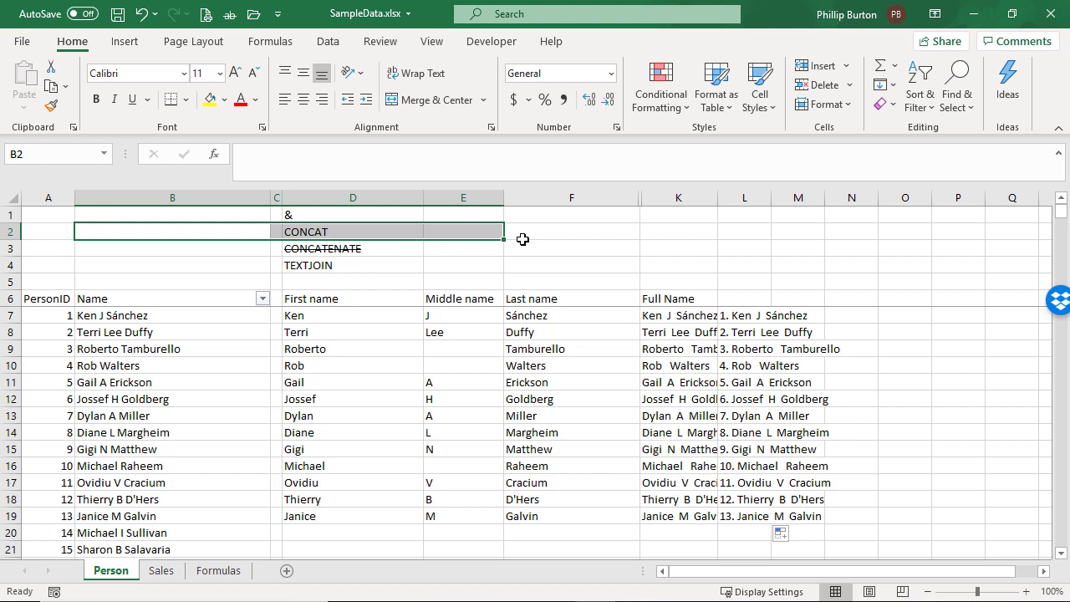
left_click_drag(246, 248, 466, 256)
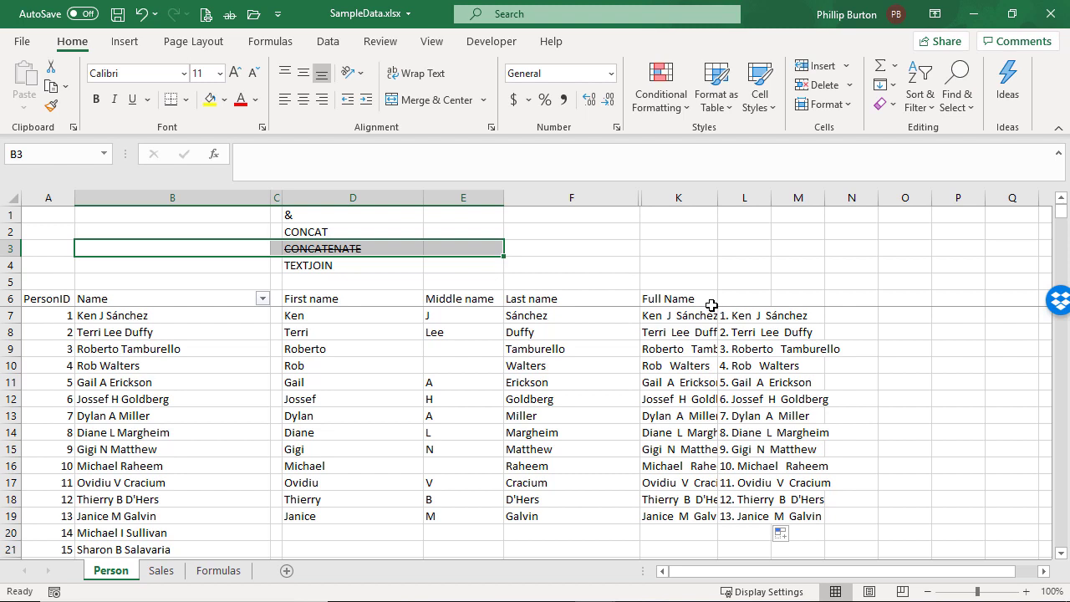
Copy K7's formula into K2 as literal text by putting an apostrophe in front of it
left_click(686, 314)
left_click_drag(397, 164, 170, 161)
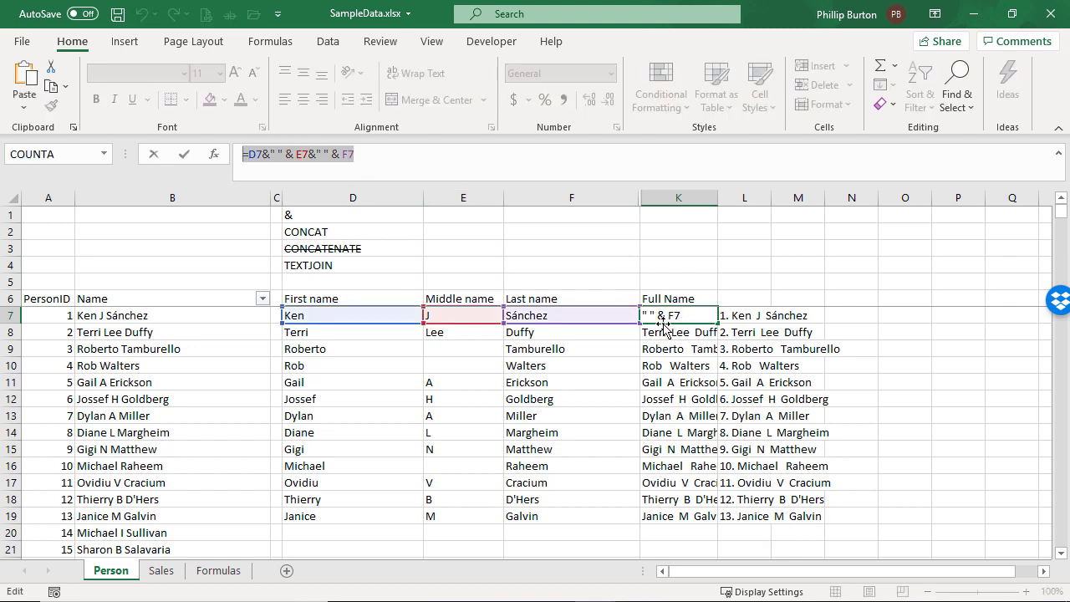
key("ctrl+c")
key("Escape")
left_click(681, 234)
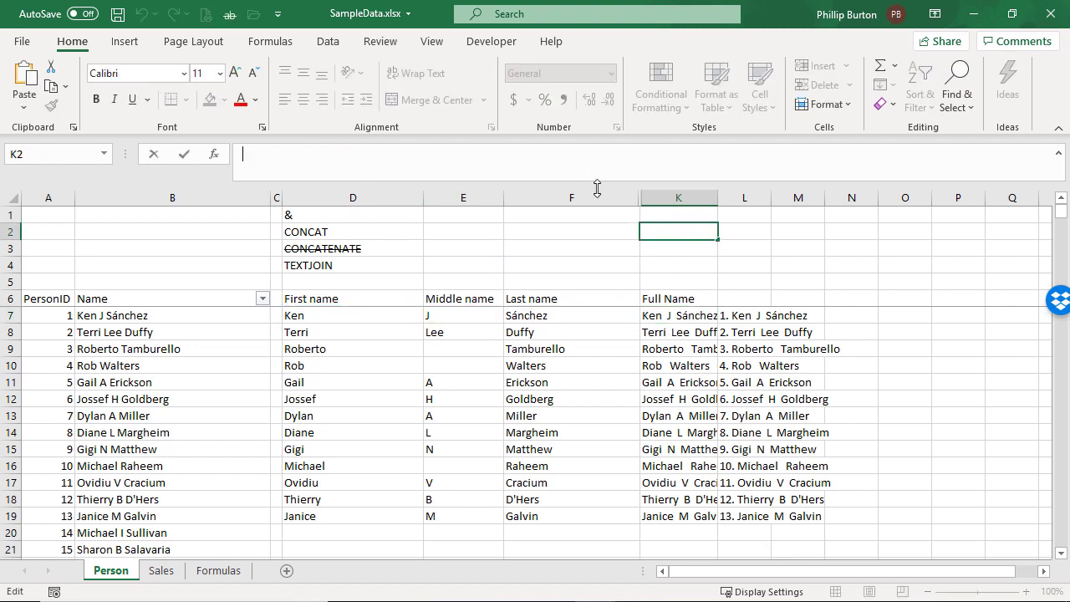
type("'")
key("ctrl+v")
key("Return")
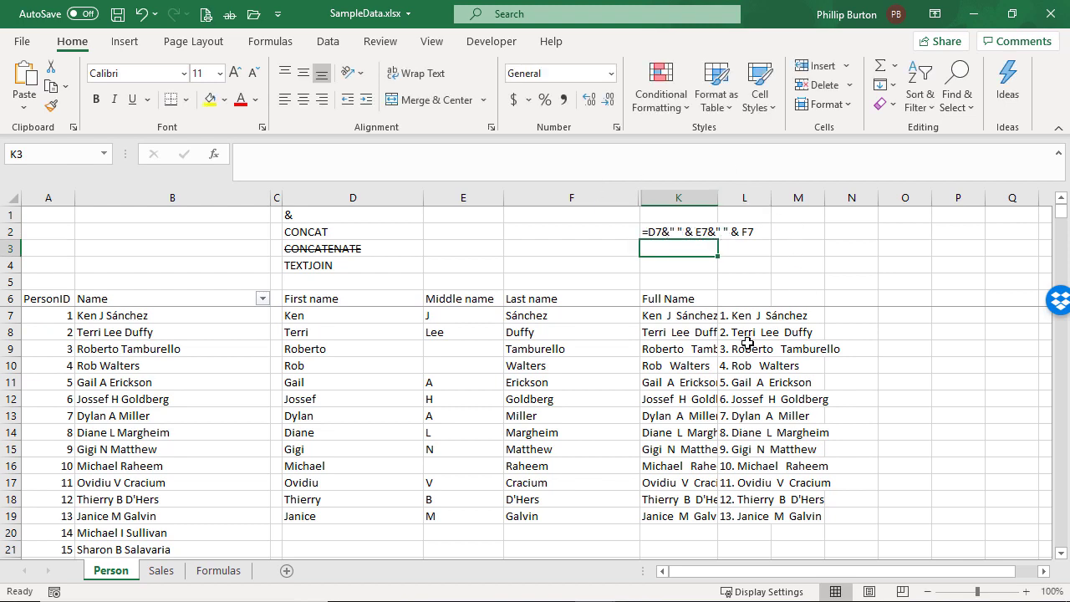
Start converting the K7 formula to CONCAT, replacing the ampersands on both sides of the first space with commas
left_click(687, 309)
left_click(250, 154)
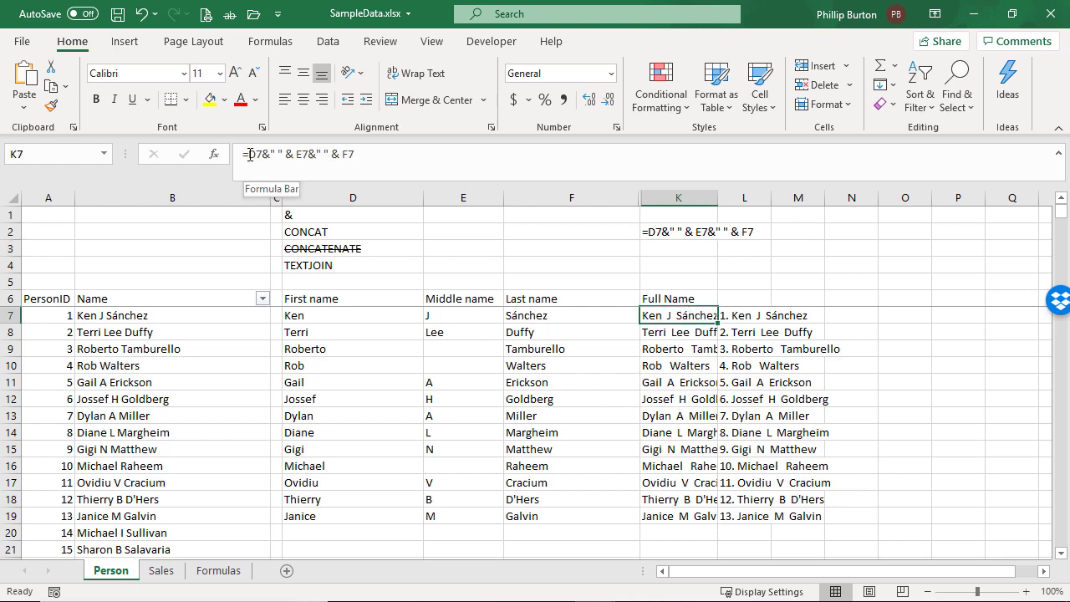
type("concat(")
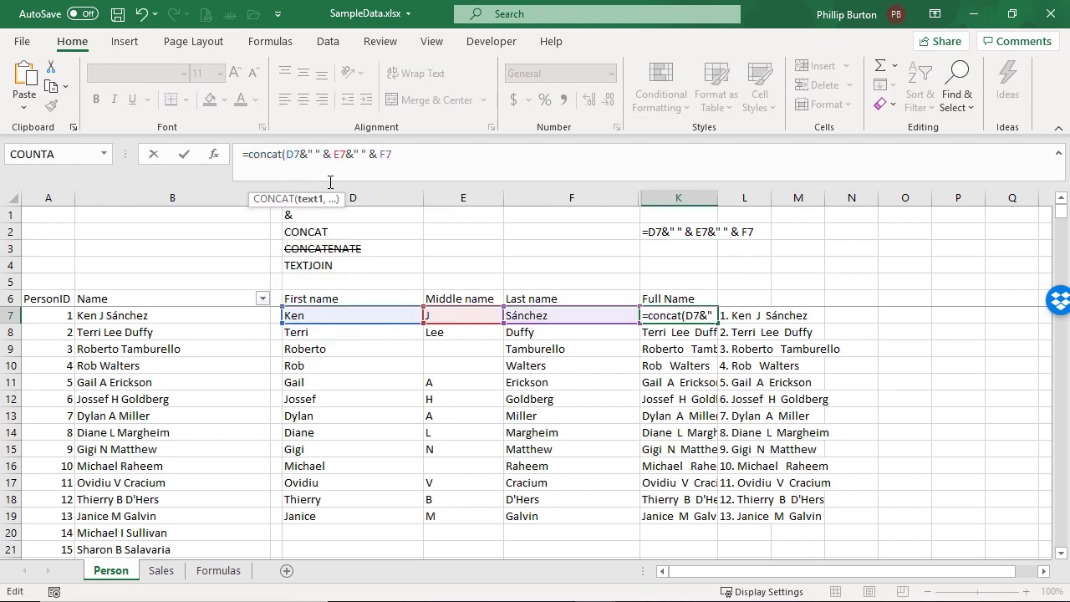
left_click(306, 155)
key("BackSpace")
type(",")
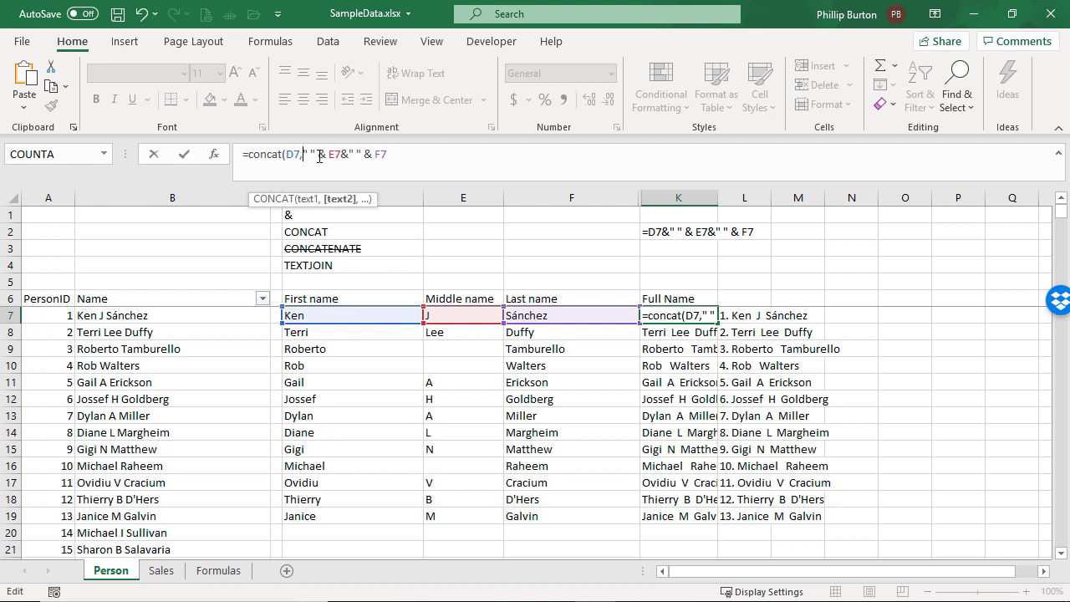
left_click(323, 155)
key("BackSpace")
type(",")
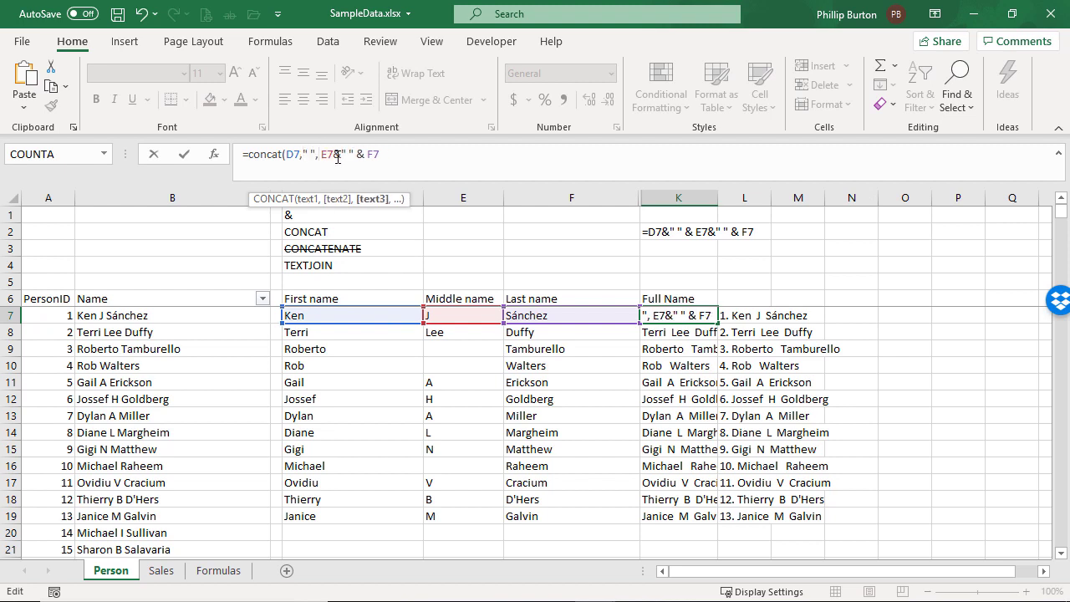
Replace K7's remaining ampersands with commas and close the bracket to complete =CONCAT(D7," ", E7," ", F7)
left_click(344, 155)
key("BackSpace")
type(",")
left_click(359, 154)
key("BackSpace")
type(", F7")
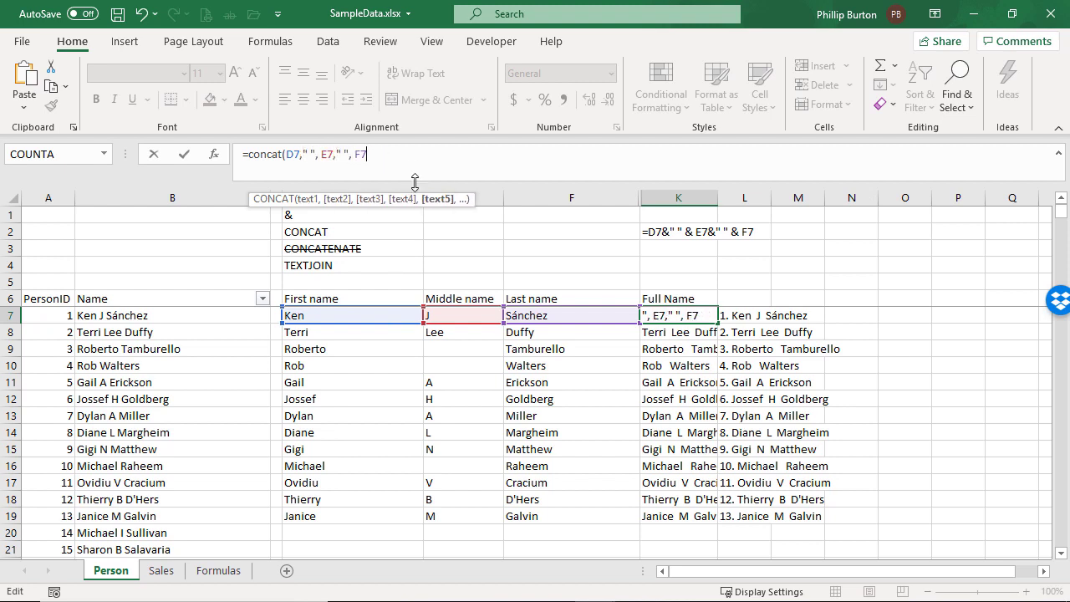
type(")")
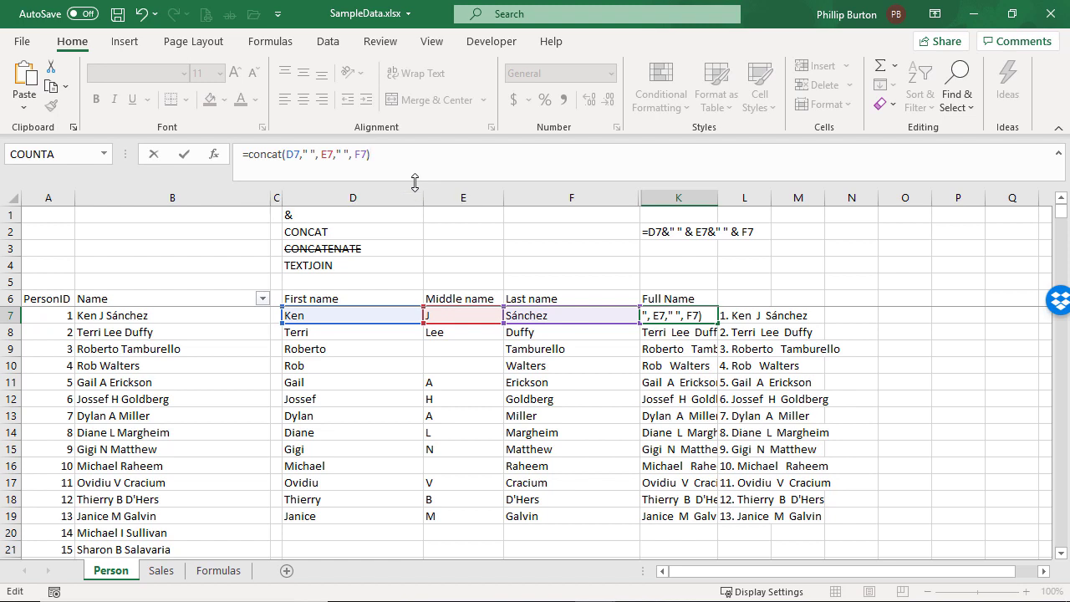
key("ctrl+Return")
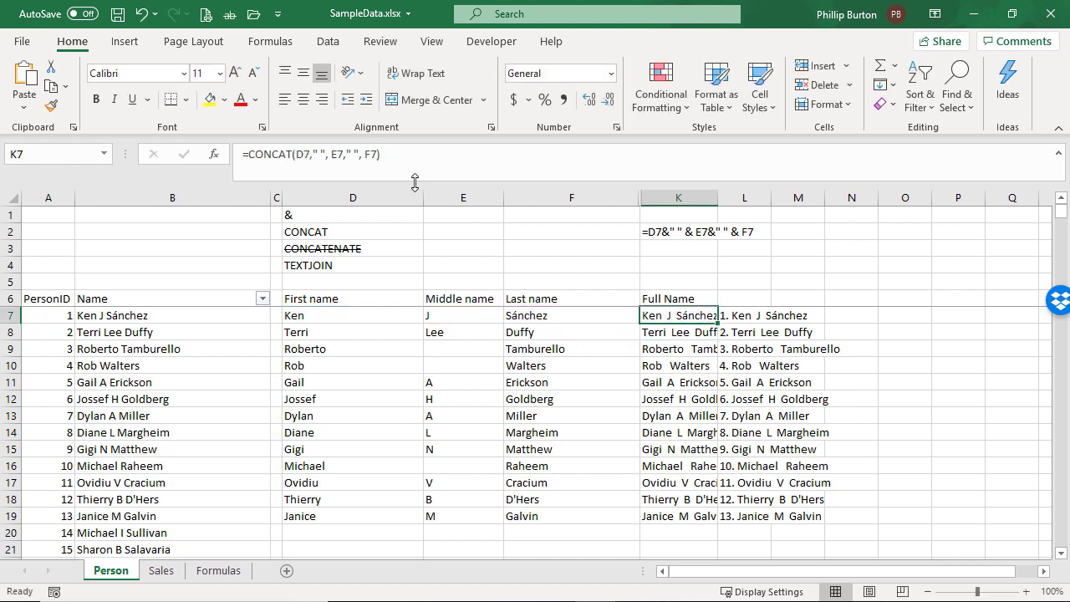
Auto-fit the width of column K and fill the CONCAT formula from K7 down to row 19
double_click(718, 190)
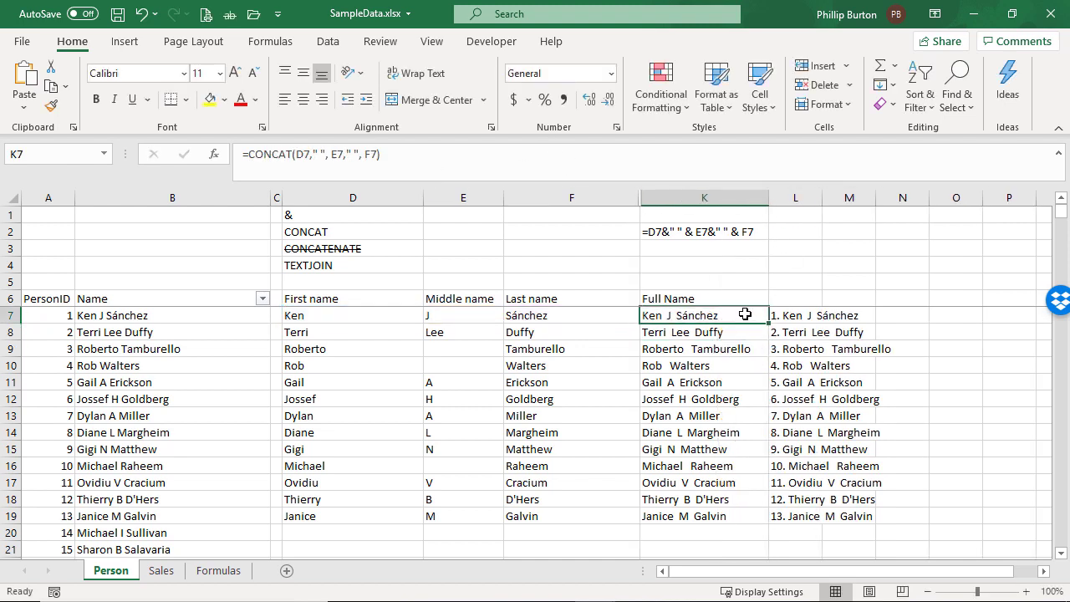
double_click(769, 323)
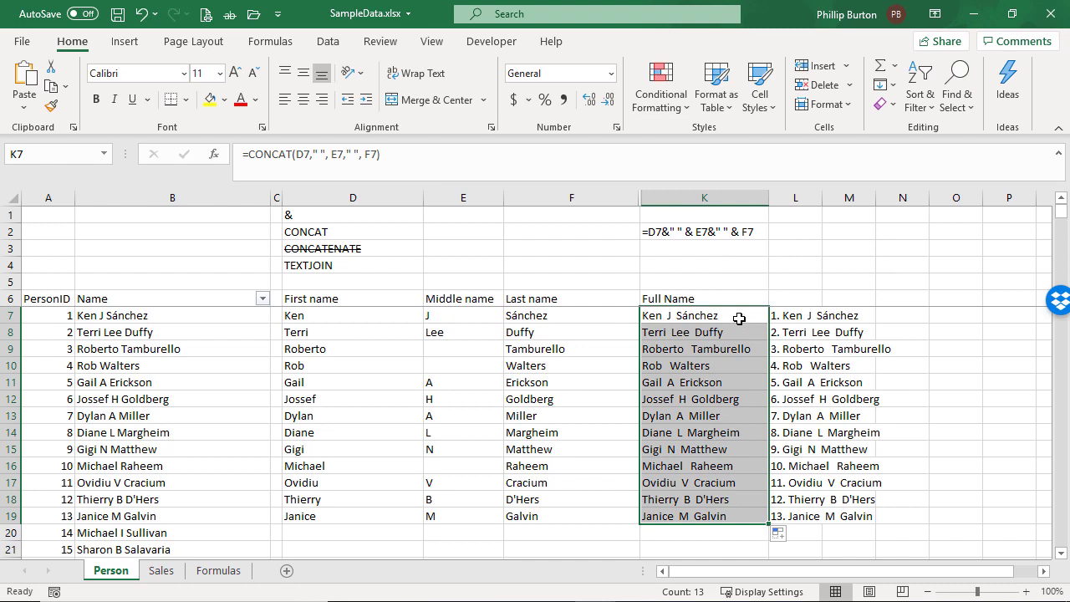
Copy K7's CONCAT formula into K3 as literal text with a leading apostrophe
left_click(739, 319)
left_click(398, 175)
key("ctrl+a")
key("Escape")
left_click(682, 249)
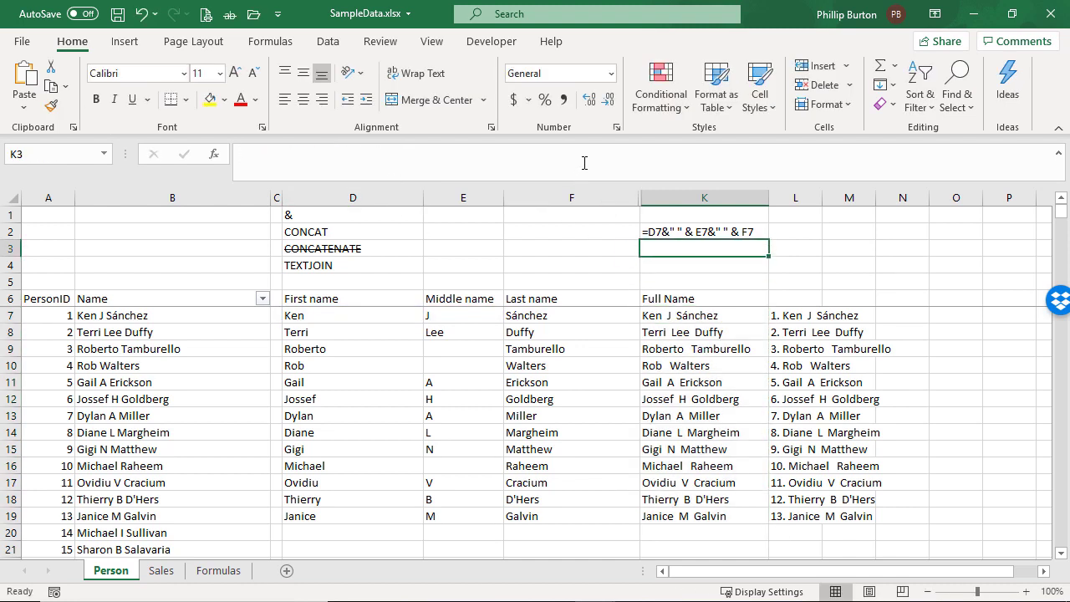
left_click(585, 161)
type("'")
key("ctrl+v")
key("Return")
key("Up")
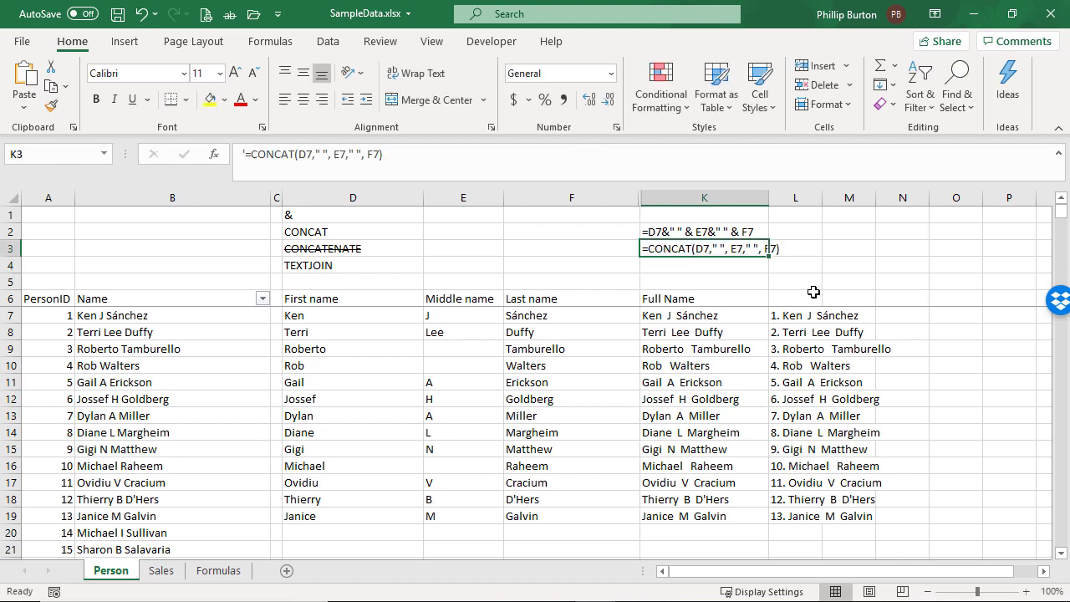
left_click(690, 266)
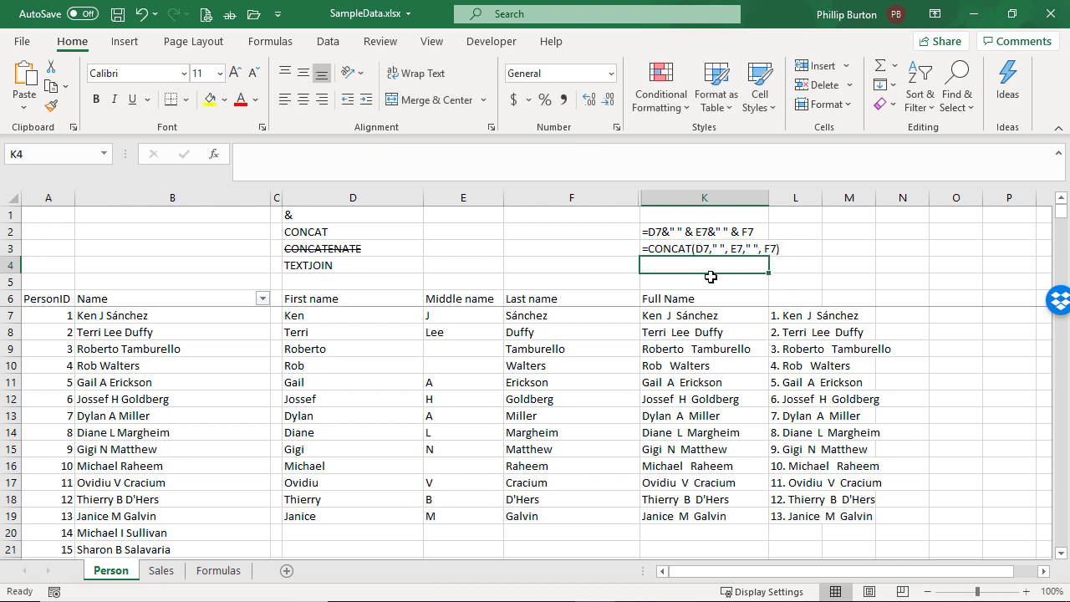
left_click(725, 232)
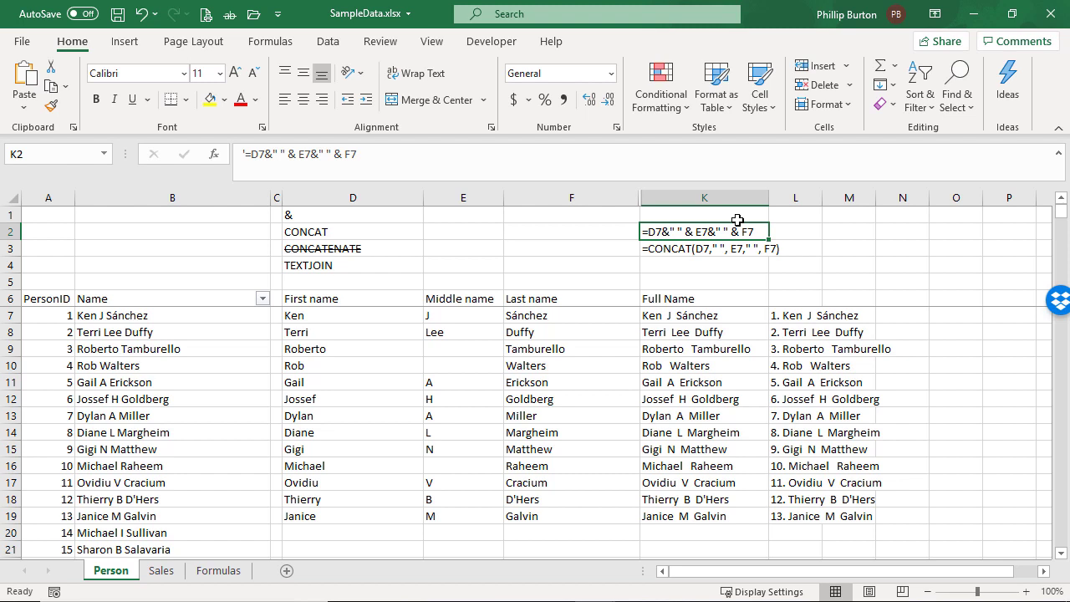
left_click(545, 264)
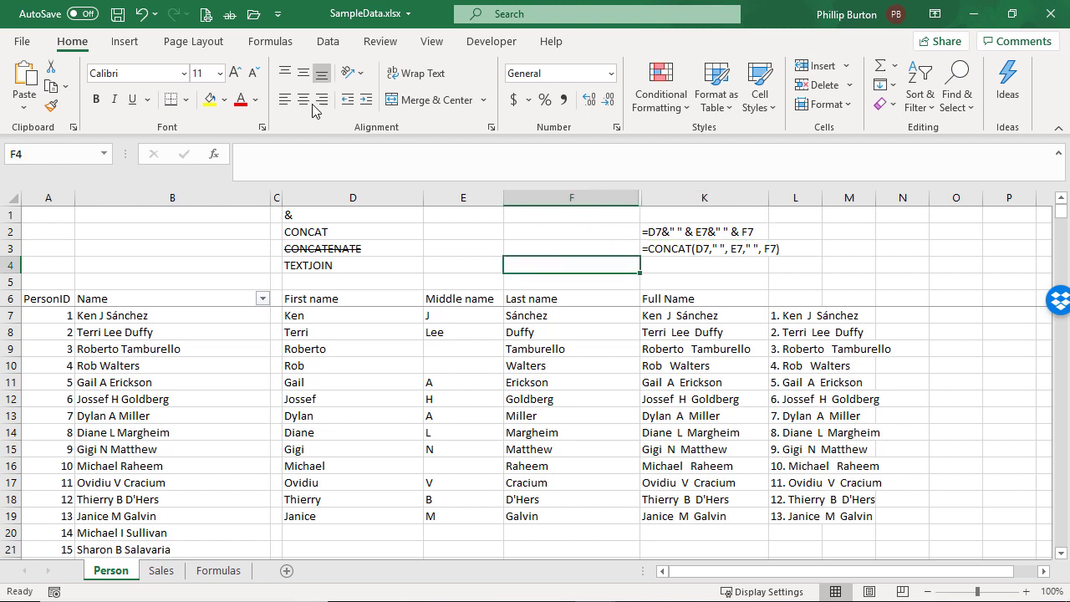
left_click(303, 152)
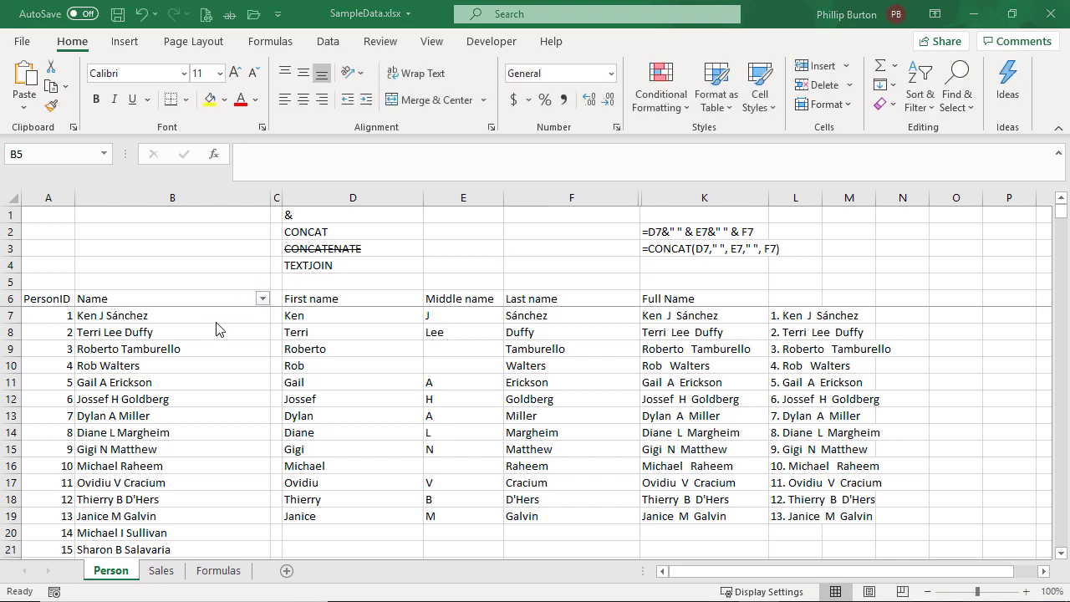
left_click(206, 284)
left_click_drag(198, 315, 194, 386)
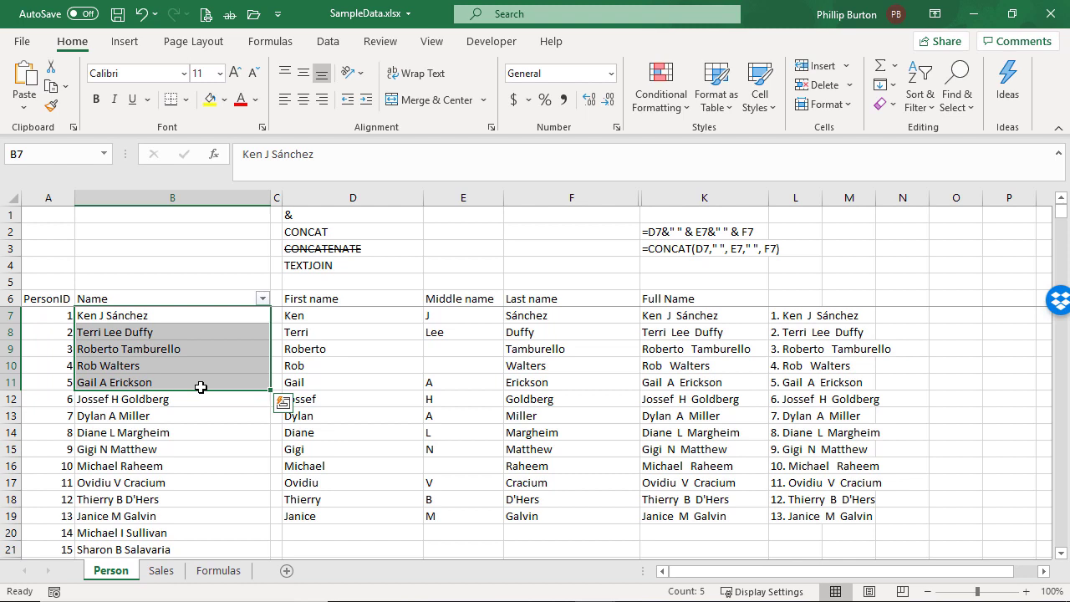
Enter in B5 the text "My best salespeople are:" followed by the first names of the five people in B7:B11
left_click(150, 274)
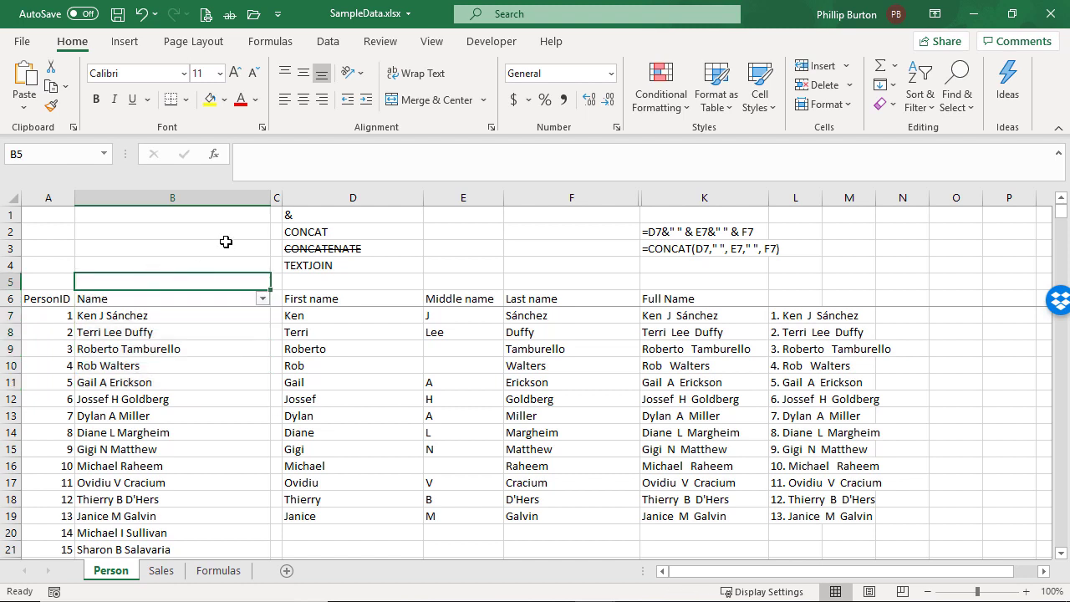
type("My best")
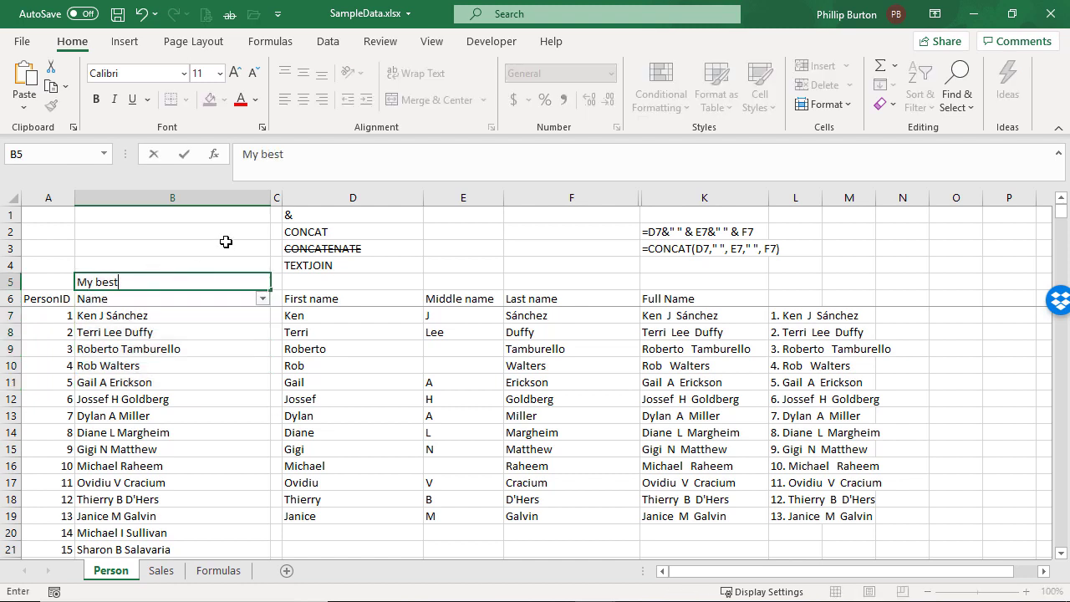
type(" salespeople ar")
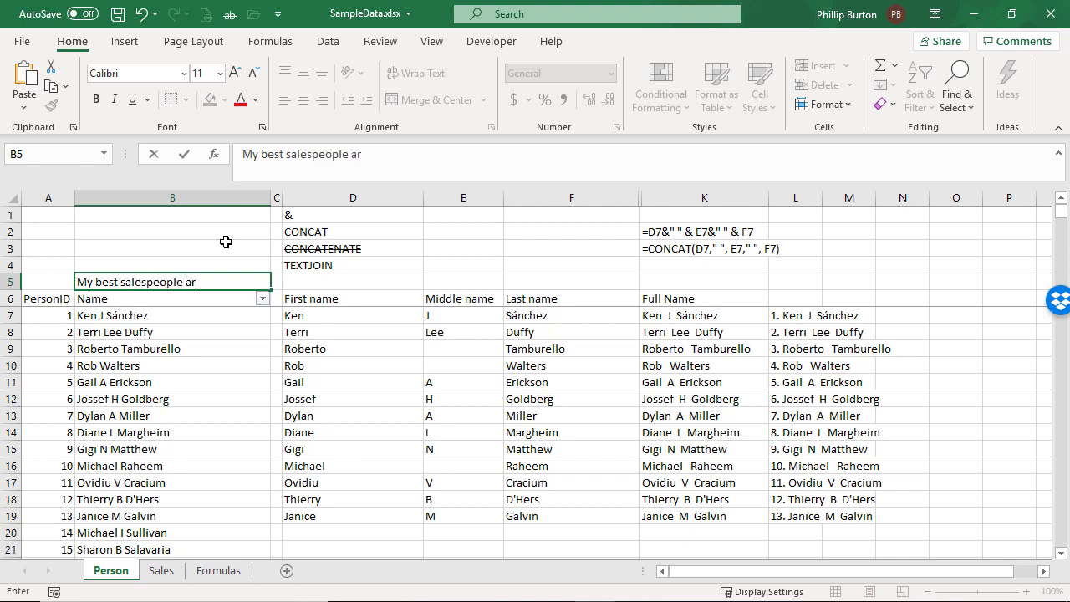
type("e: Ken Terri Robert Rob Ga")
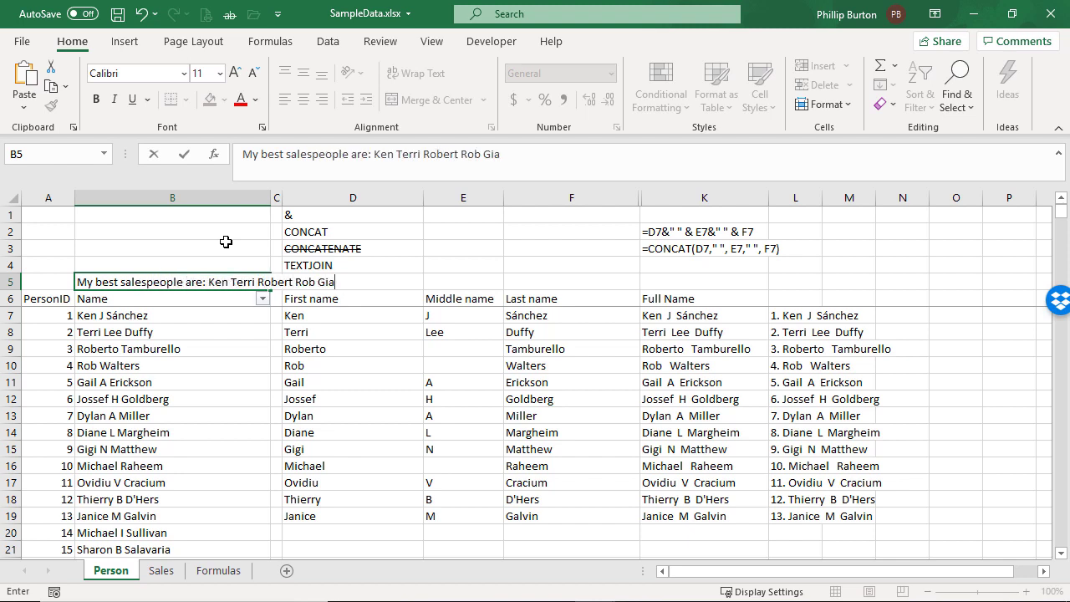
key("BackSpace")
key("BackSpace")
type("Gail")
Turn B5's text into the start of a formula, replacing the typed names to give ="My best salespeople are: " &
left_click(242, 154)
type("=\"")
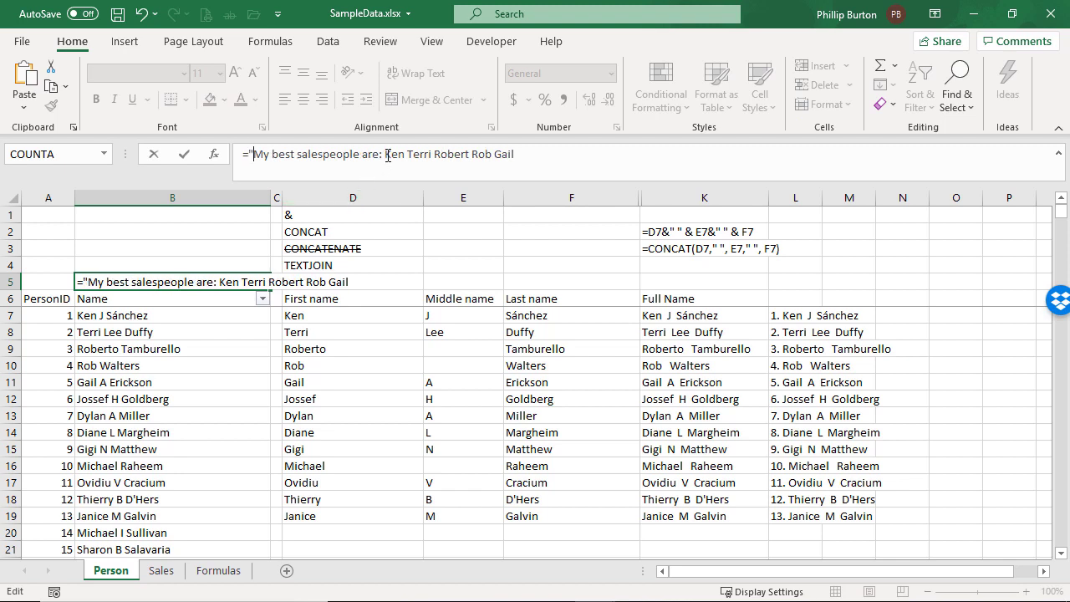
left_click_drag(387, 157, 584, 163)
type("\" &")
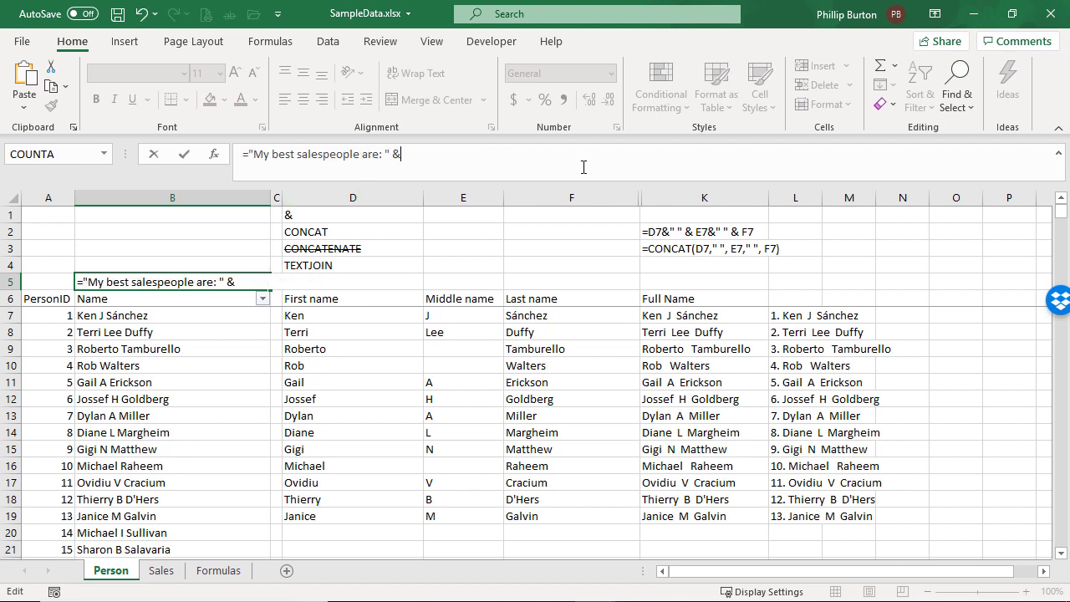
Complete B5's formula by joining the name cells with ampersands: B7 & B8 & B9 & B10& B11
left_click(169, 316)
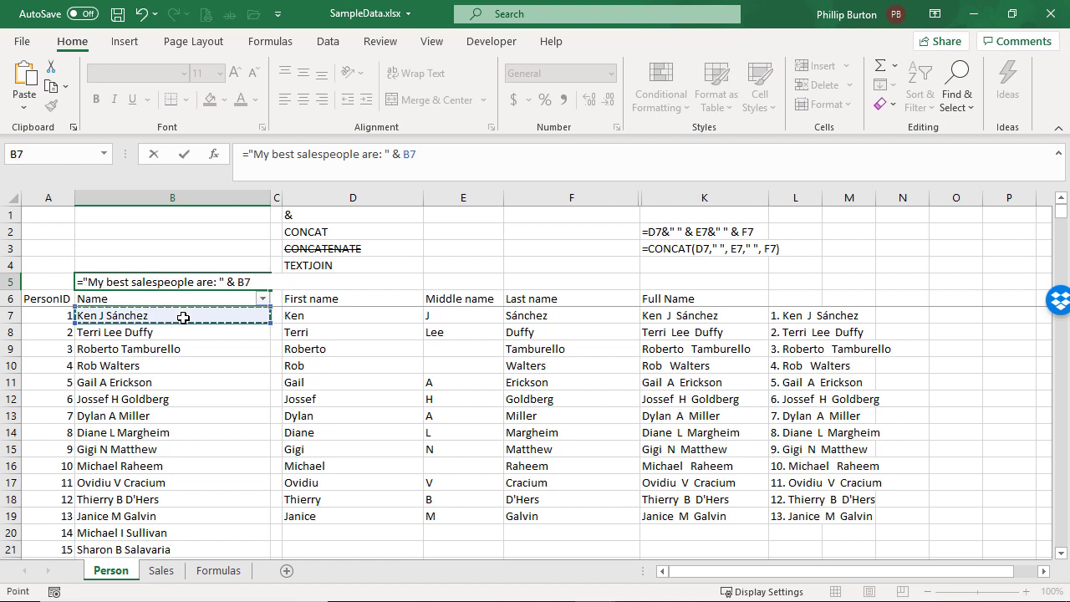
type("&")
left_click(178, 331)
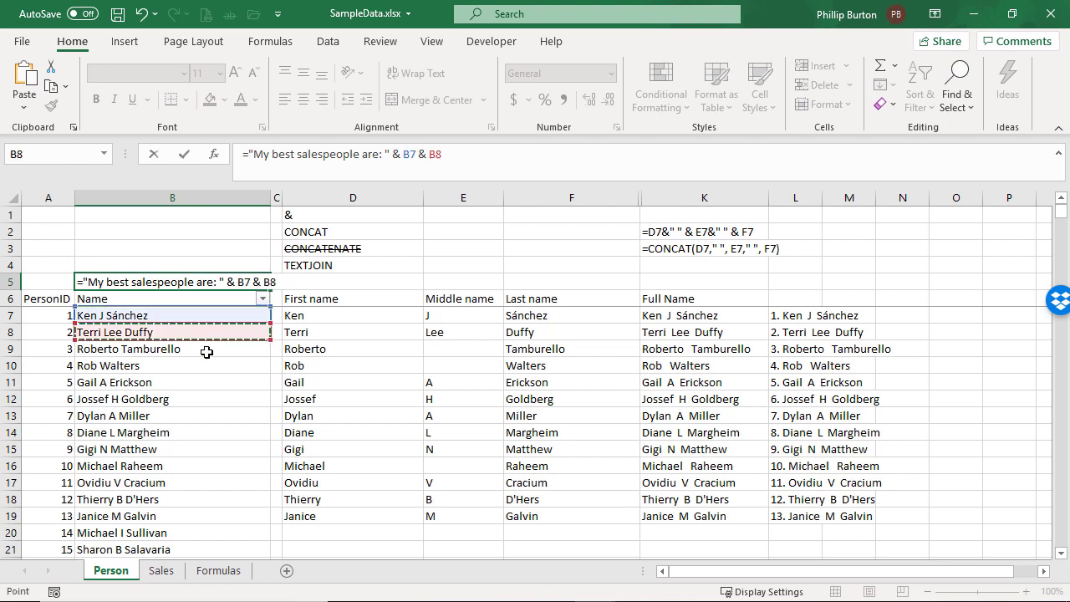
type("&")
left_click(211, 353)
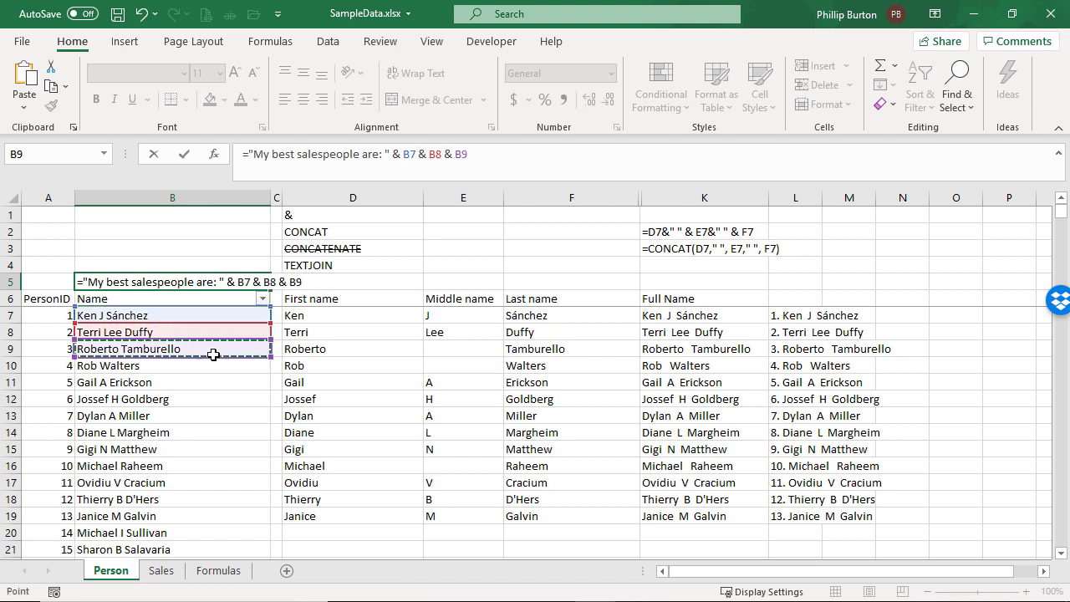
type("&")
left_click(191, 365)
type("& B10&")
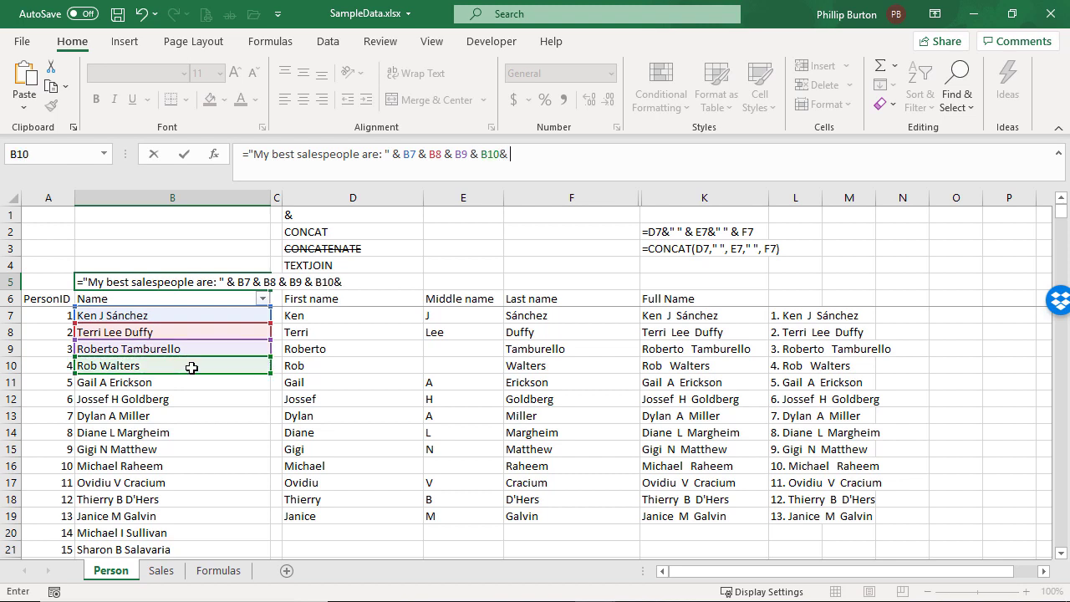
left_click(206, 383)
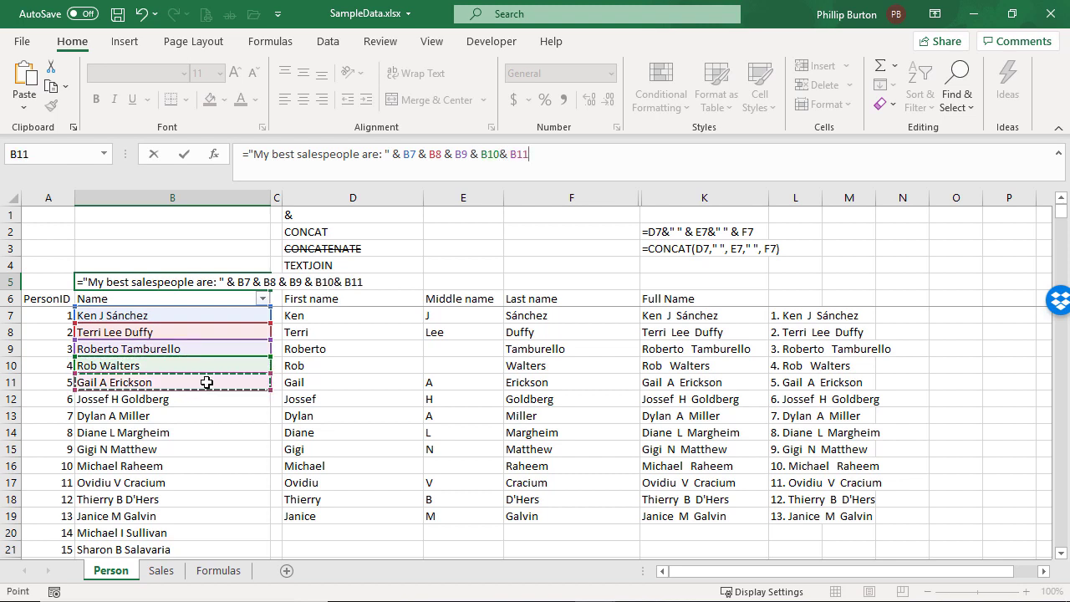
key("Return")
key("Up")
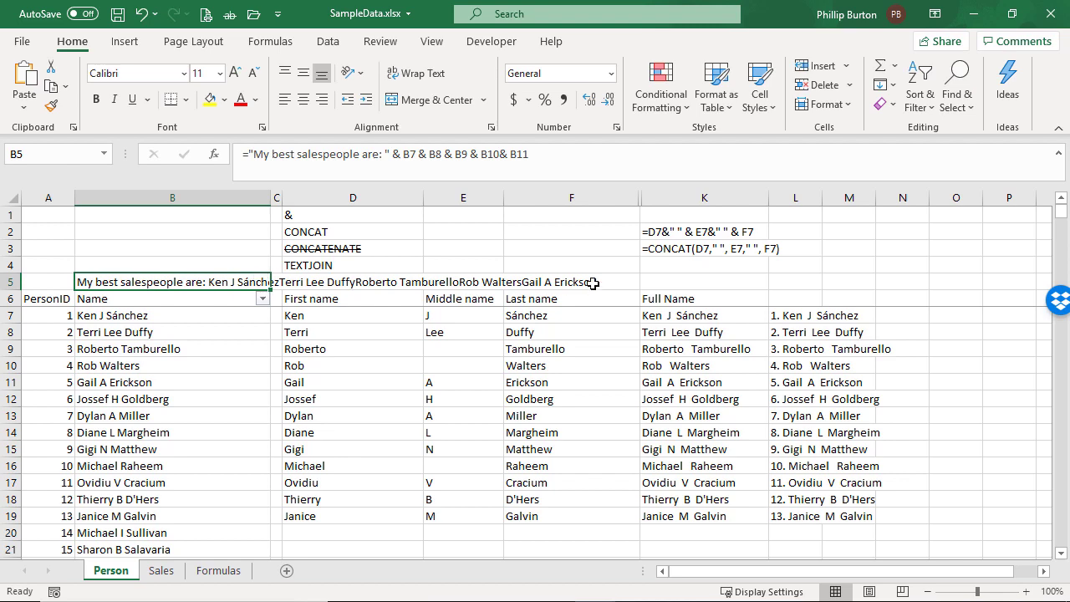
Append &"." to the end of B5's formula so the sentence finishes with a full stop
left_click(555, 158)
type("&\"")
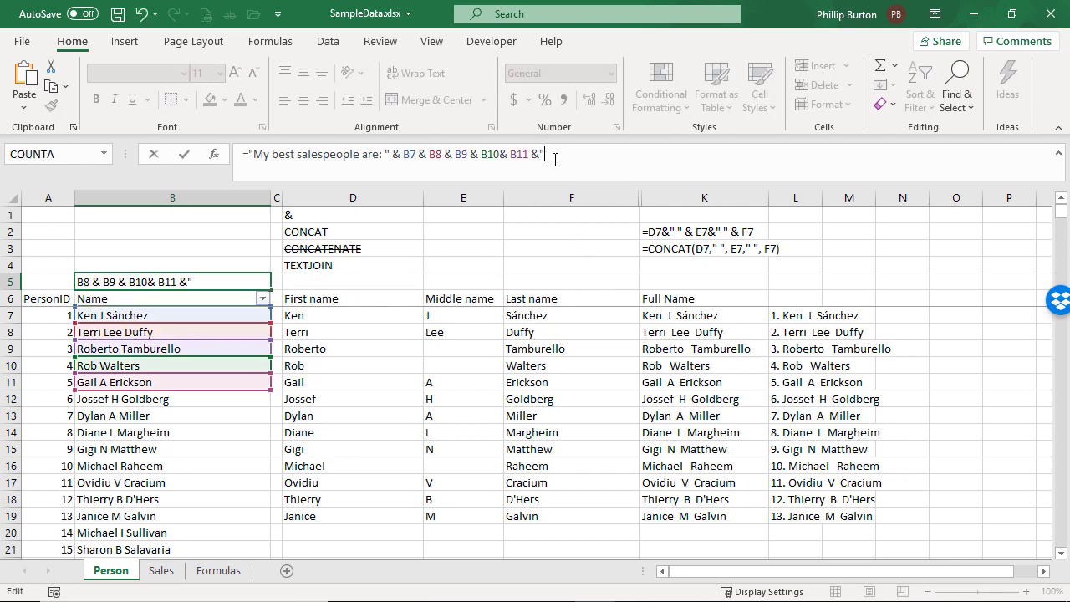
type(".\"")
key("Return")
key("Up")
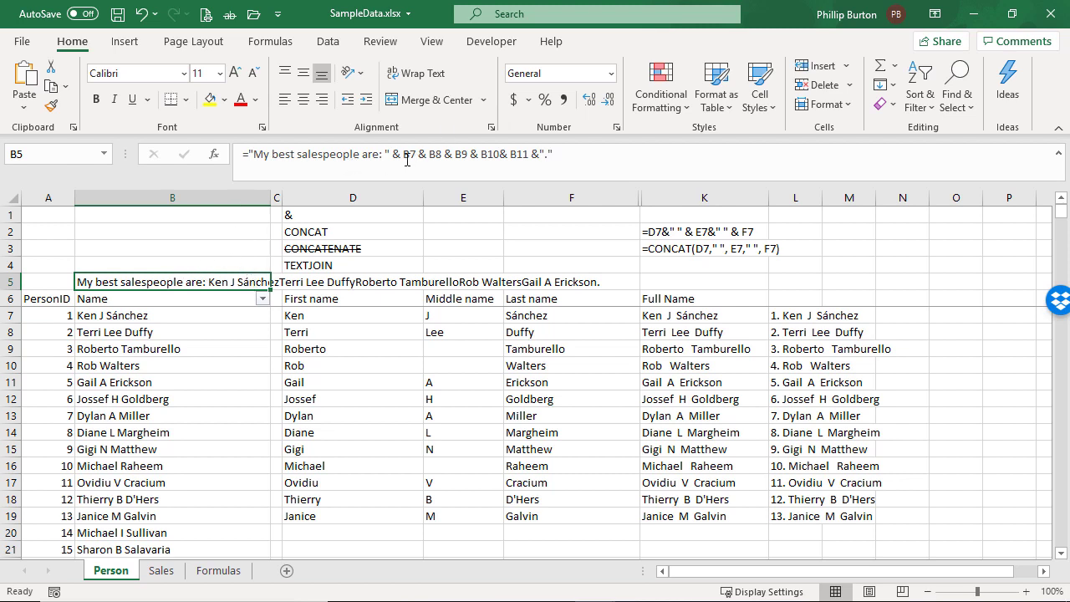
Replace the five individual cell references in B5's formula with CONCAT(B7:B11), keeping the opening text and the full stop
double_click(242, 282)
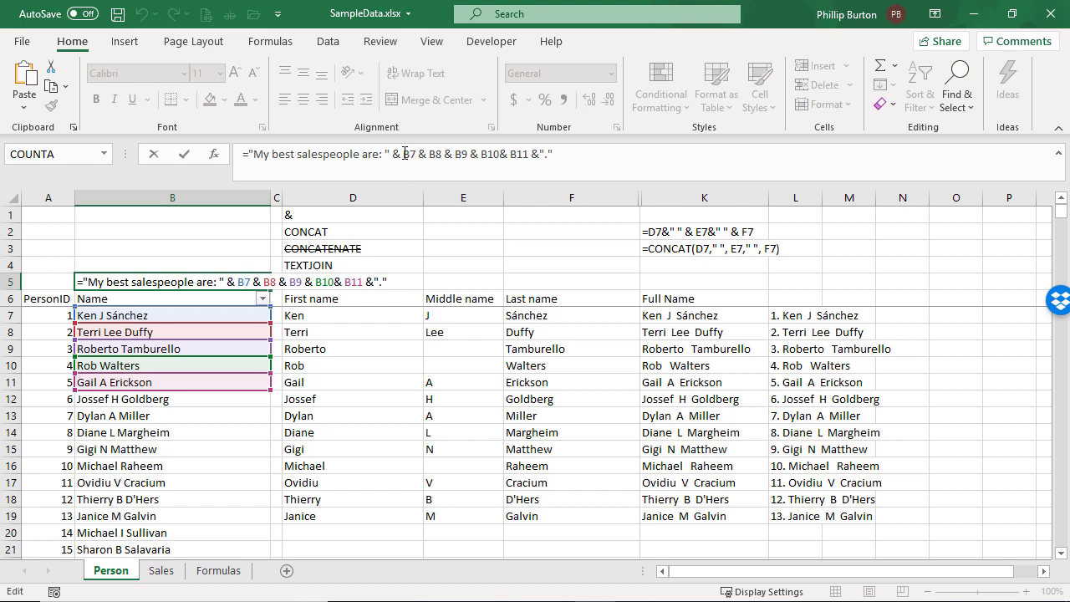
left_click_drag(403, 154, 530, 153)
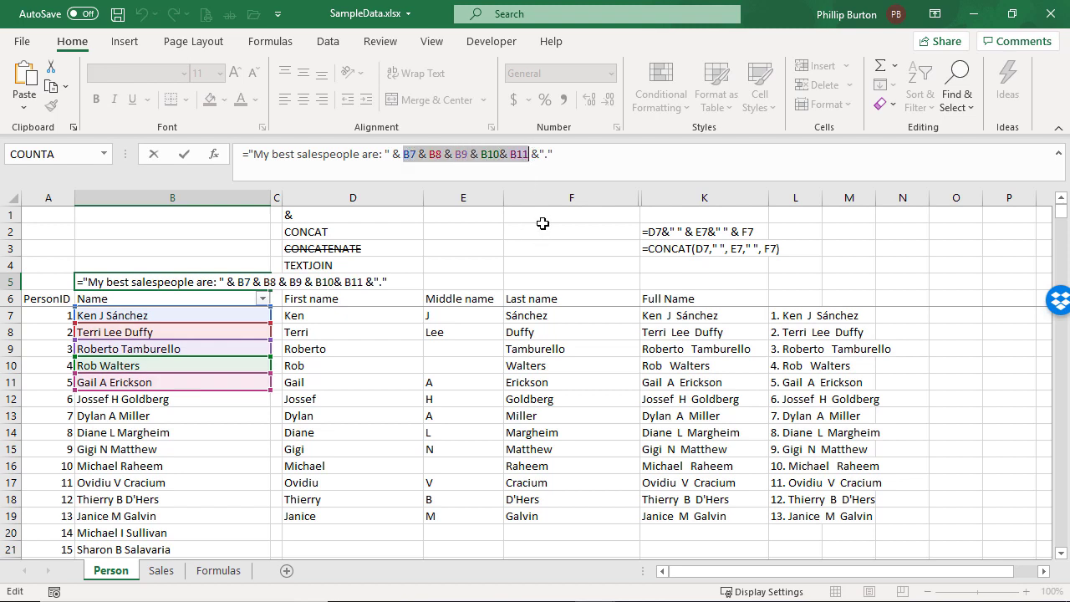
type("concat(")
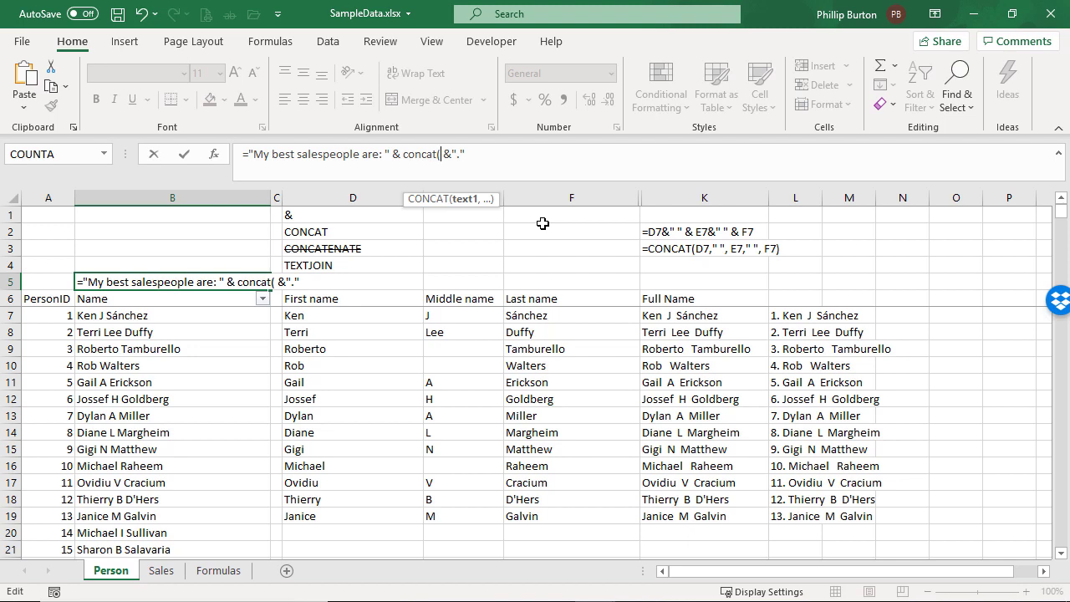
left_click(168, 315)
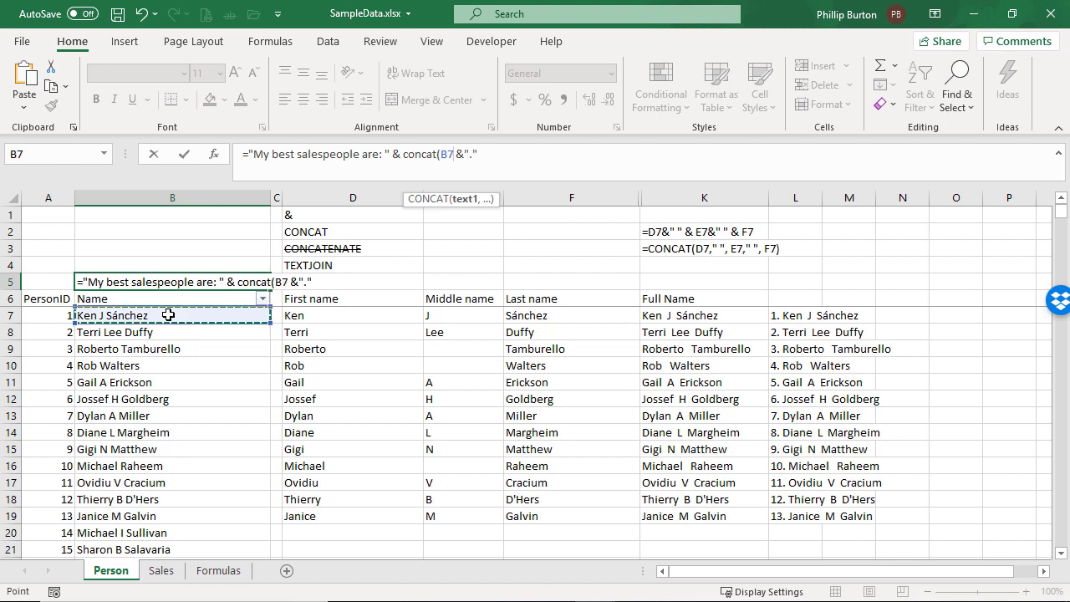
left_click_drag(168, 314, 277, 395)
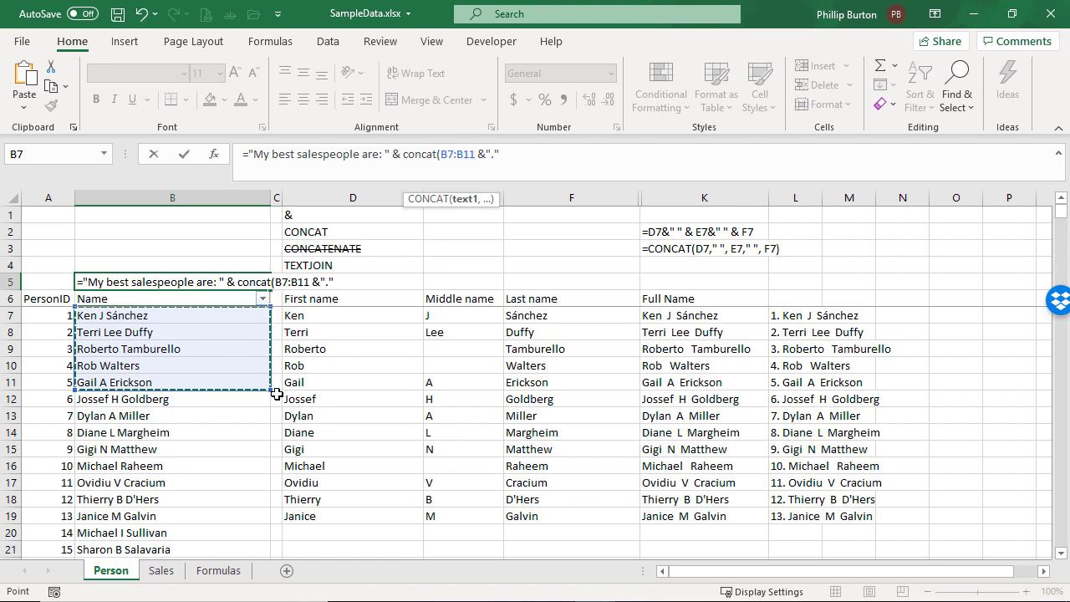
left_click_drag(159, 316, 156, 382)
type(")")
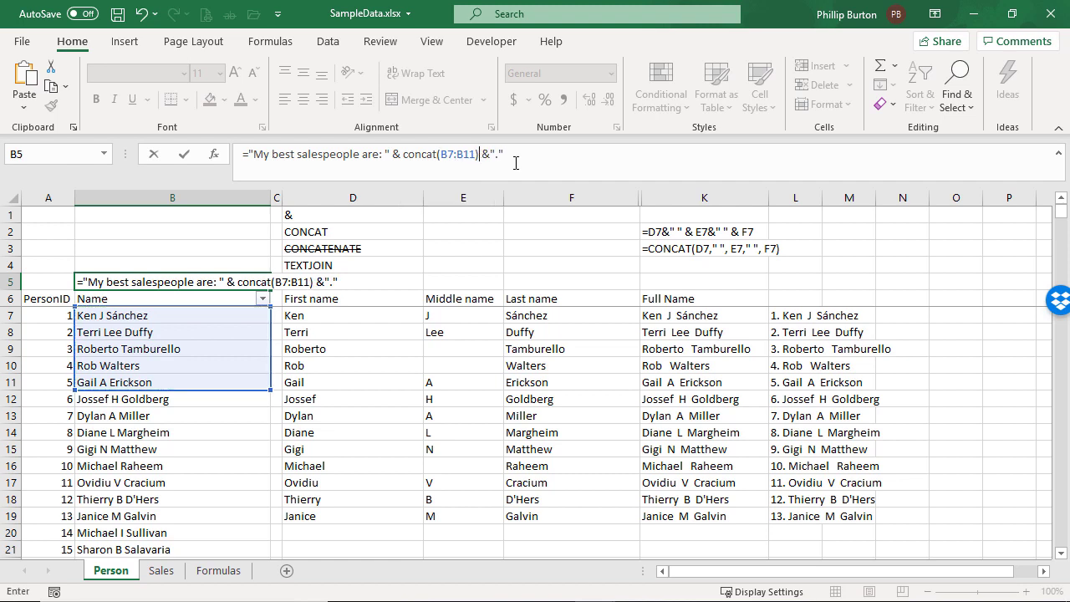
type(" &\".\"")
key("Return")
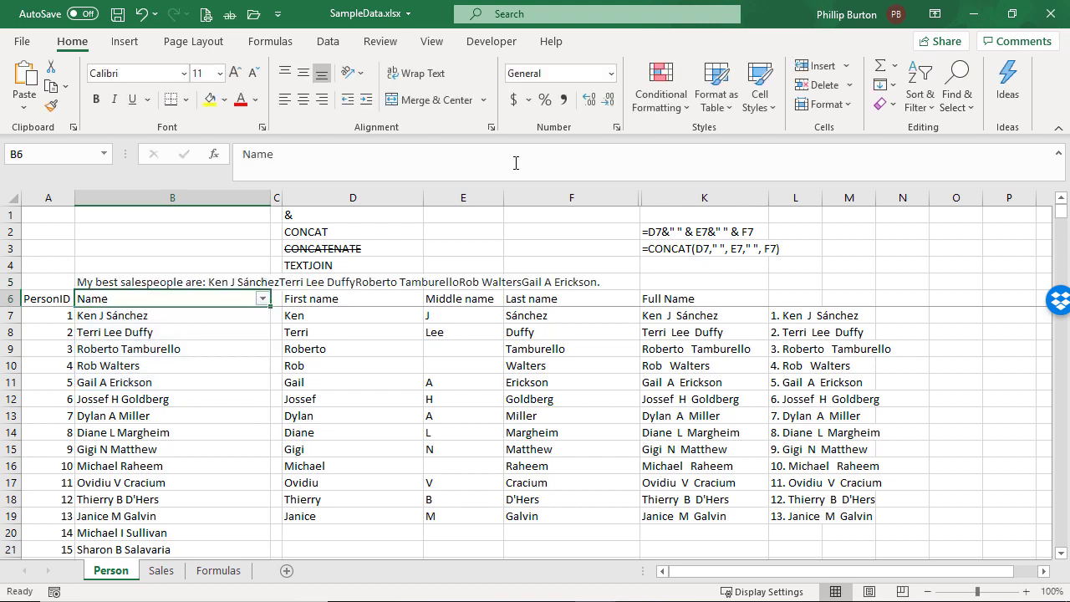
key("Up")
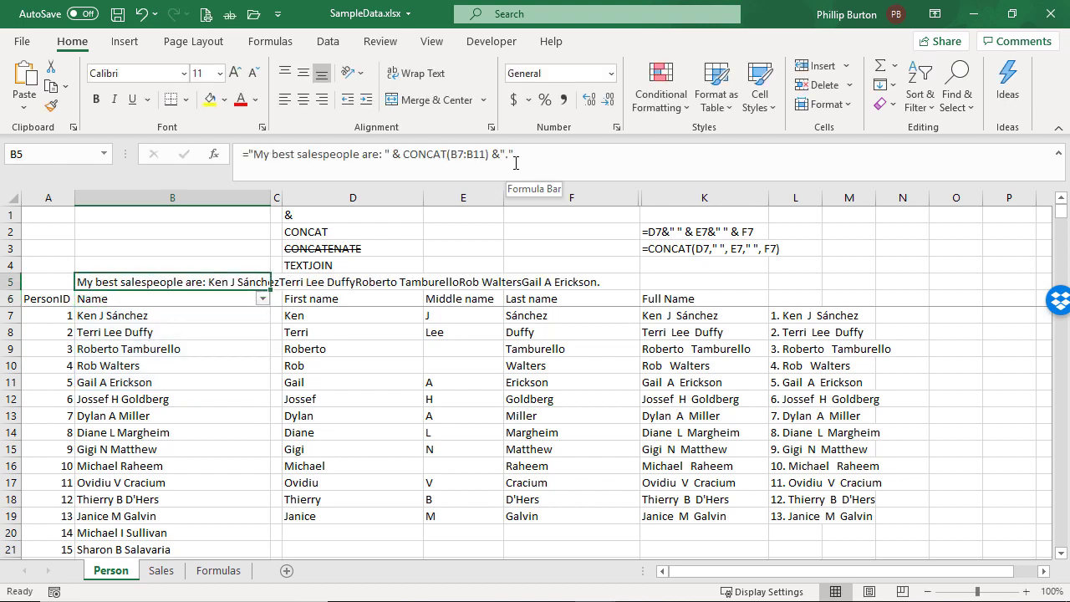
Try extending the CONCAT range in B5's formula to B7:B16
left_click(481, 154)
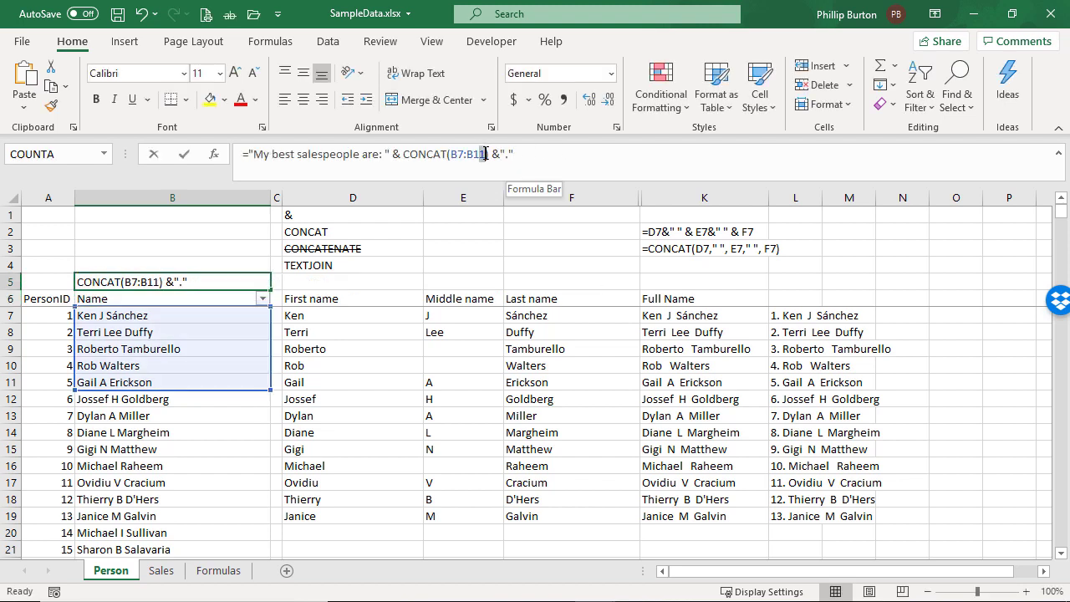
key("BackSpace")
type("6")
key("Return")
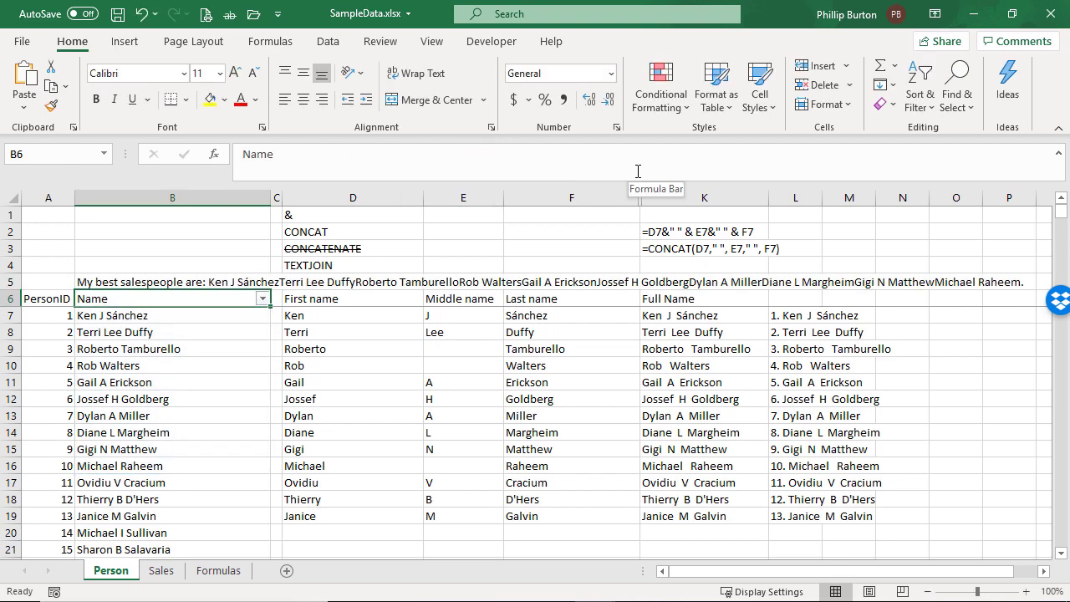
Try extending the CONCAT range in B5's formula to B7:B21
key("Up")
left_click_drag(474, 156, 486, 155)
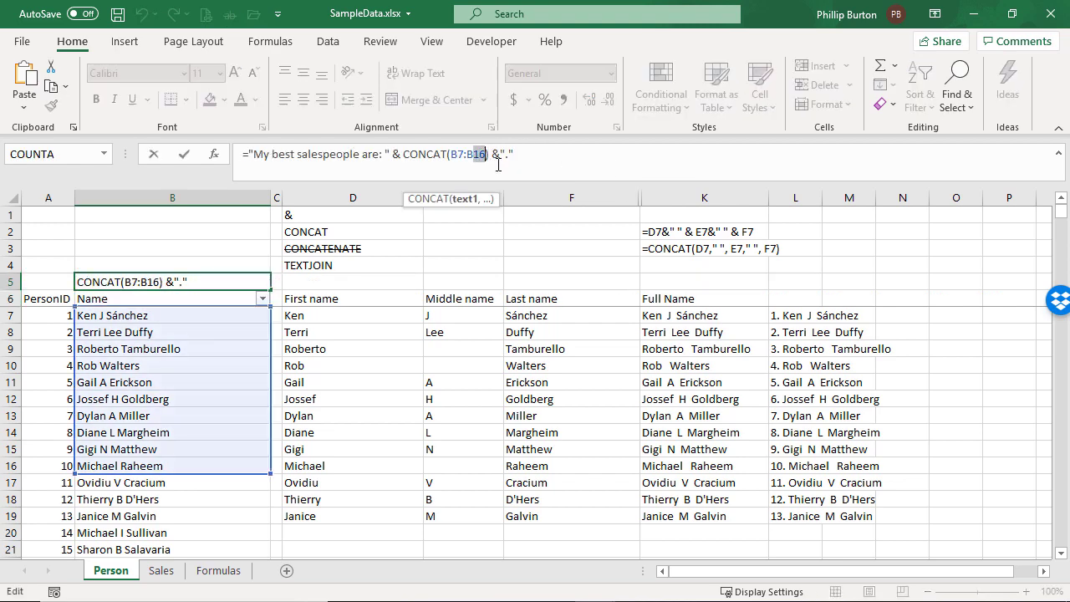
type("21")
key("Return")
key("Up")
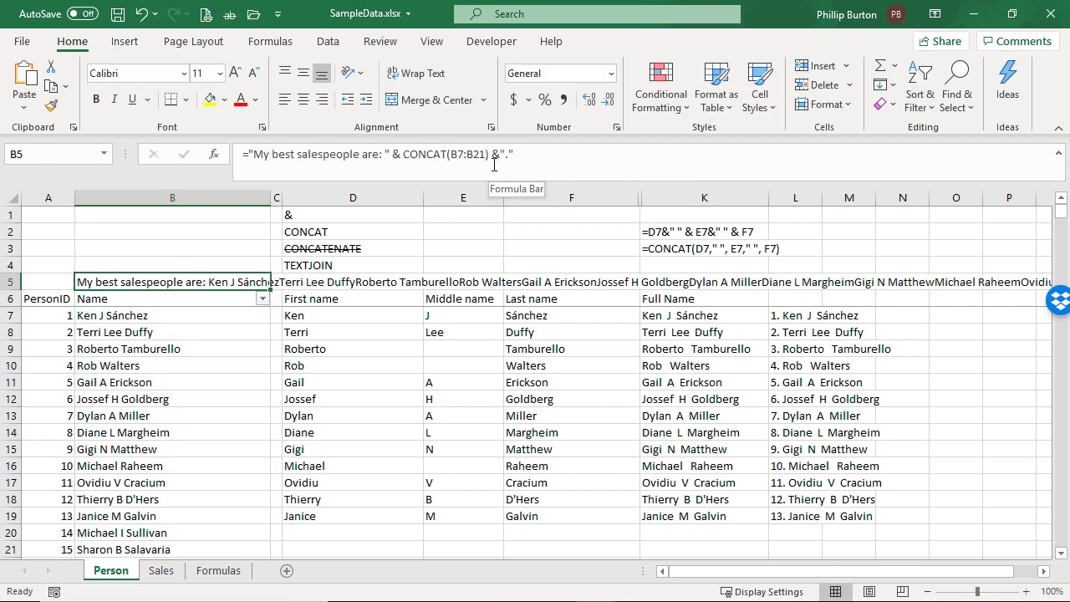
Set the CONCAT range in B5's formula back to B7:B11
left_click_drag(474, 156, 487, 156)
type("11")
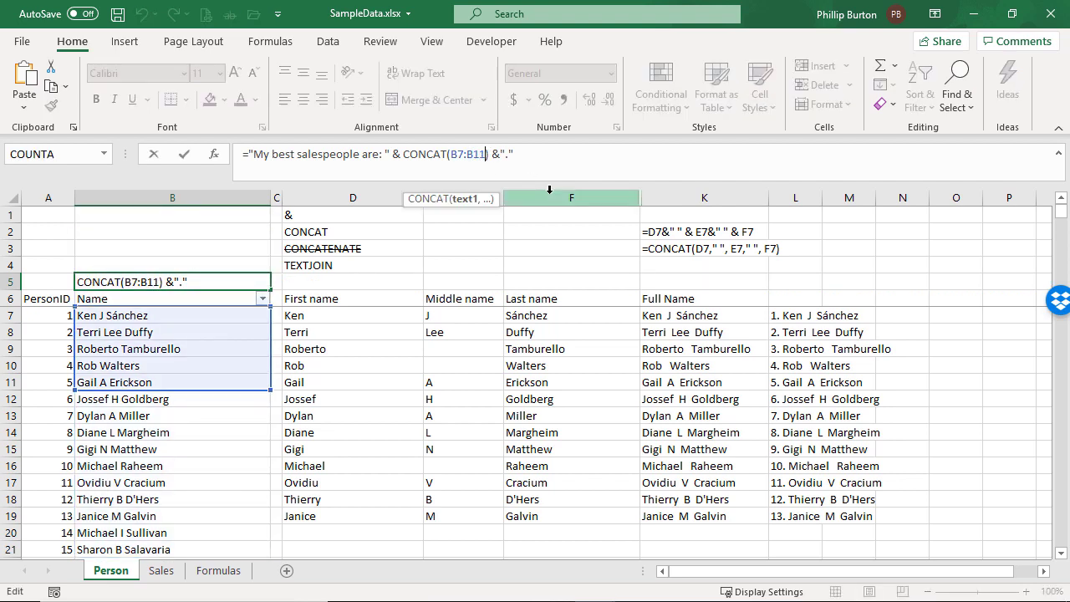
key("Return")
key("Up")
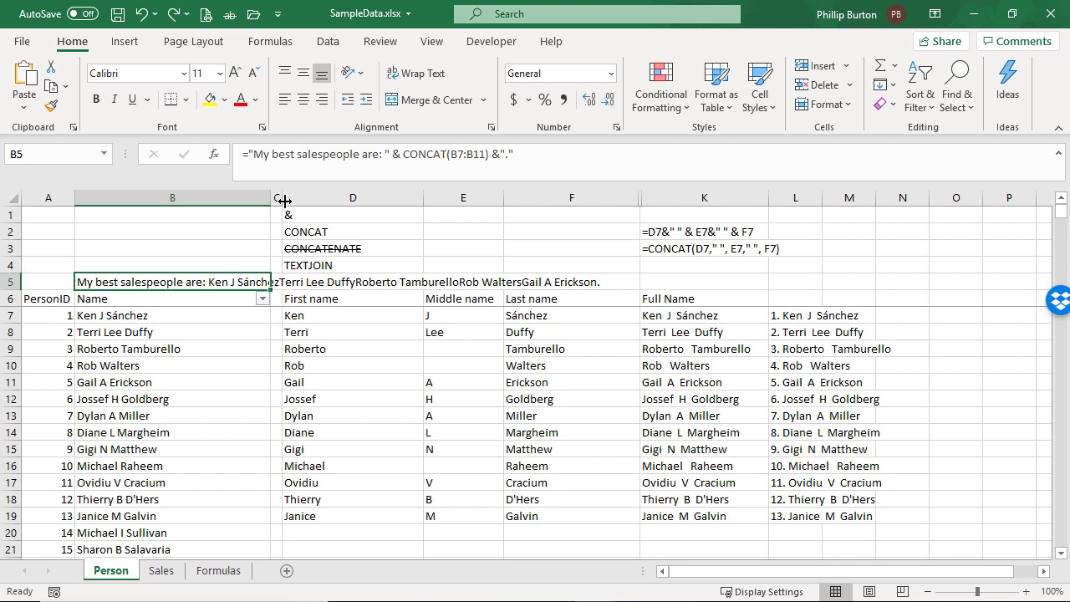
Widen column C and enter a single space in C7
left_click_drag(282, 199, 317, 202)
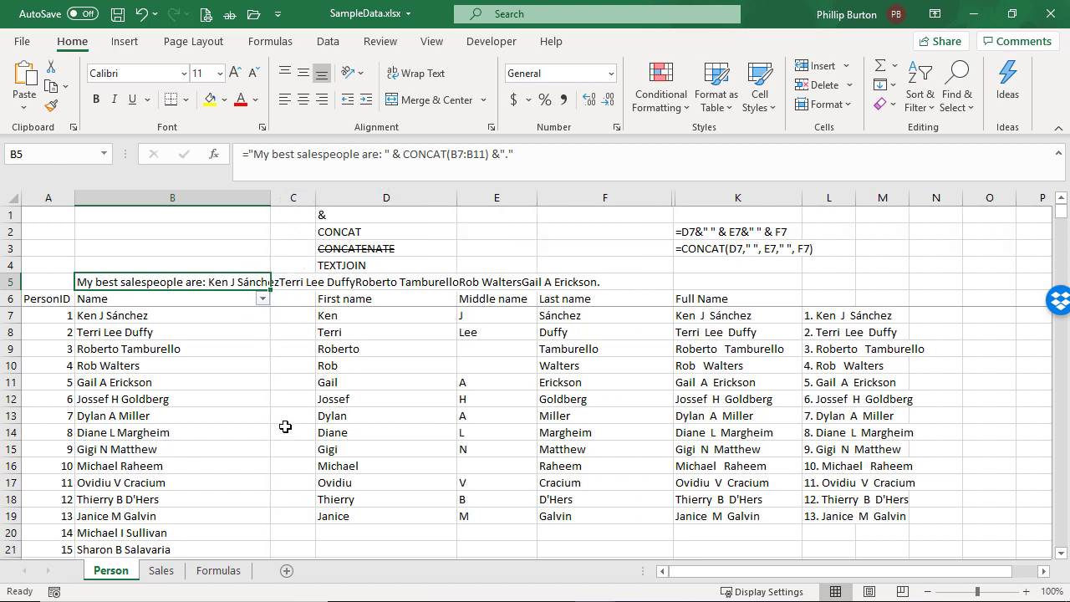
left_click(293, 315)
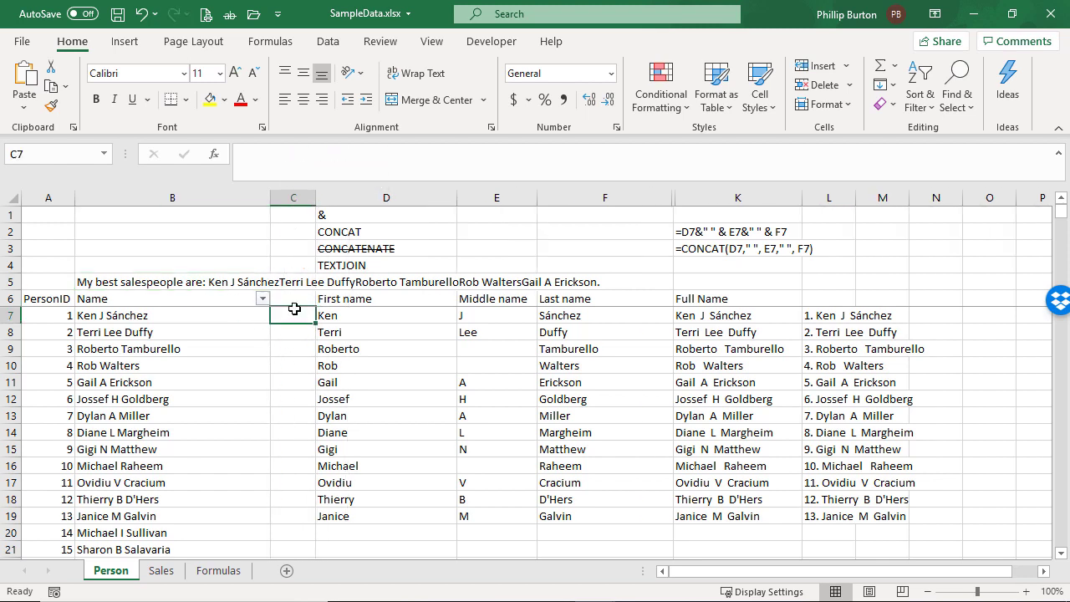
left_click(264, 157)
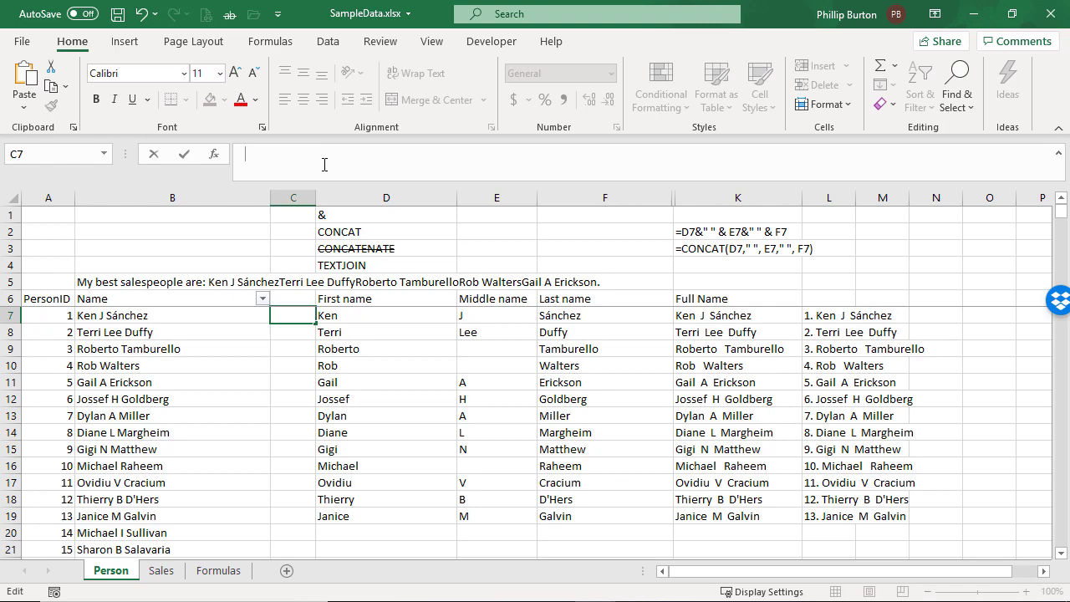
key("Return")
Enter =LEN(C7) in C6 to check the number of characters in C7
key("Up")
key("Up")
type("=len(")
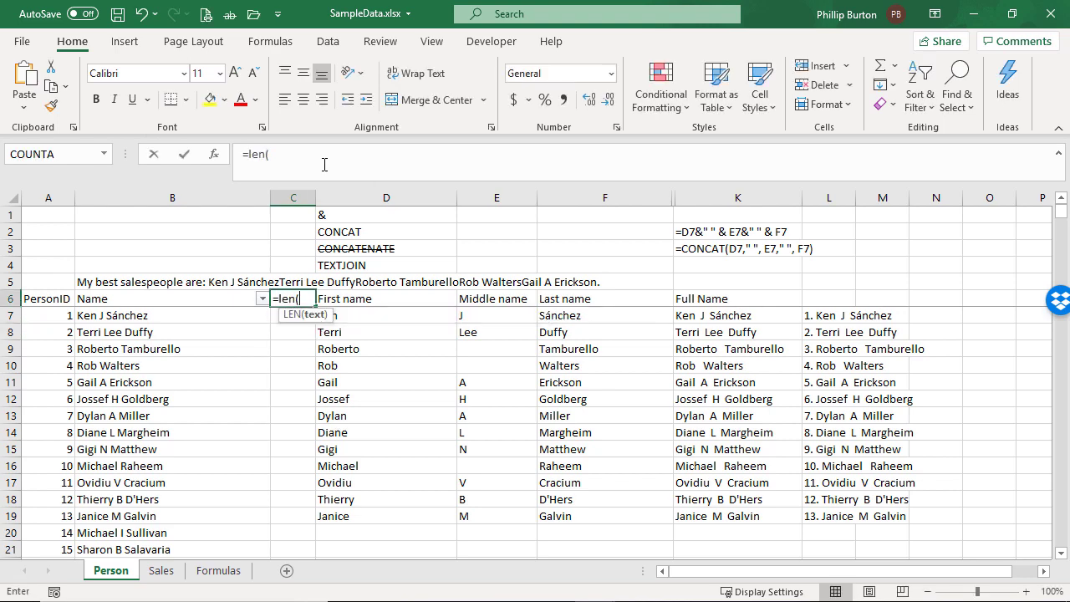
key("Down")
key("Return")
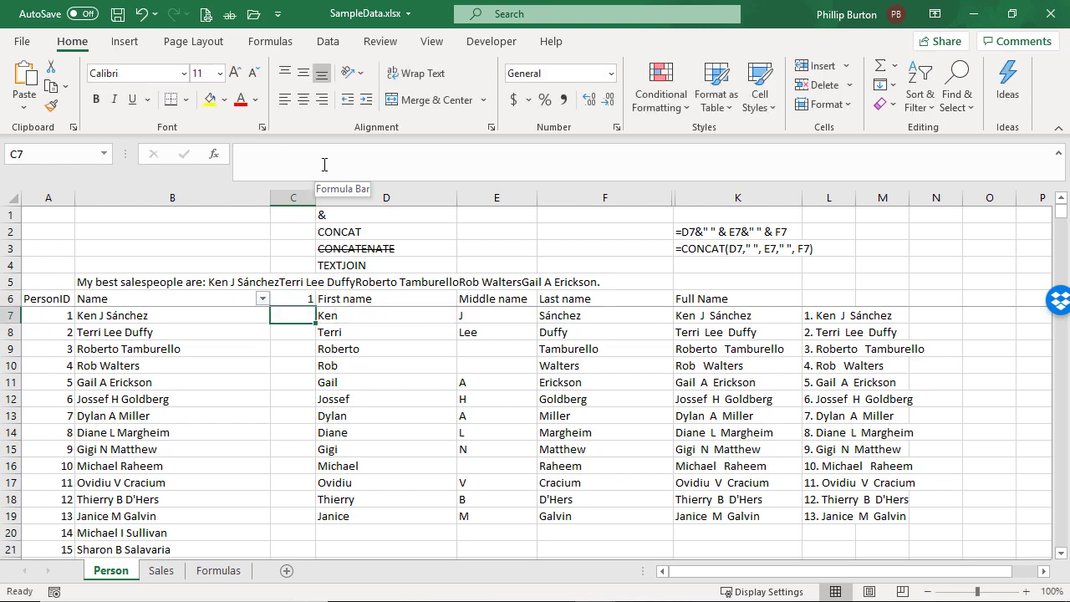
Clear the length check from C6 and fill in the separators ", and " in C10 and "." in C11
key("Up")
key("Delete")
key("Down")
key("Down")
key("Down")
key("Down")
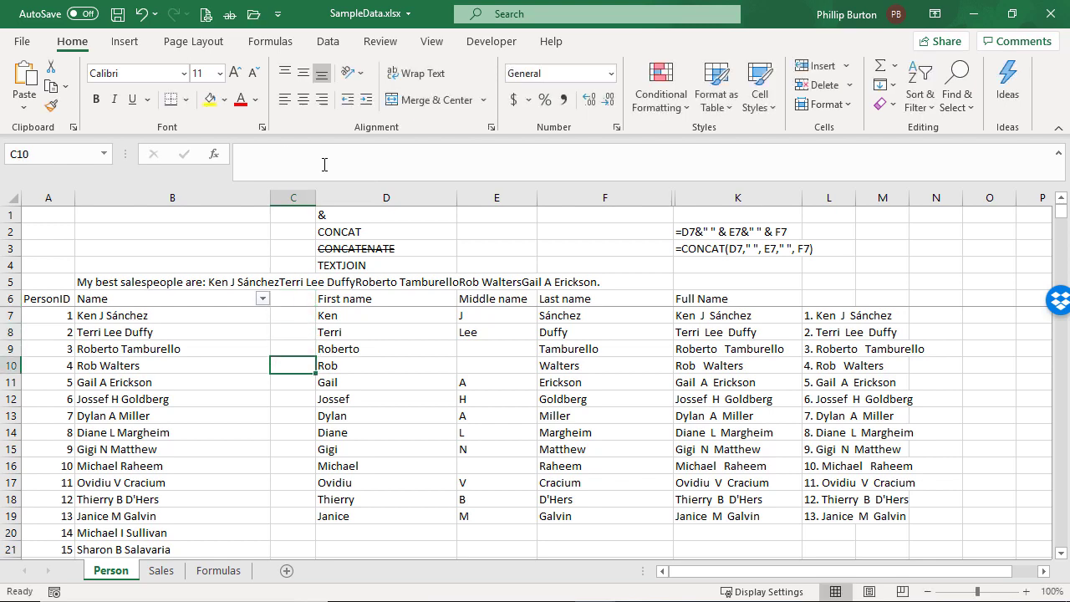
type(", and")
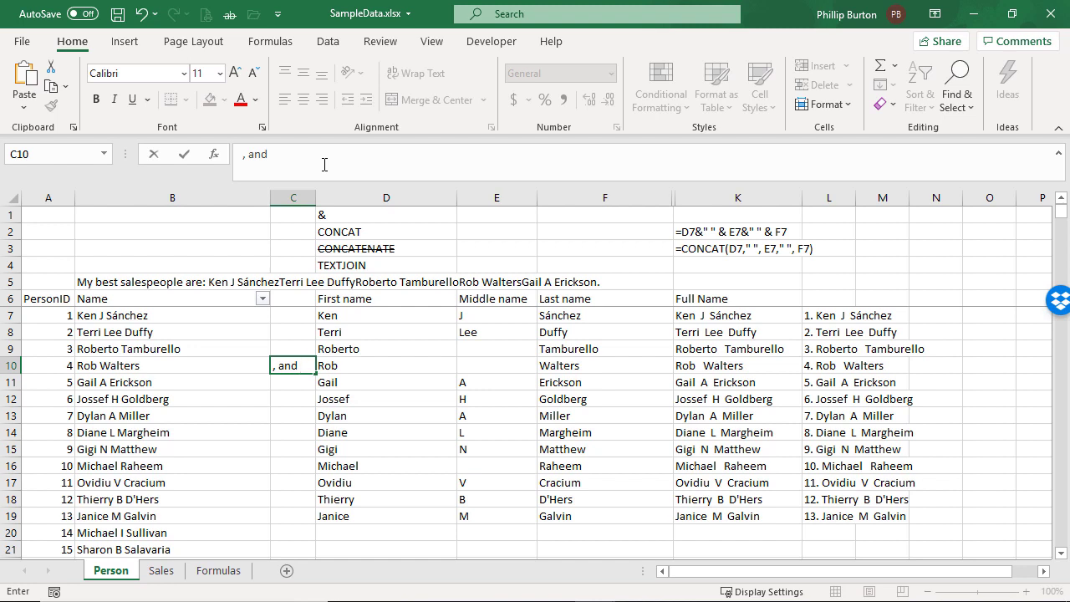
key("Return")
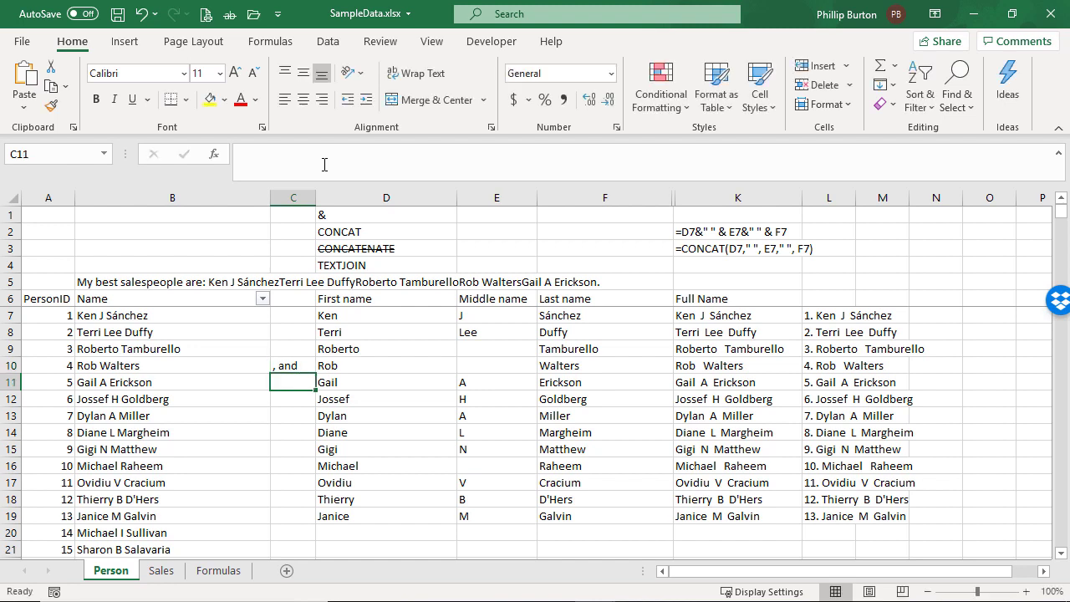
type(".")
key("ctrl+Return")
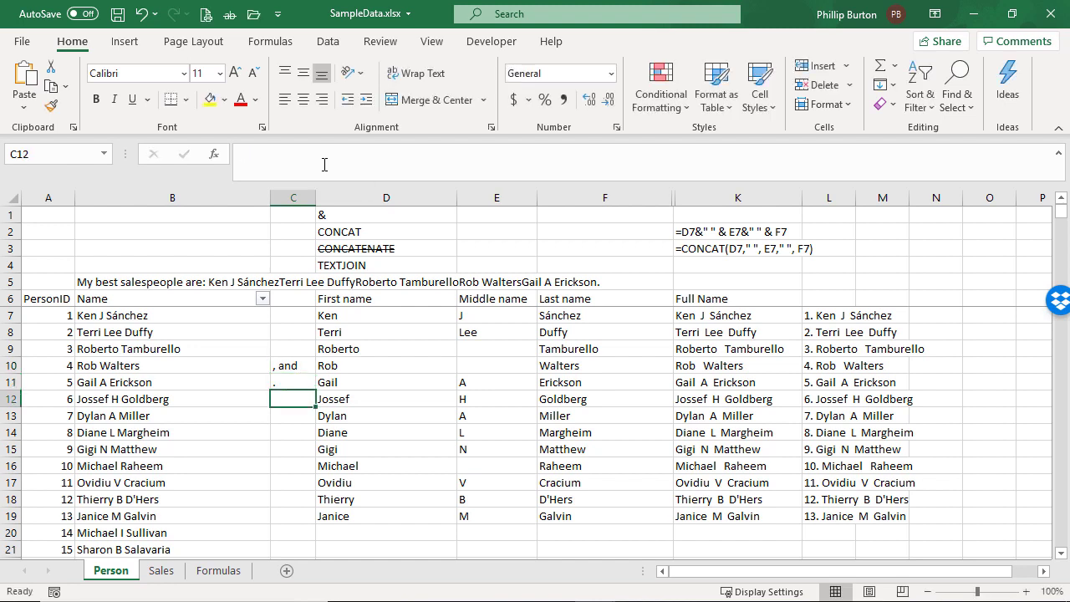
Remove the &"." ending from B5's formula and extend its CONCAT range to B7:C11
left_click(182, 284)
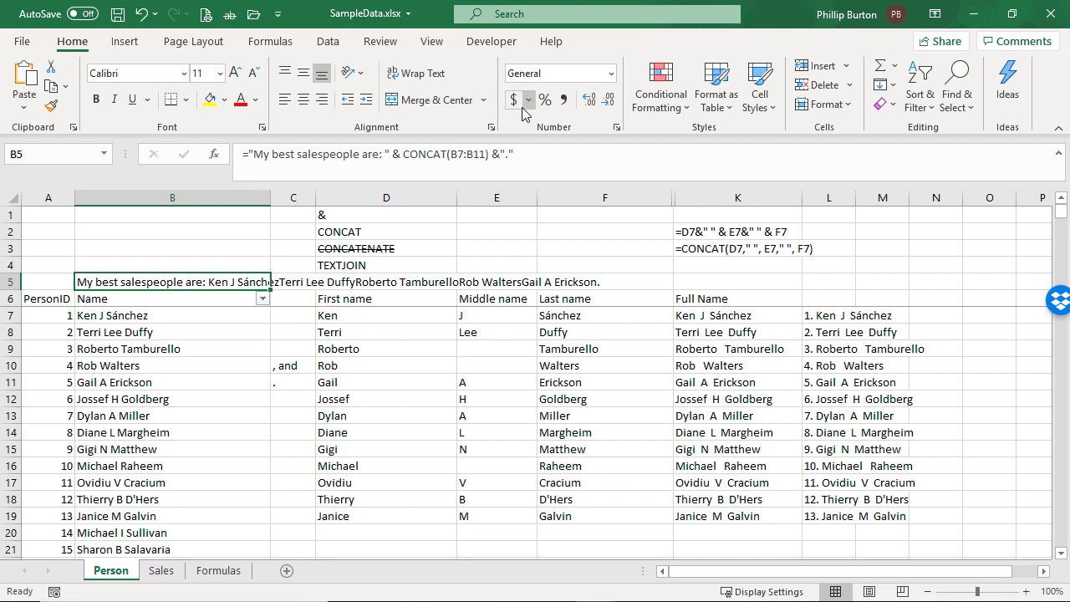
left_click_drag(489, 153, 573, 153)
key("Delete")
left_click(468, 154)
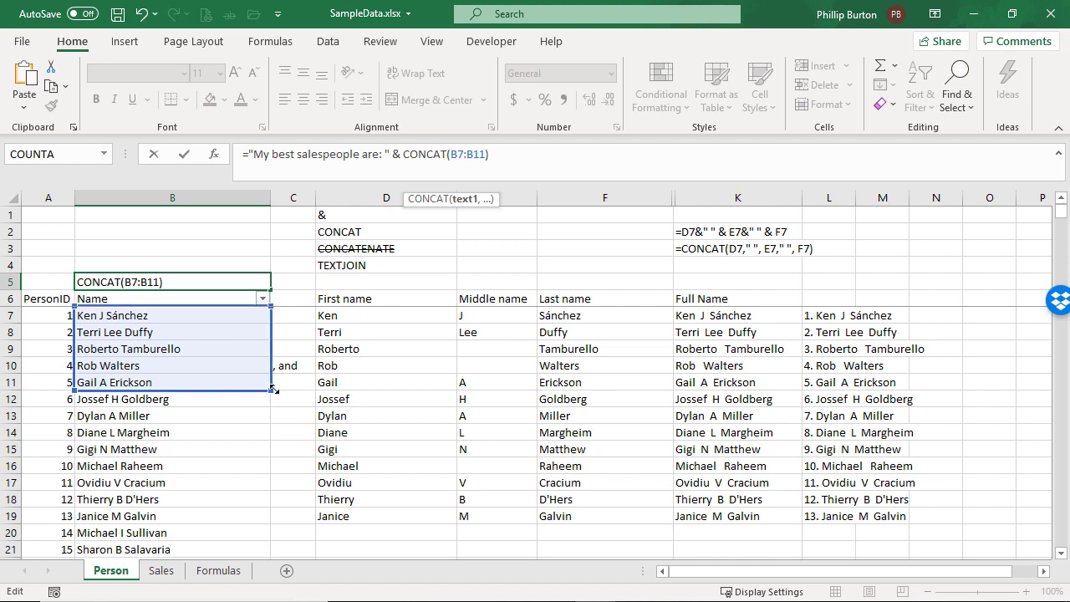
left_click_drag(273, 389, 294, 387)
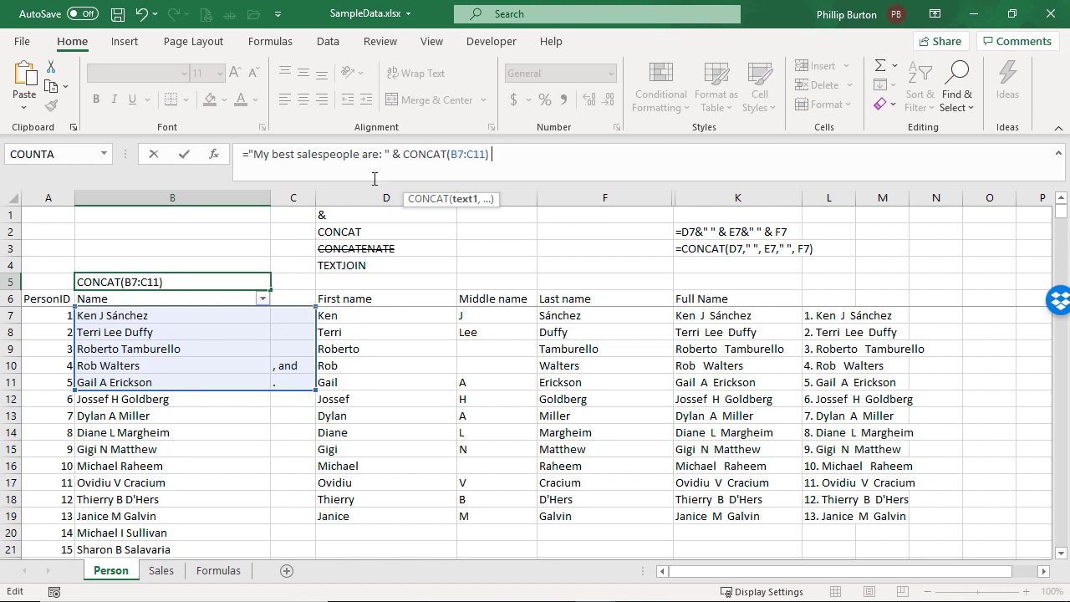
left_click(402, 154)
left_click(488, 155, "shift")
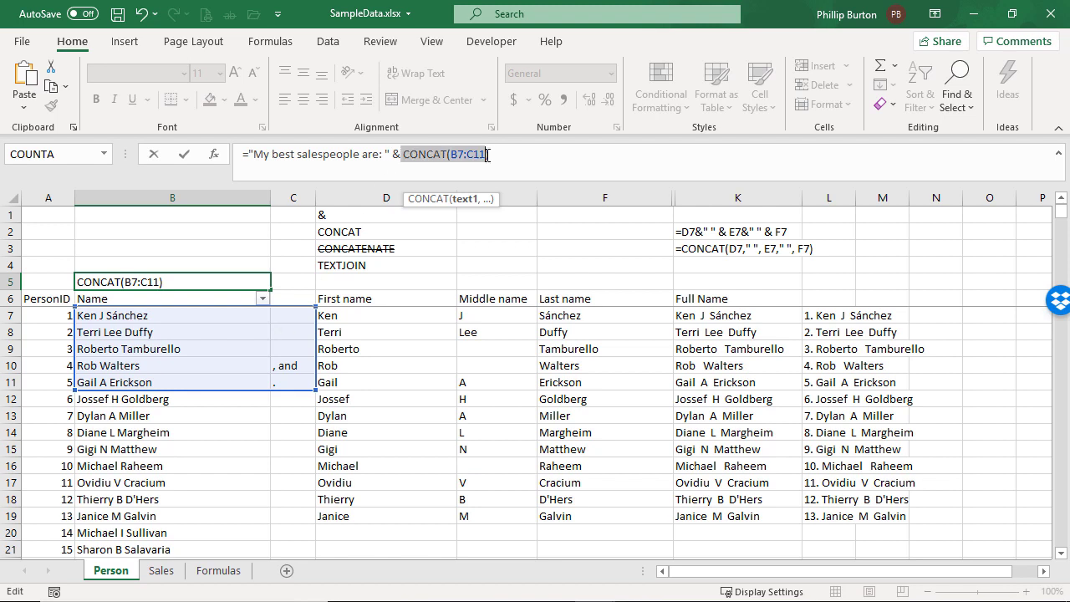
mouse_move(491, 158)
left_mouse_down()
mouse_move(453, 158)
mouse_move(491, 158)
left_mouse_up()
left_click(453, 158)
left_click(490, 158)
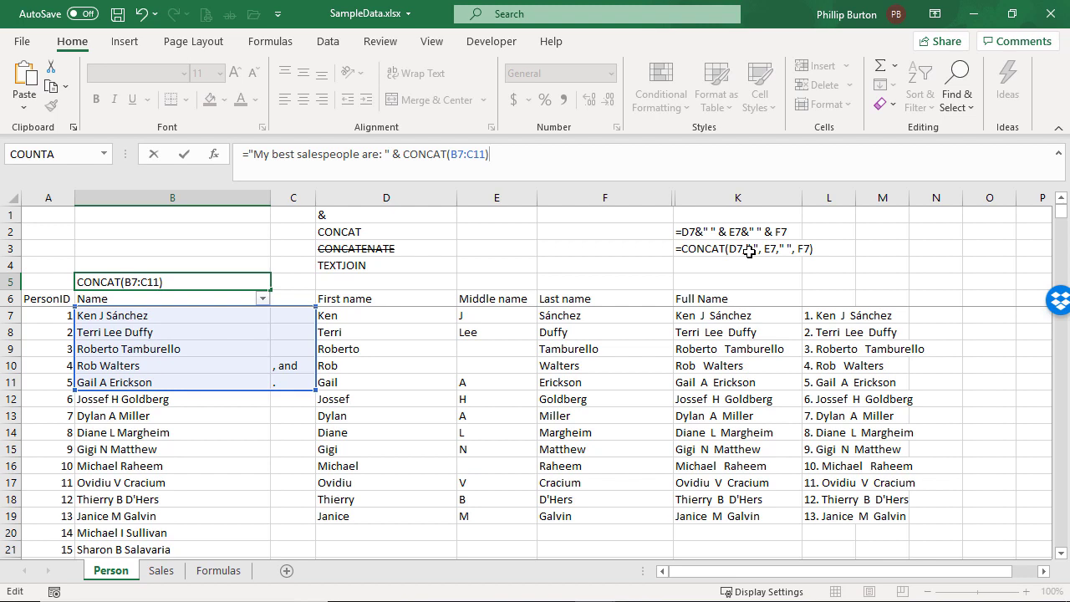
key("Return")
key("Up")
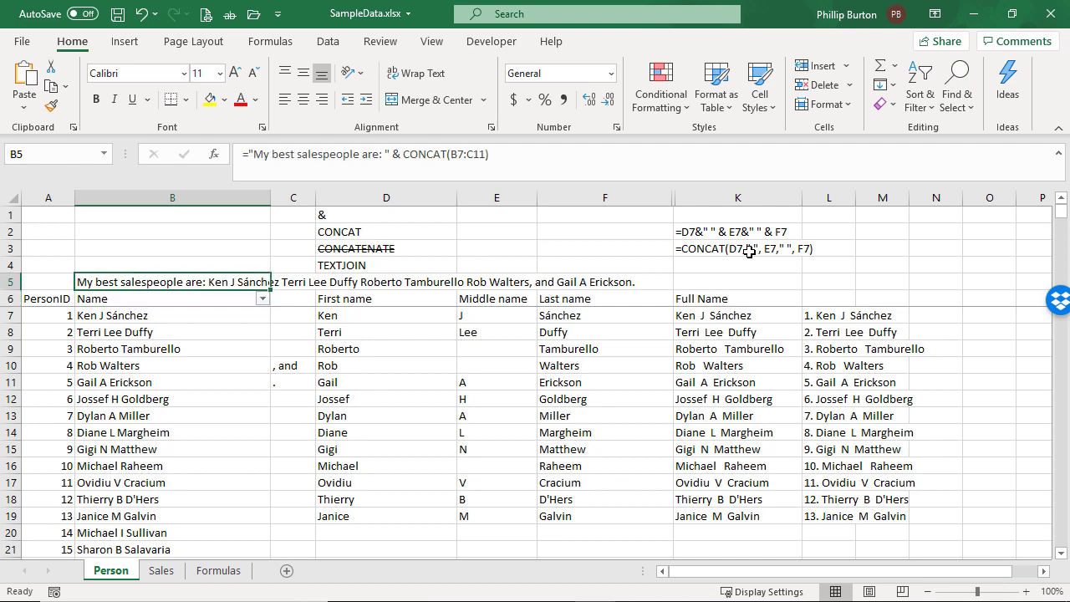
key("BackSpace")
type("1")
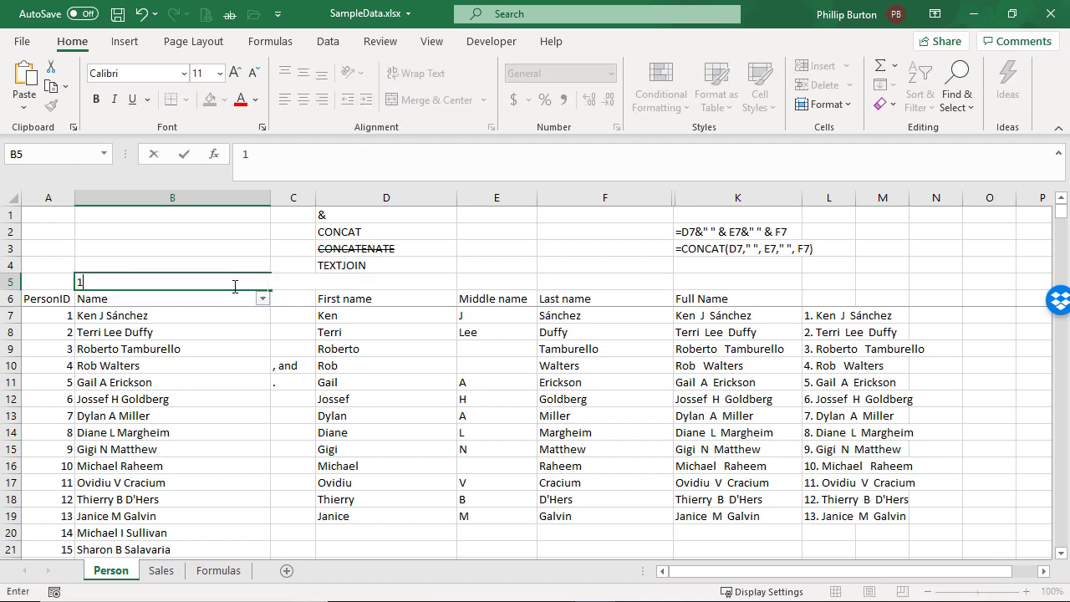
key("Escape")
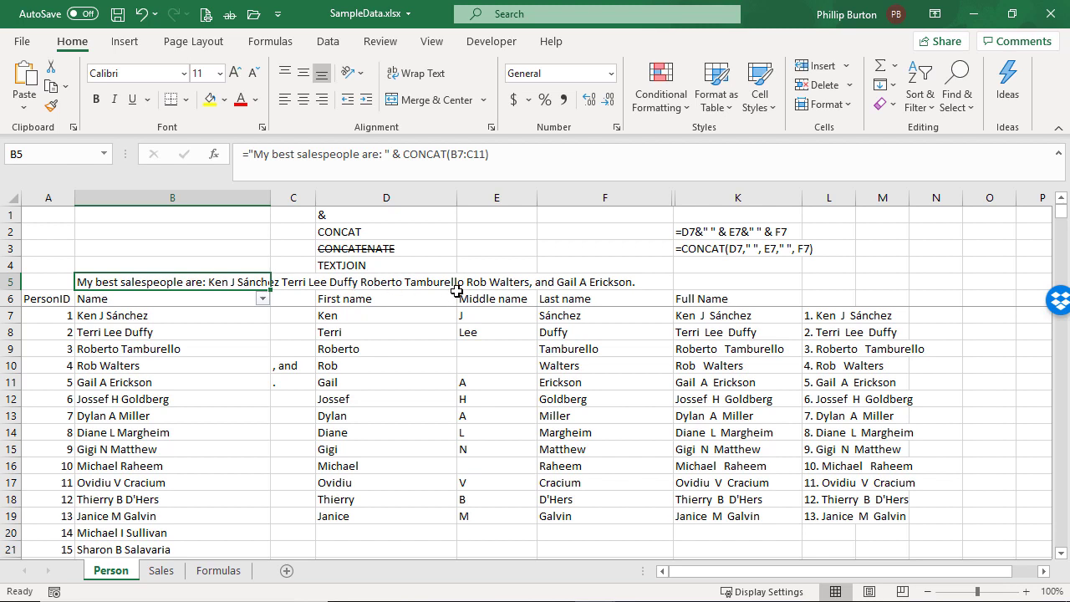
Enter a comma followed by a space as the separator in C7, C8 and C9
left_click(291, 317)
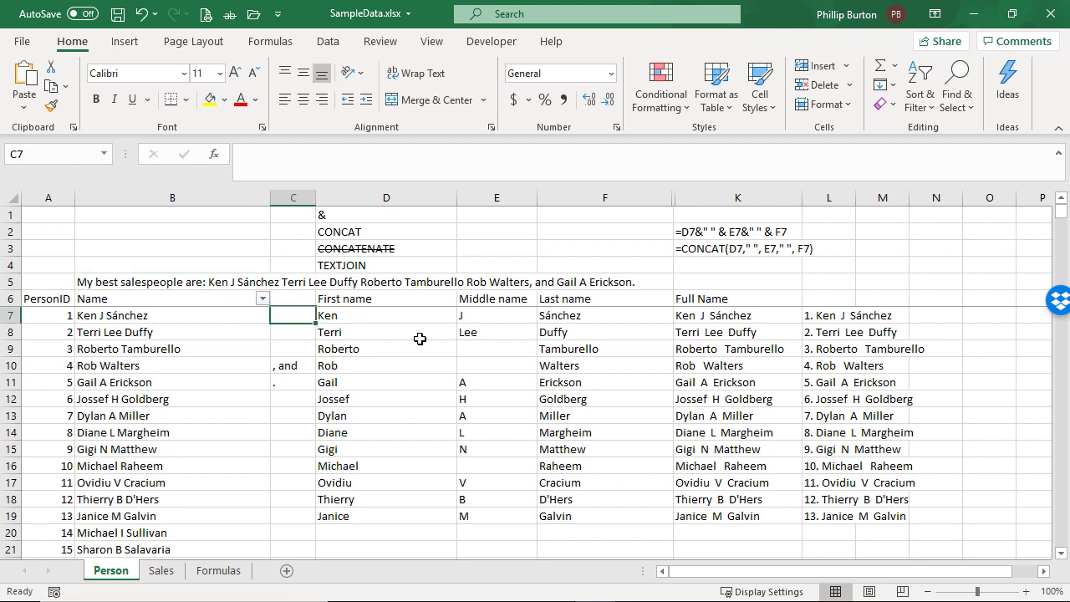
type(",")
key("Return")
type("m")
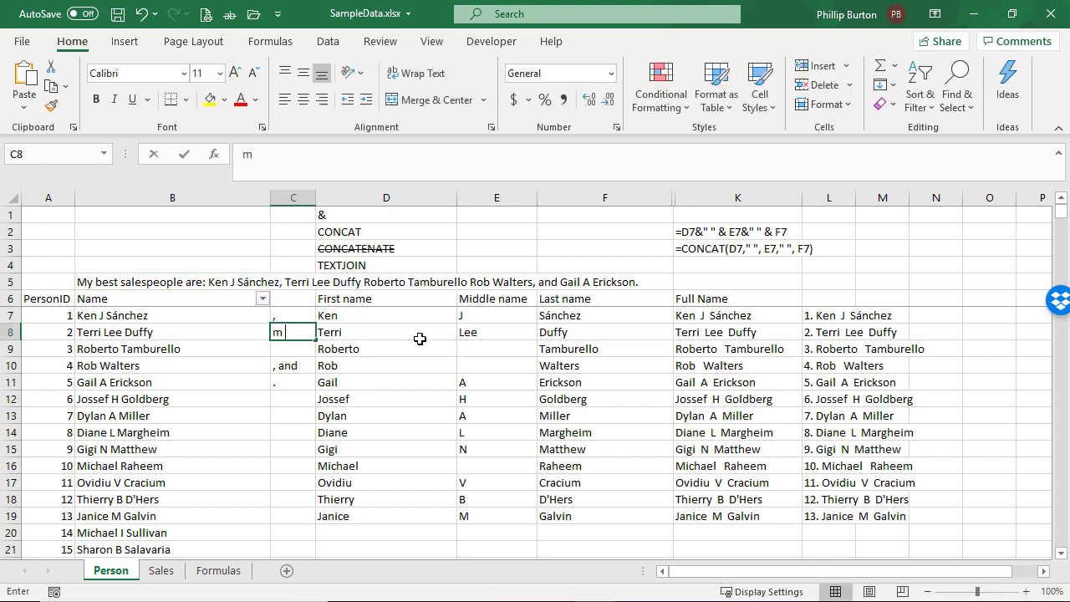
key("Return")
key("Up")
type(",")
key("Return")
type(",")
key("Return")
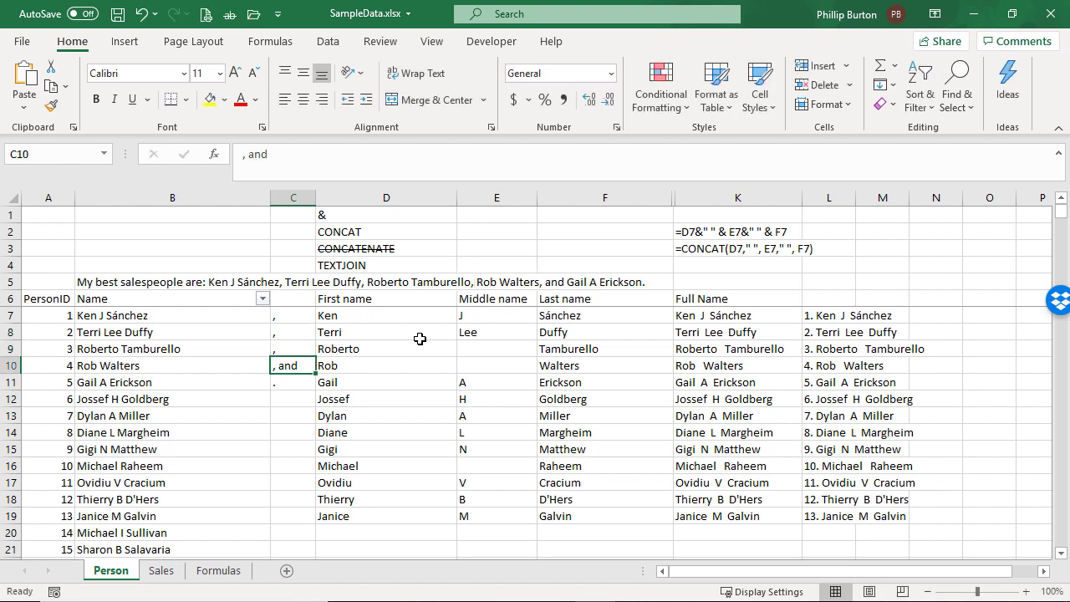
Copy the CONCAT part of B5's formula and record it in K4 as the text =CONCAT(B7:C11)
left_click(167, 283)
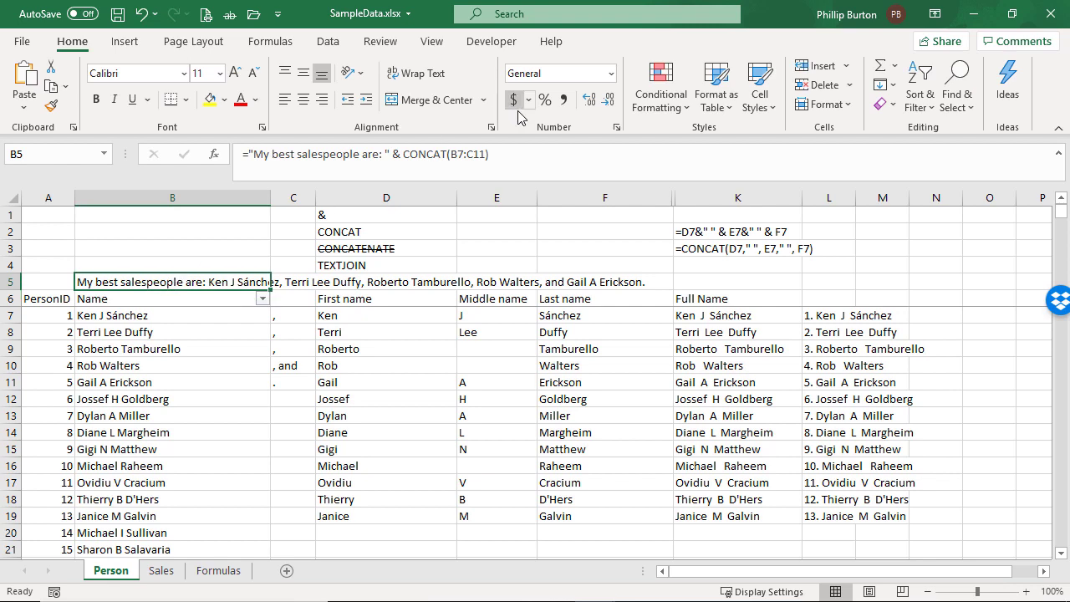
left_click_drag(490, 155, 403, 155)
key("ctrl+c")
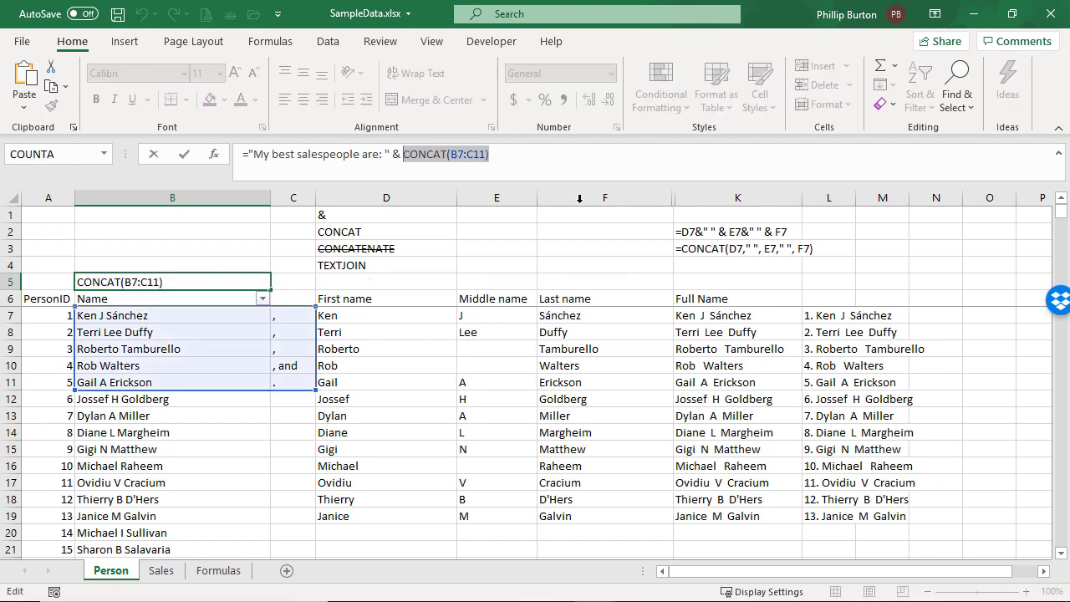
key("Escape")
left_click(717, 264)
type("'")
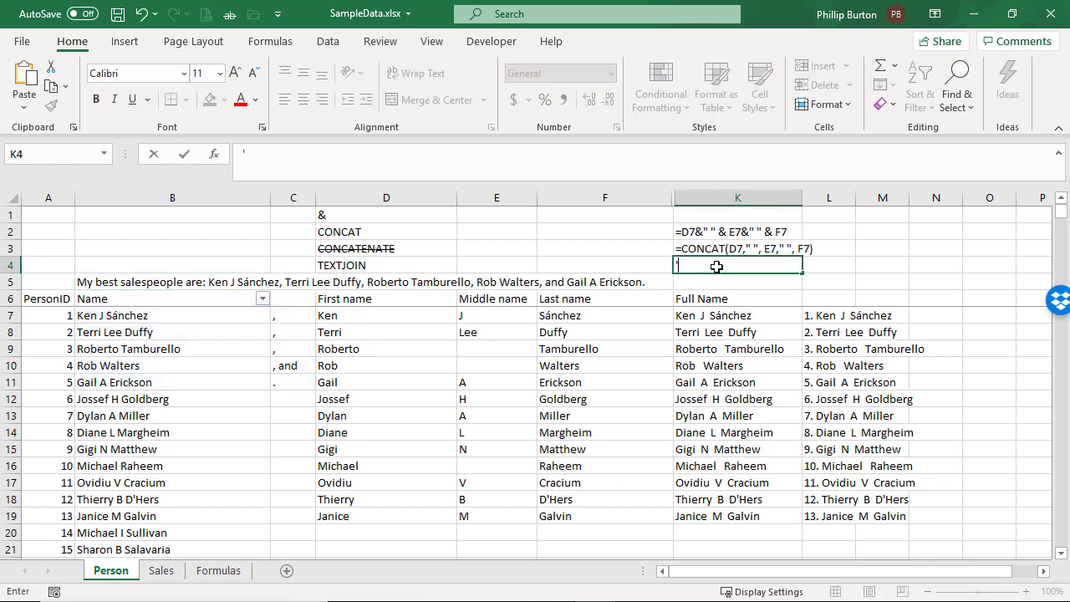
type("=")
key("ctrl+v")
key("Return")
left_click(716, 266)
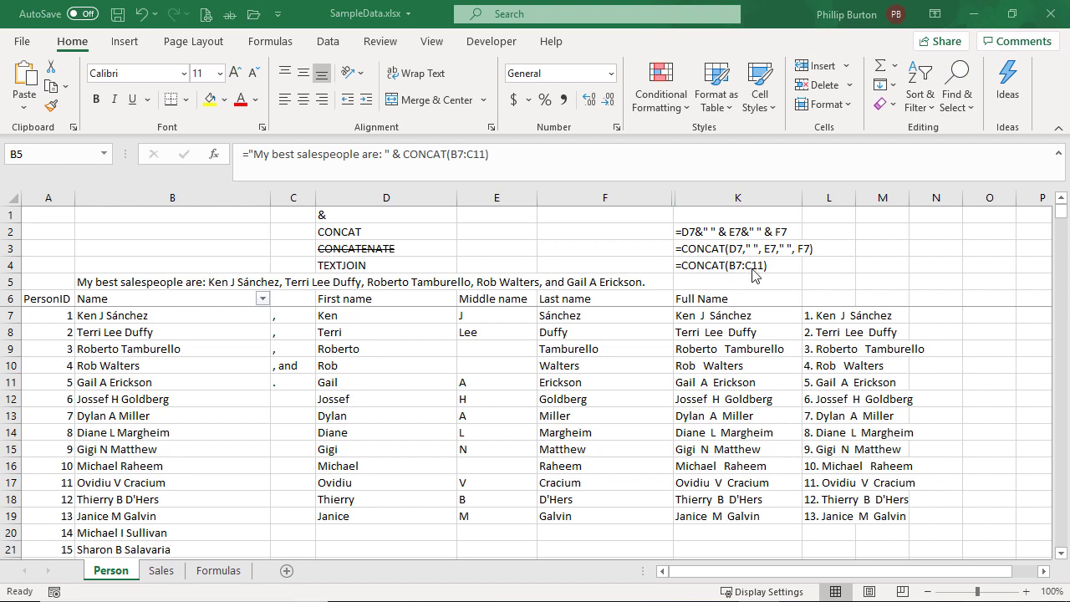
Replace CONCAT with TEXTJOIN in B5's formula and change its range to B7:B11
left_click(155, 282)
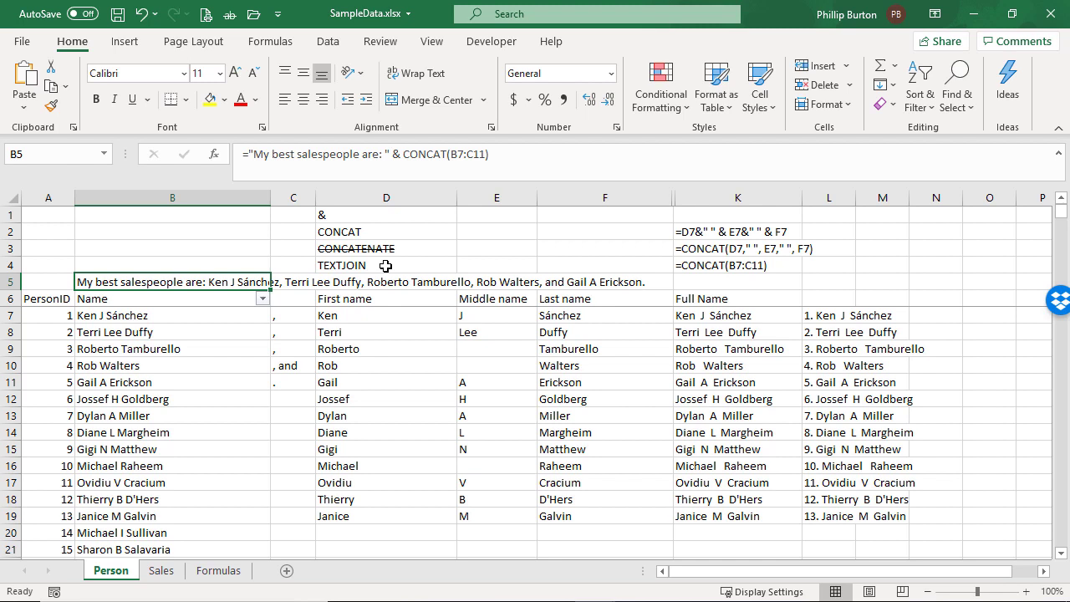
left_click_drag(403, 154, 449, 154)
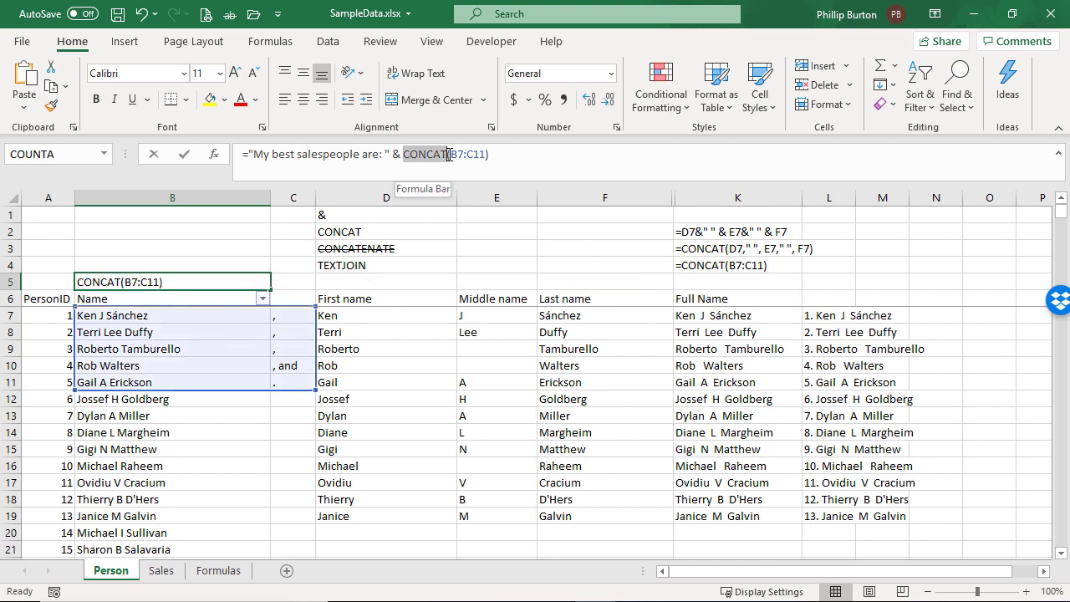
type("text")
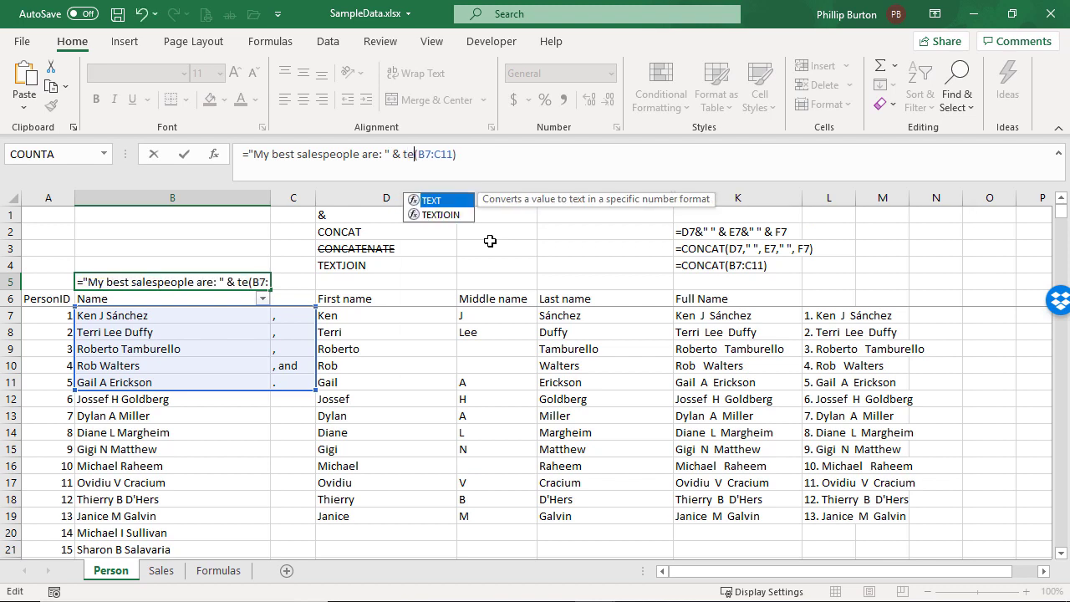
key("Down")
key("Tab")
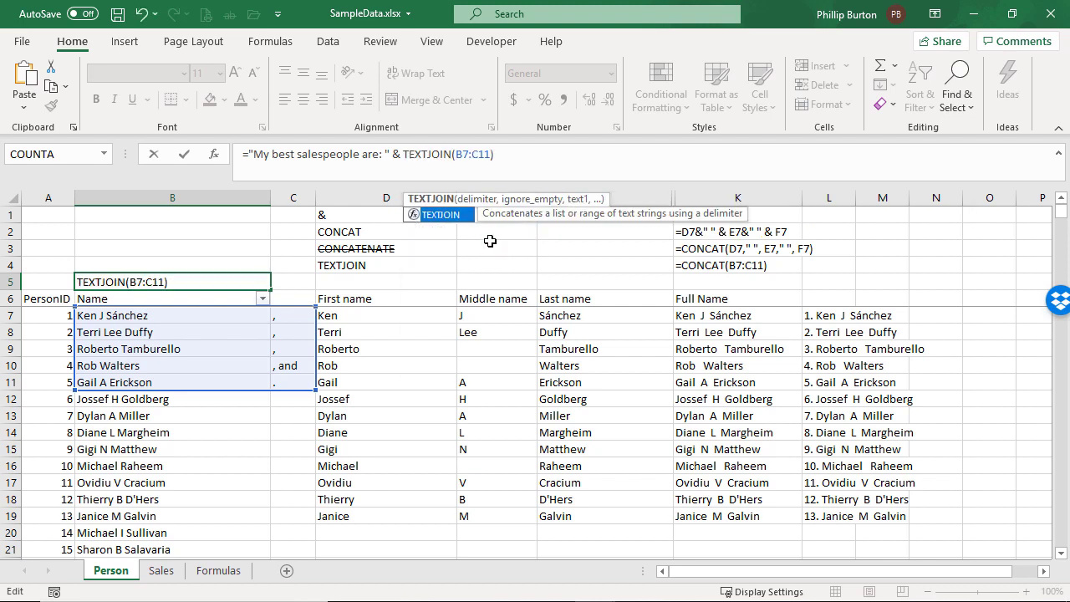
key("Right")
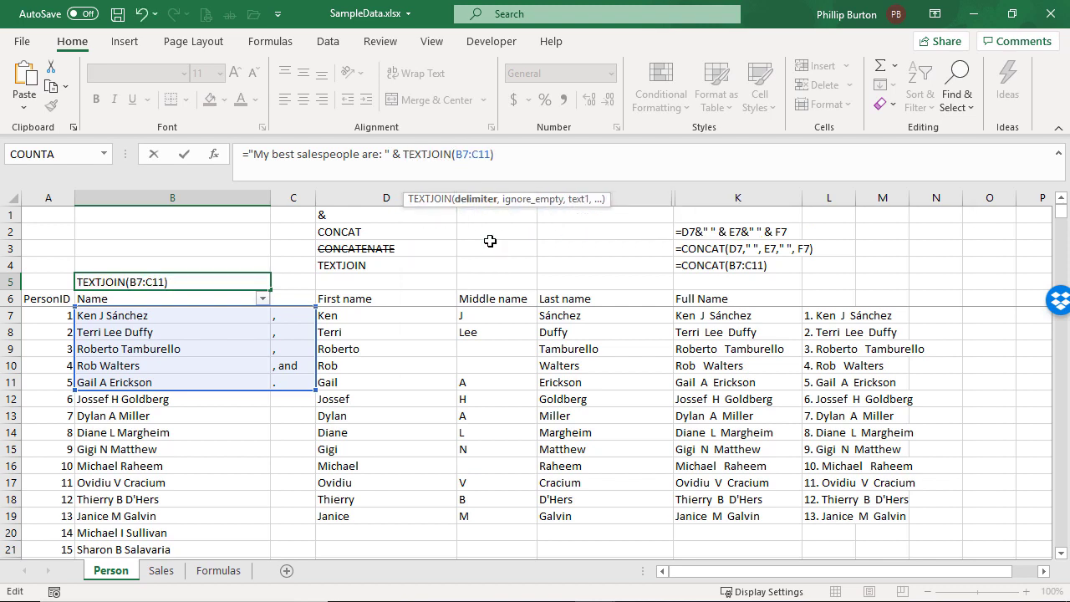
left_click_drag(472, 156, 478, 155)
type("b")
left_click(454, 155)
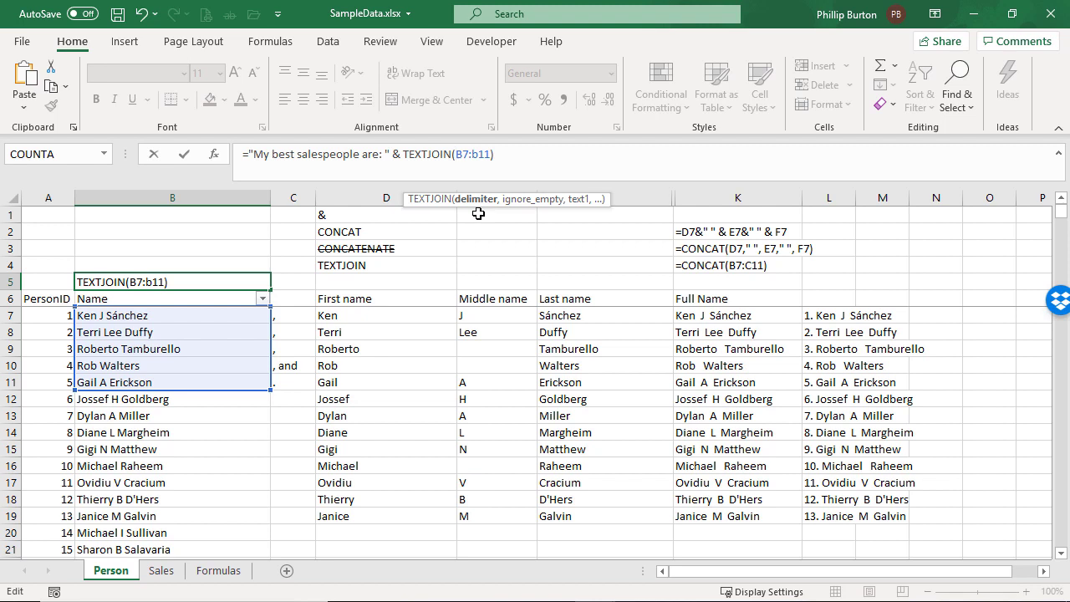
Add the delimiter ", " and the ignore-empty value TRUE before the range in B5's TEXTJOIN, and commit the formula
type("\",")
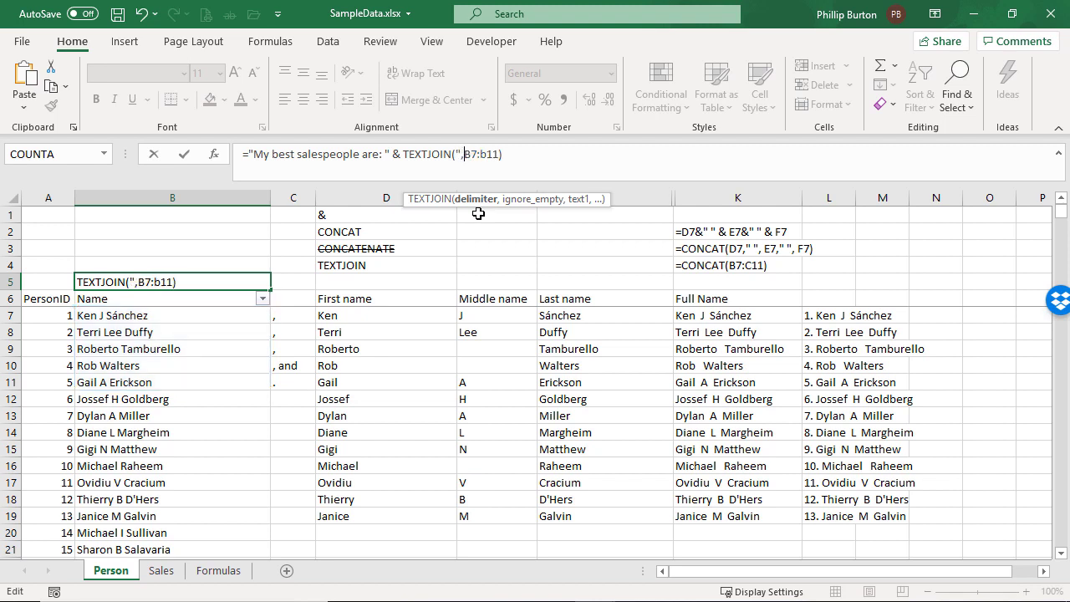
type(" \"")
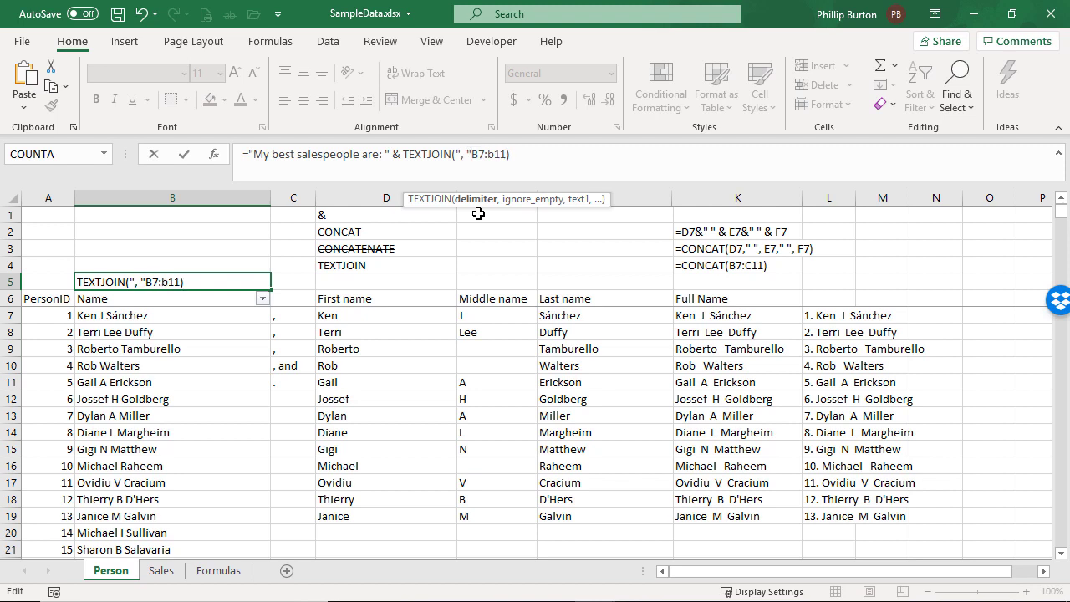
type(",")
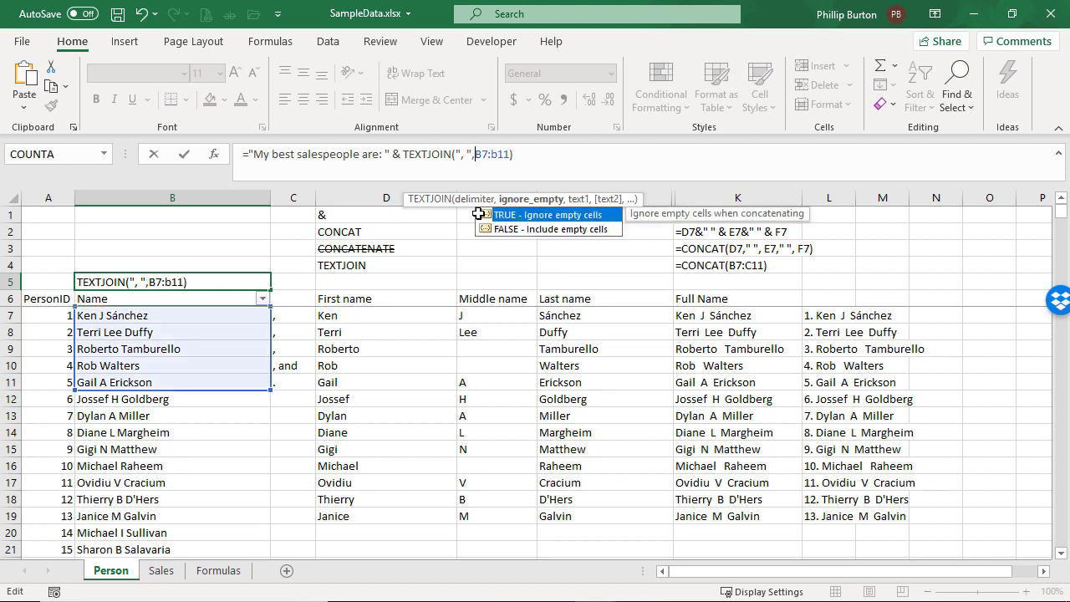
double_click(586, 214)
type(",")
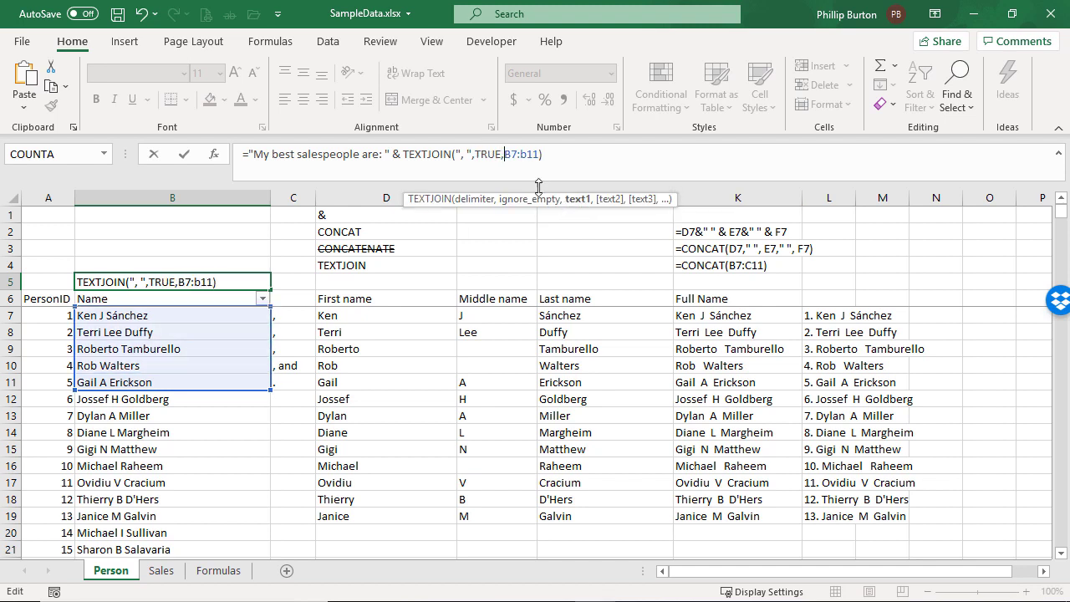
left_click_drag(505, 154, 542, 158)
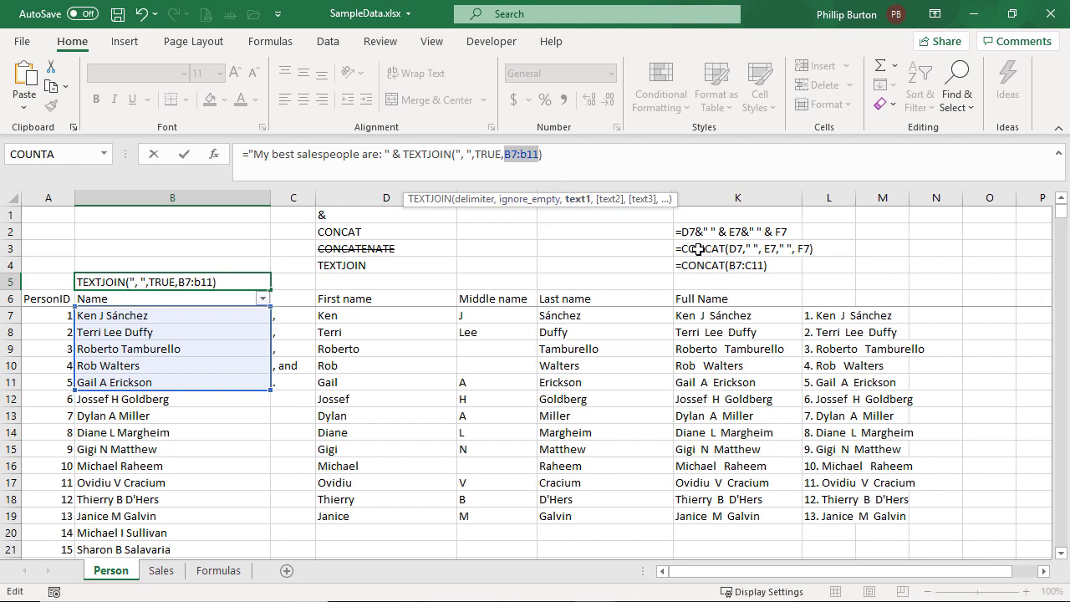
left_click(593, 171)
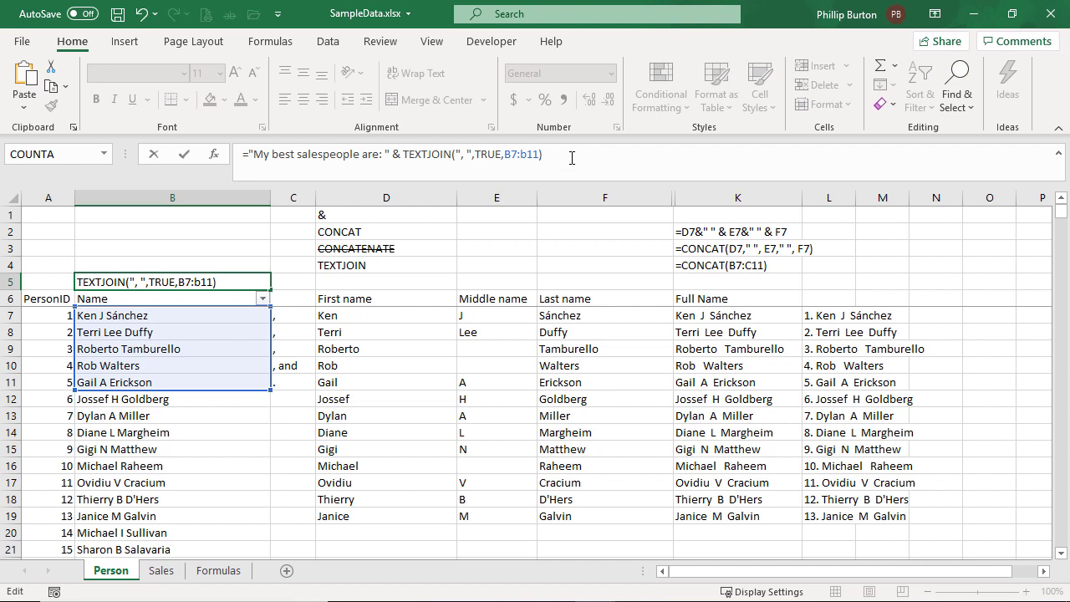
key("Return")
key("Up")
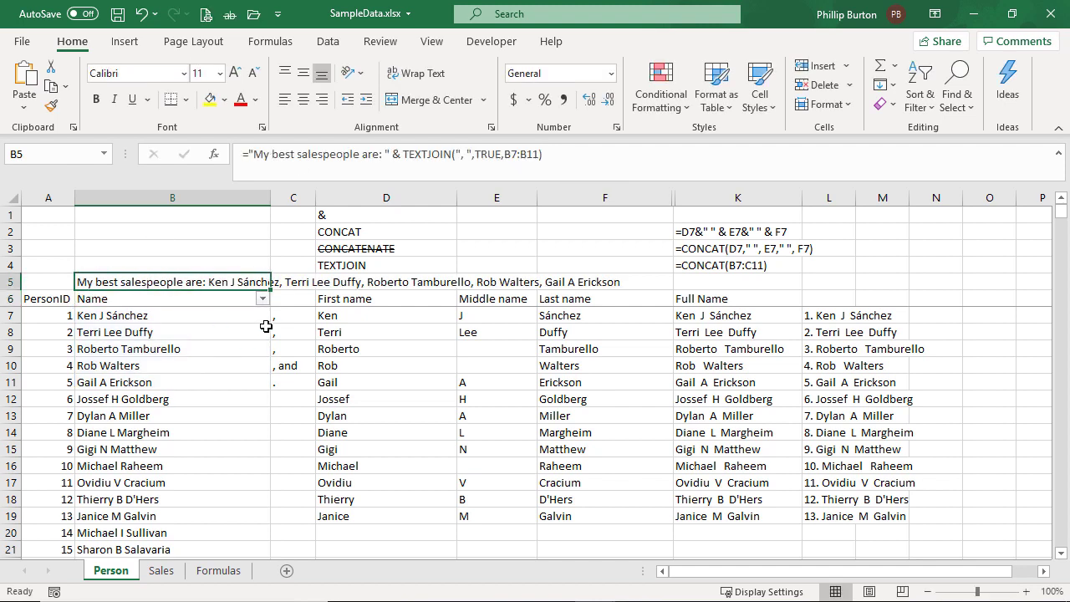
Clear the separators from C7:C11 and review the range used by TEXTJOIN in B5
left_click_drag(288, 316, 274, 389)
key("Delete")
left_click(203, 284)
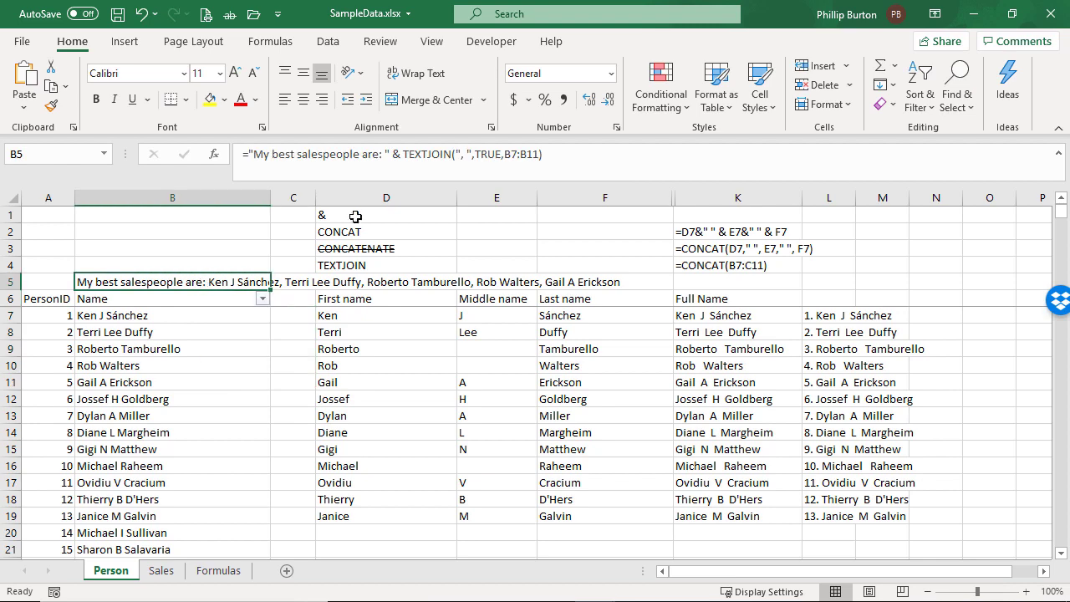
double_click(508, 154)
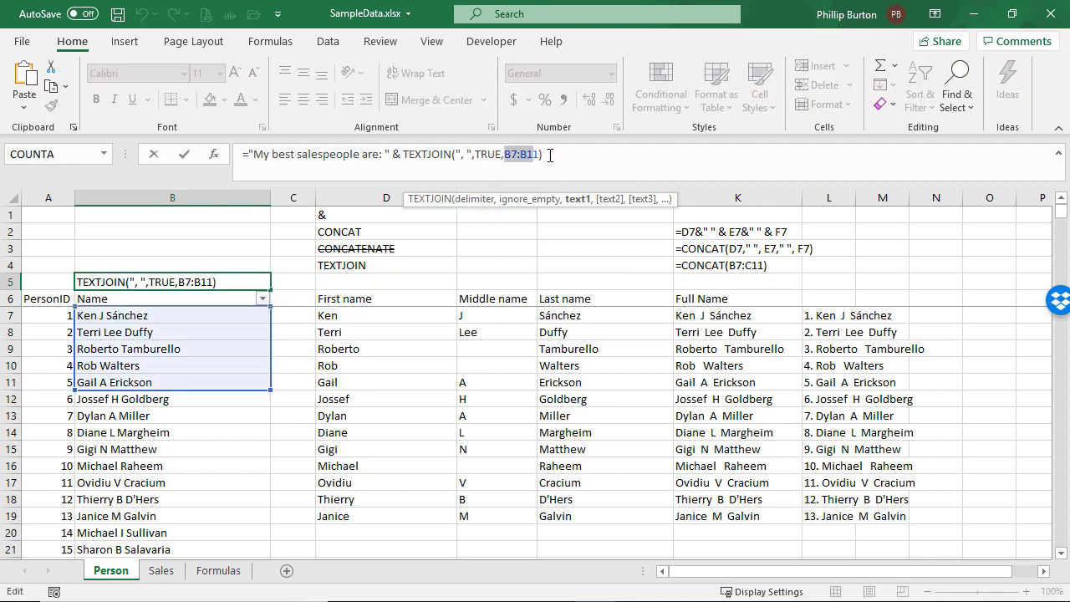
key("ctrl+Return")
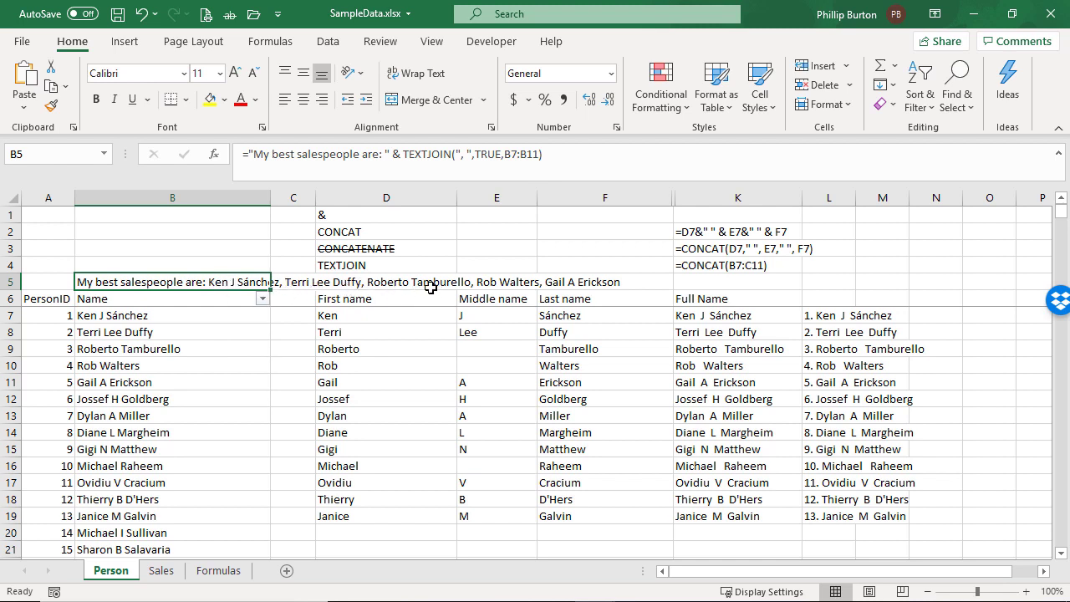
Append &"." to the end of B5's TEXTJOIN formula so the sentence ends with a full stop
left_click(576, 154)
type("&\".")
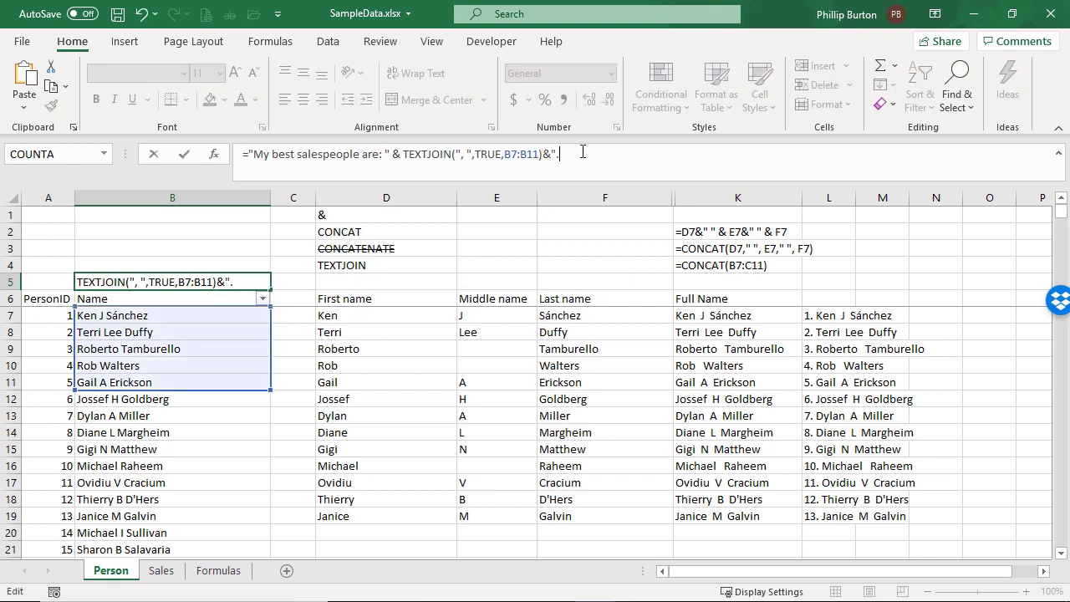
type("\"")
key("Return")
key("Up")
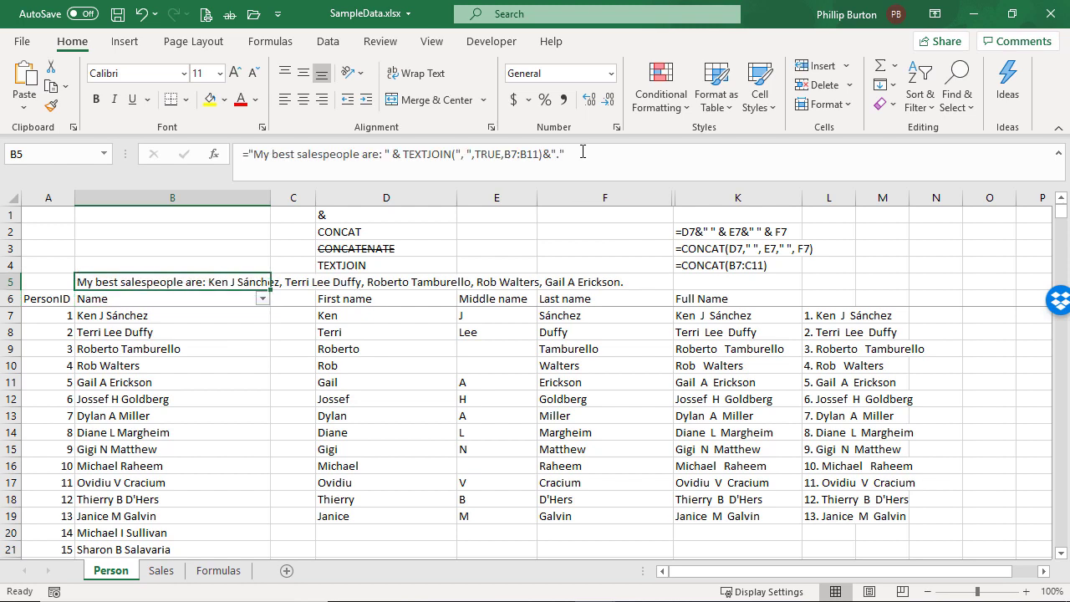
Examine the delimiter and ignore-empty arguments of the TEXTJOIN in B5, and leave the formula without changing it
left_click_drag(456, 154, 502, 154)
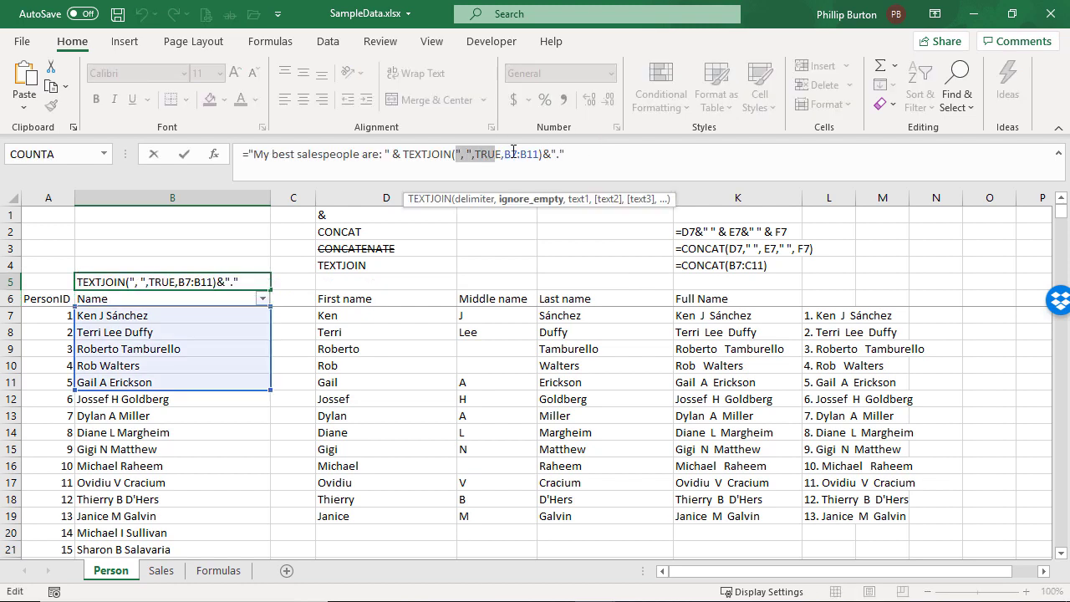
mouse_move(457, 154)
left_mouse_down()
mouse_move(499, 154)
mouse_move(459, 154)
mouse_move(471, 155)
left_mouse_up()
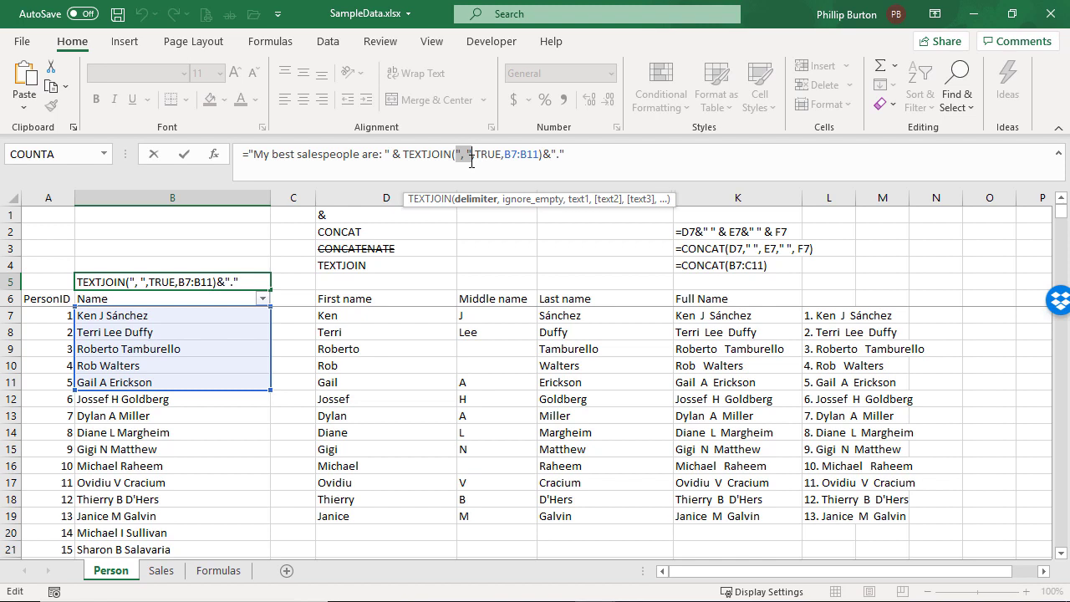
left_click(493, 155)
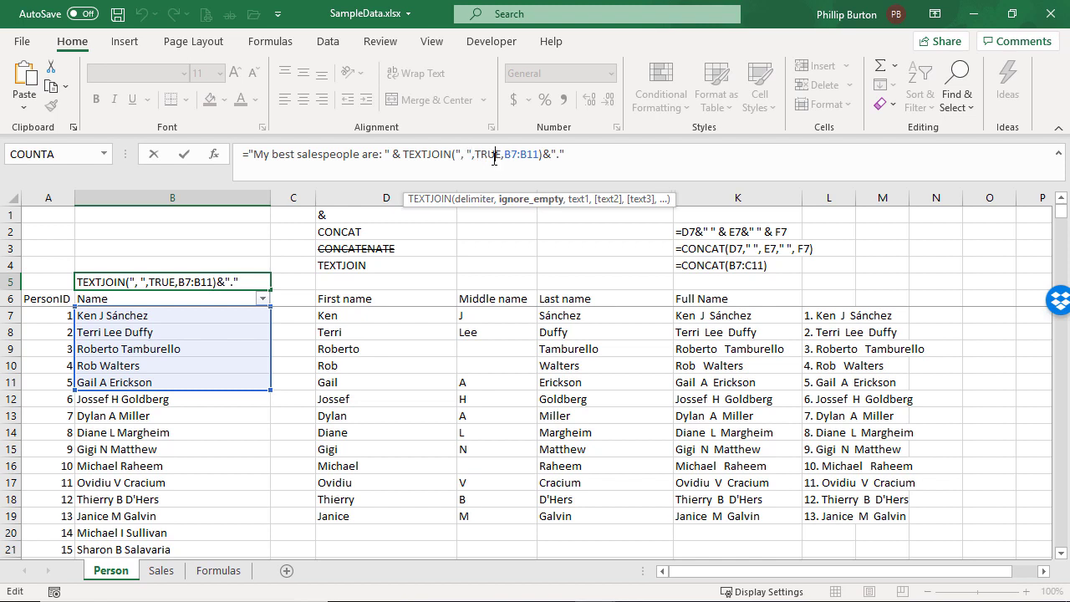
double_click(493, 156)
key("Escape")
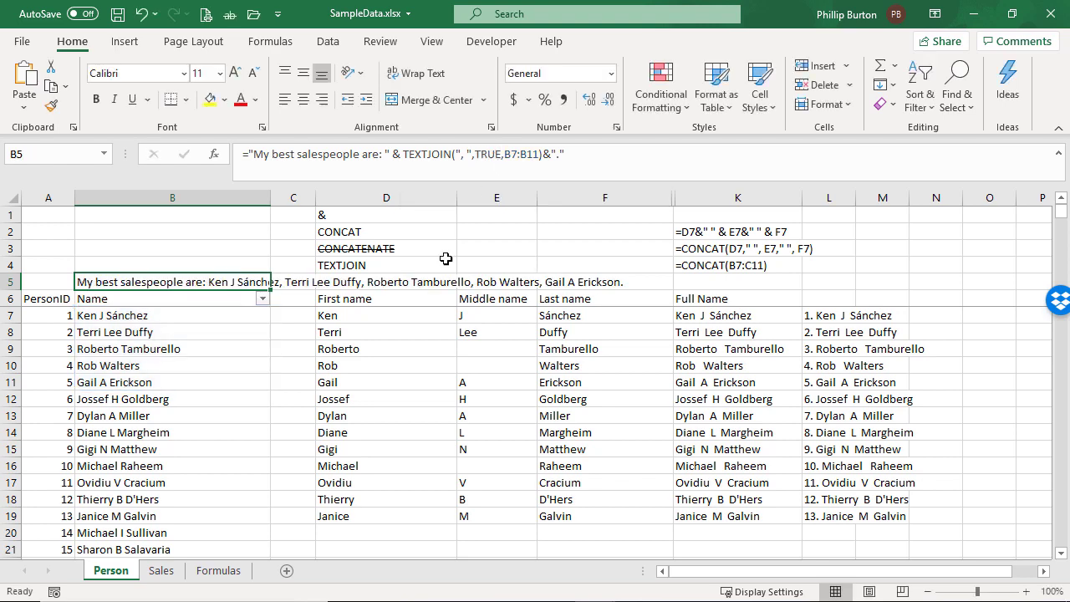
Insert a blank row above row 10 and check how B5's formula and sentence handle the empty cell
left_click(9, 365)
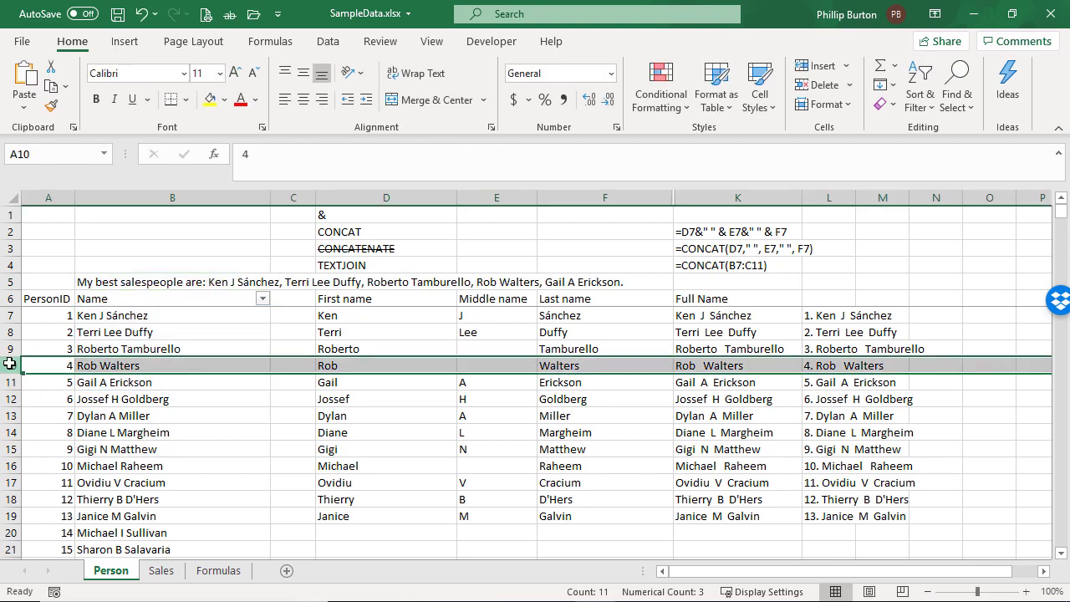
right_click(9, 365)
left_click(93, 212)
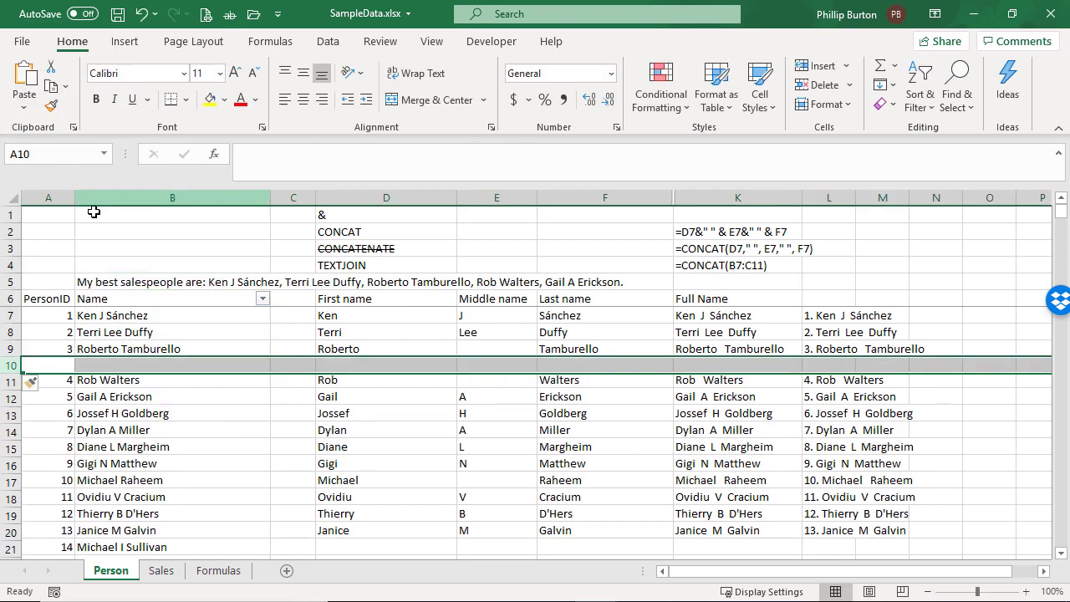
left_click(157, 366)
left_click(207, 282)
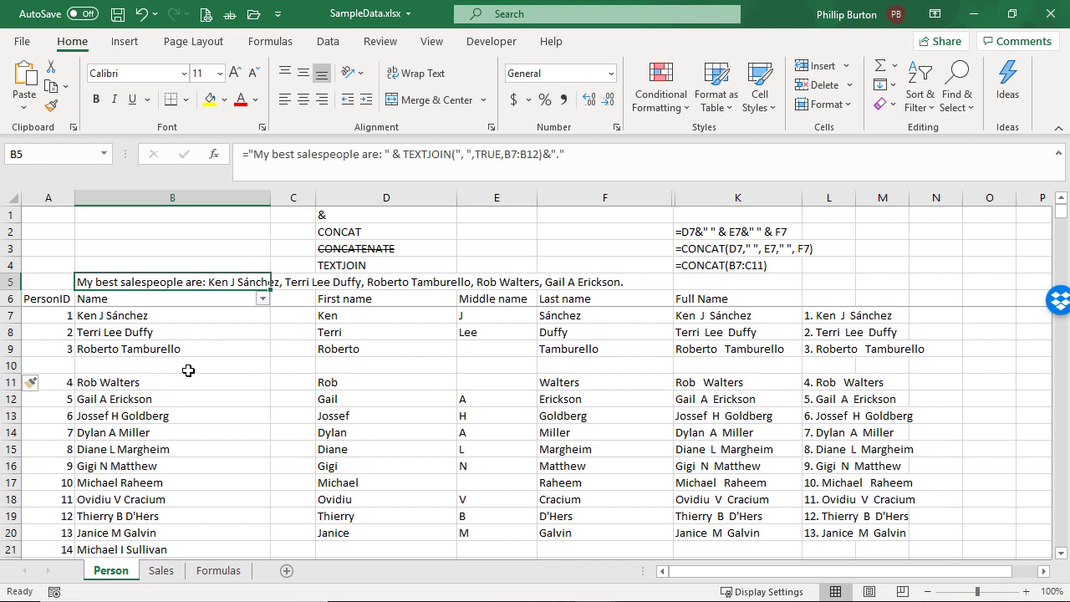
left_click(142, 365)
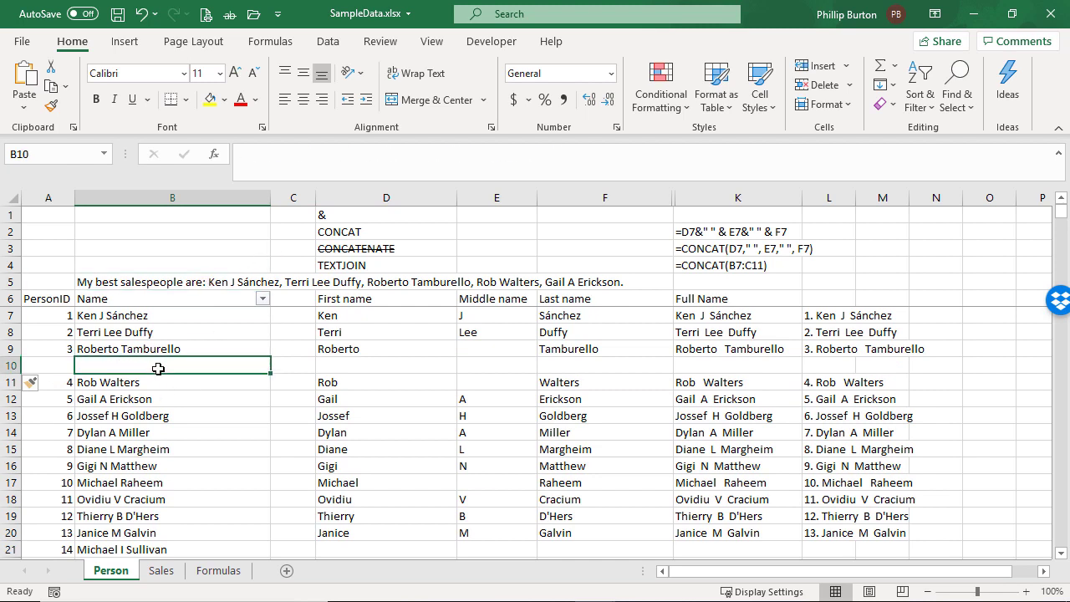
Set the ignore-empty argument of B5's TEXTJOIN to FALSE and inspect the joined sentence
left_click(240, 284)
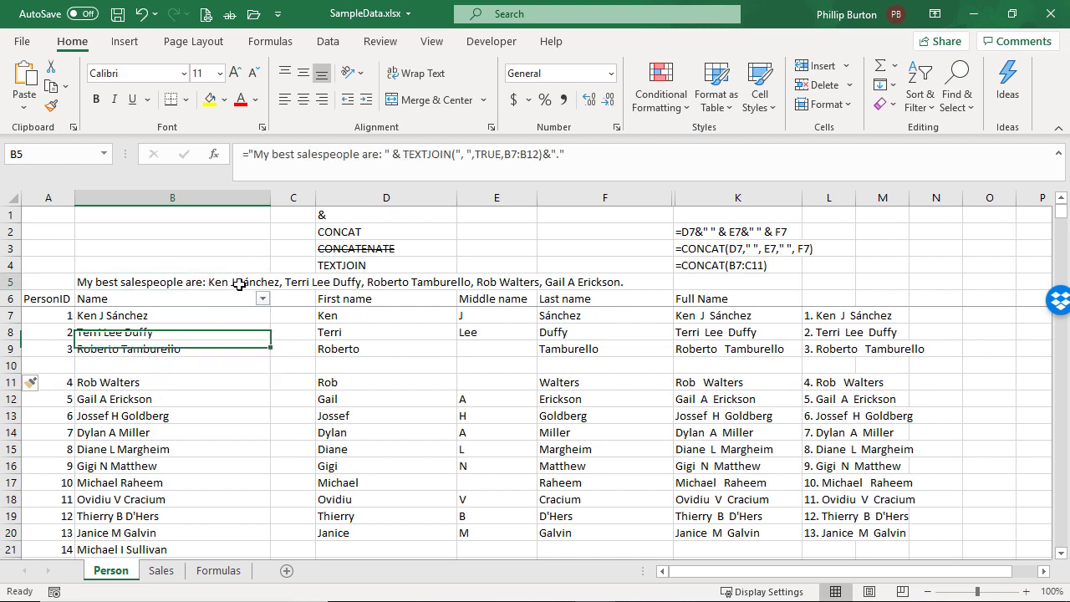
left_click(488, 154)
double_click(497, 154)
type("false")
key("Return")
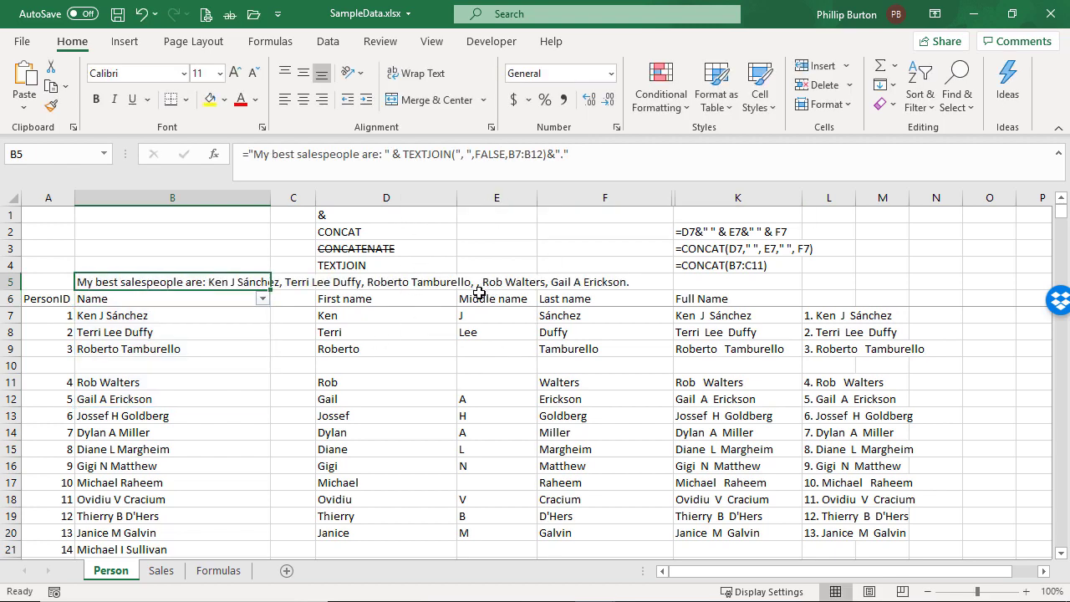
key("ctrl")
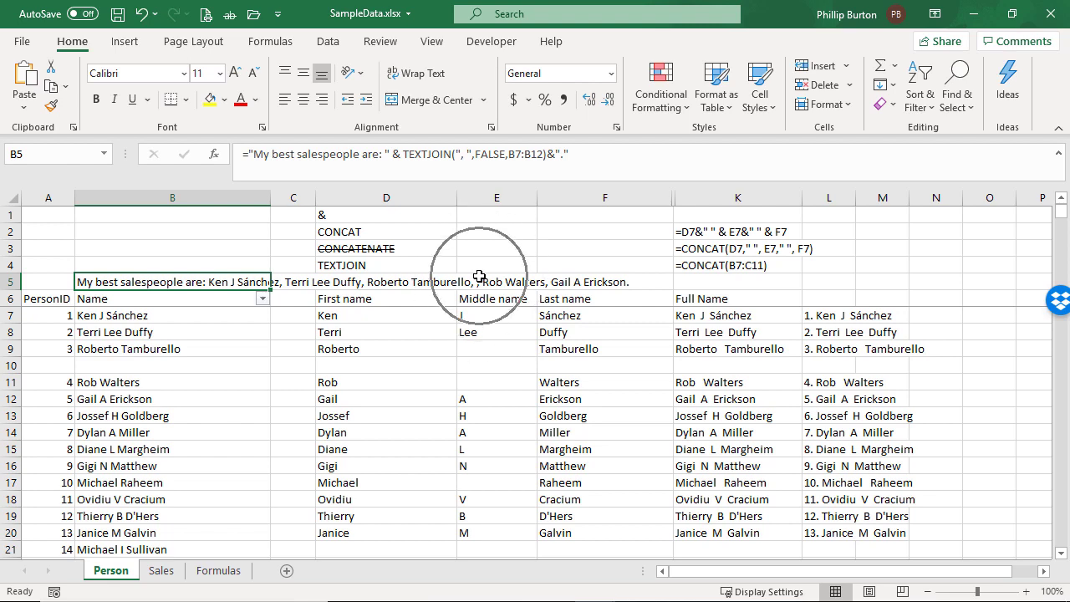
Set the ignore-empty argument of B5's TEXTJOIN back to TRUE
left_click(492, 154)
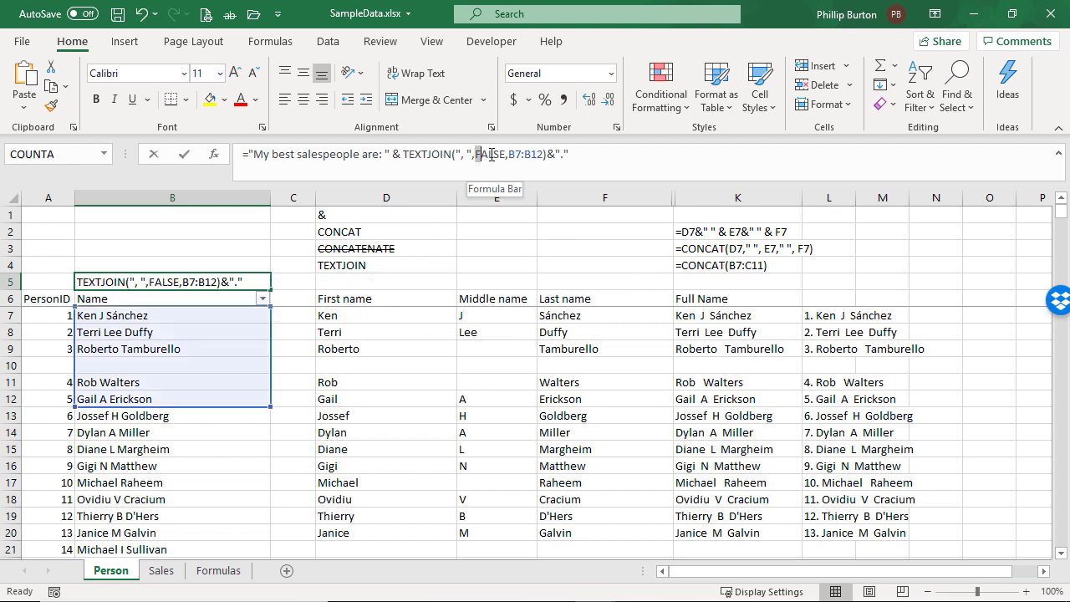
double_click(492, 154)
type("true")
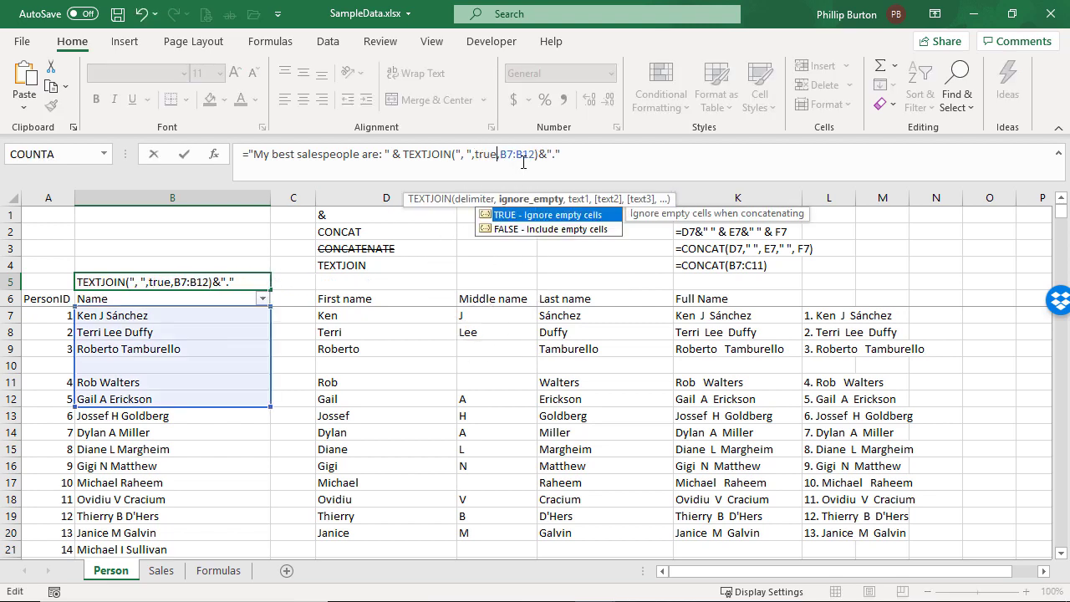
key("Return")
Delete the blank row 10 from the name list and check B5's formula
right_click(12, 366)
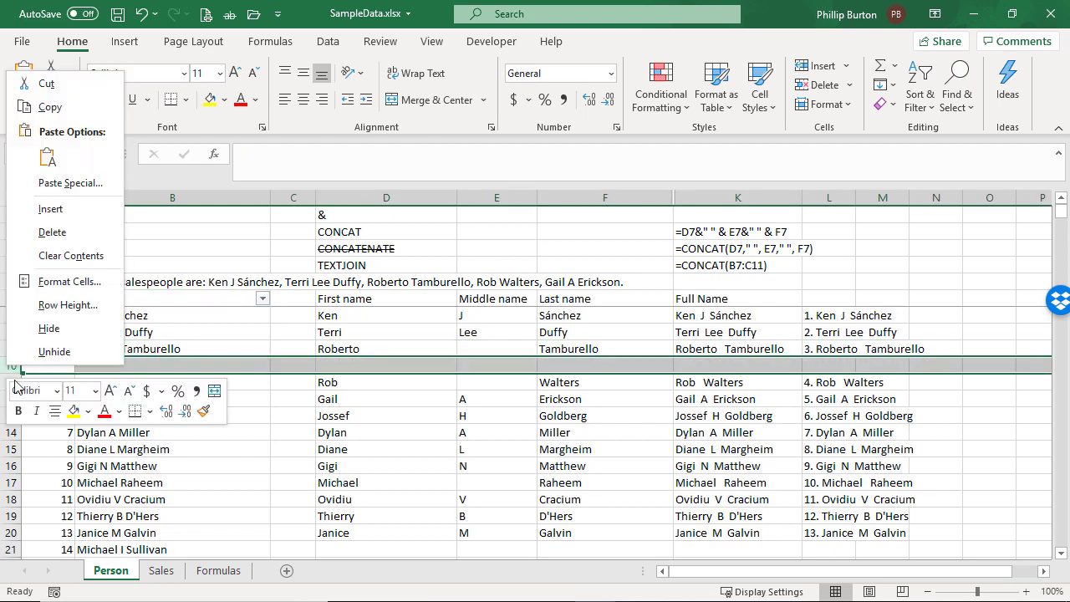
left_click(52, 232)
left_click(148, 282)
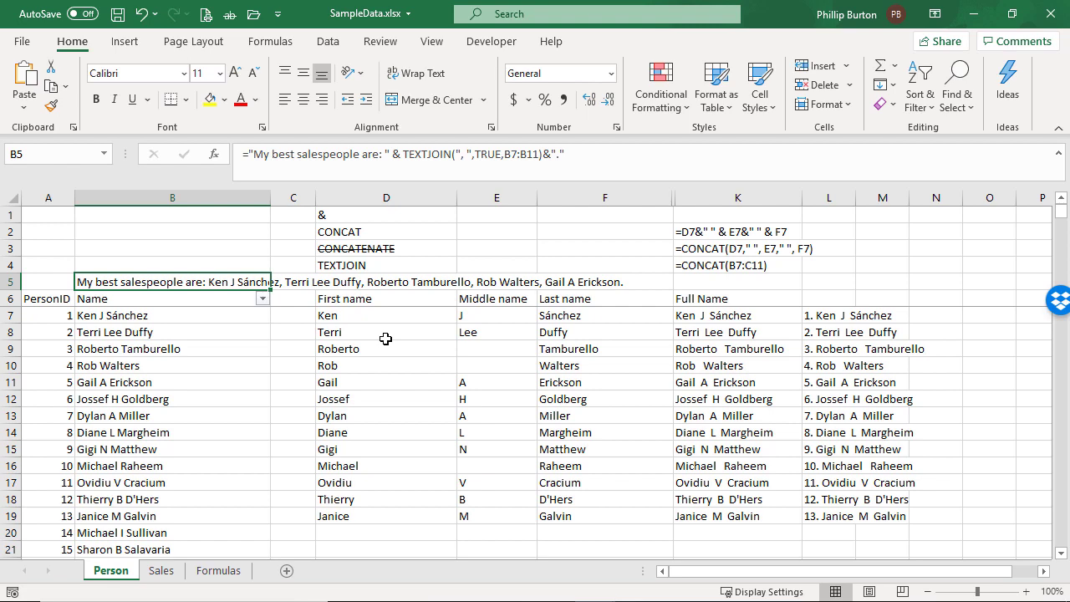
Switch to the browser and look through the course content list of the Udemy Excel course
key("alt+Tab")
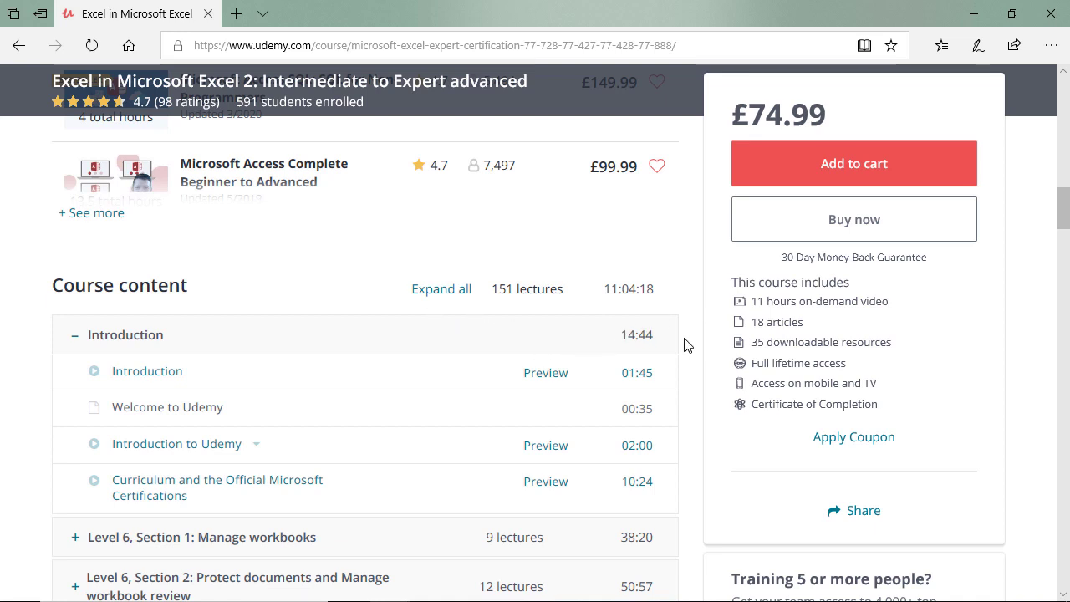
scroll(684, 354, "down", 1)
scroll(684, 354, "down", 1)
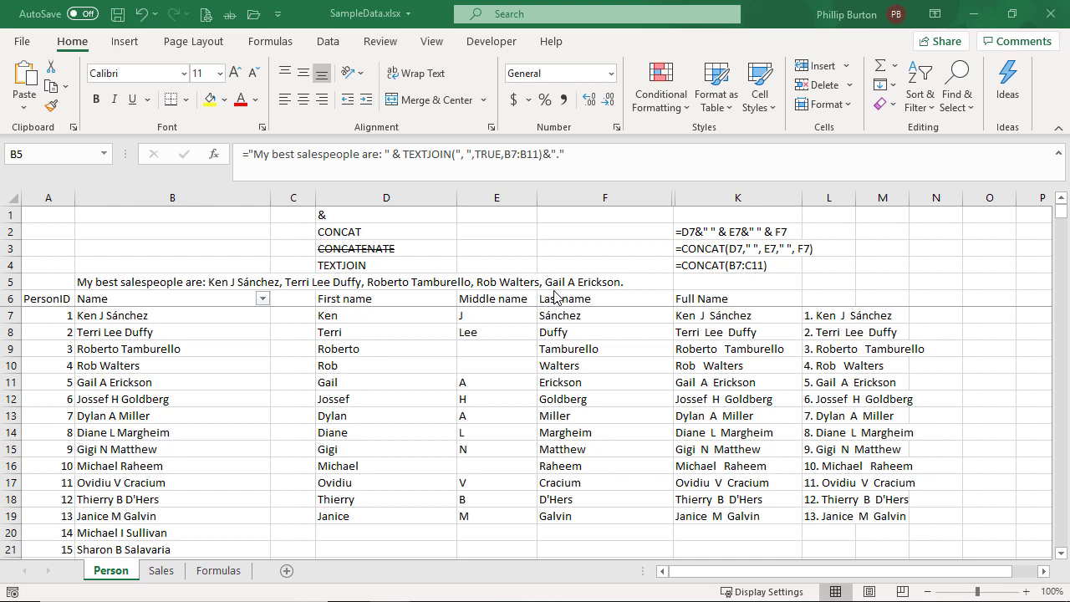
Review the complete formula in B5 and the range it joins, keeping the formula as it is
left_click(217, 281)
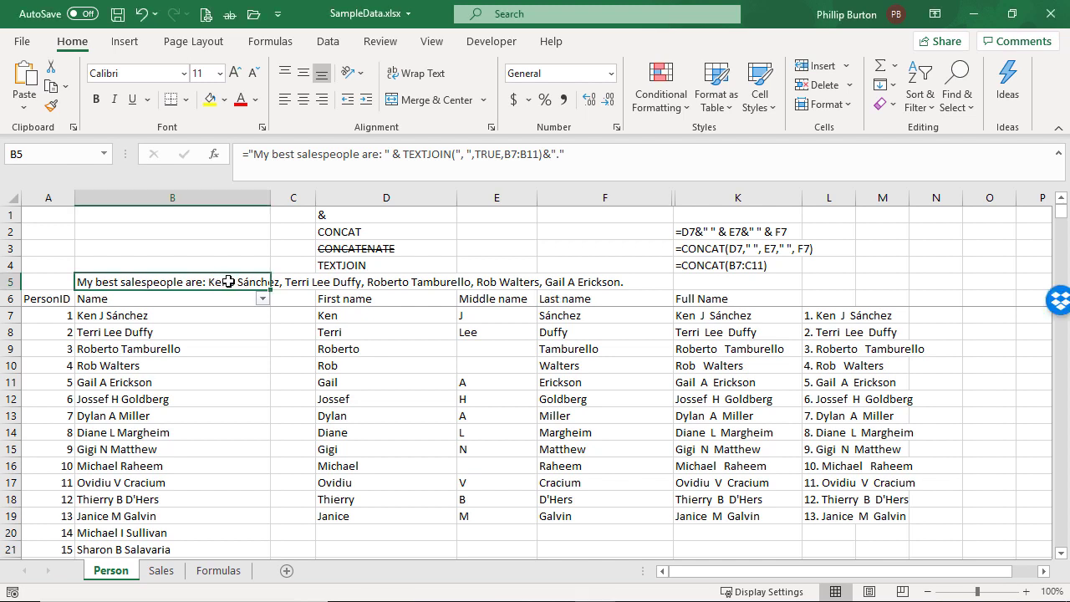
double_click(229, 281)
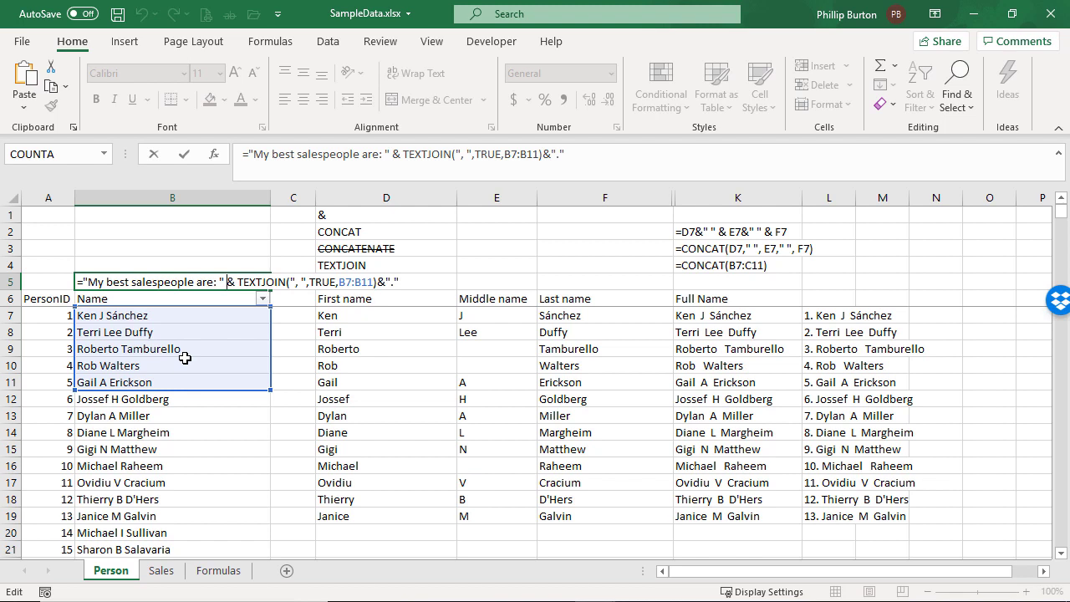
key("ctrl+Return")
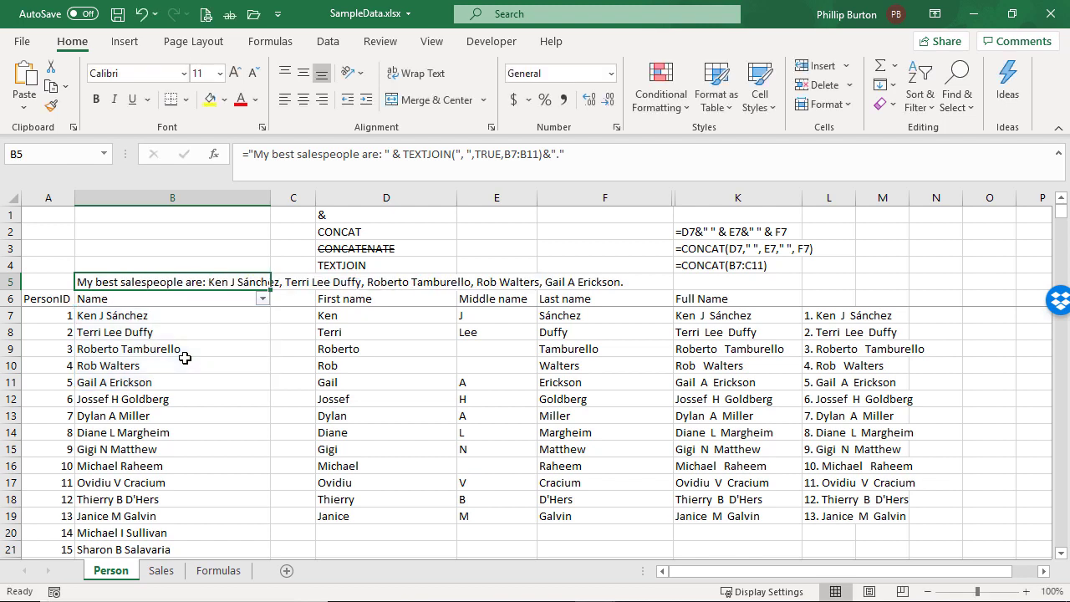